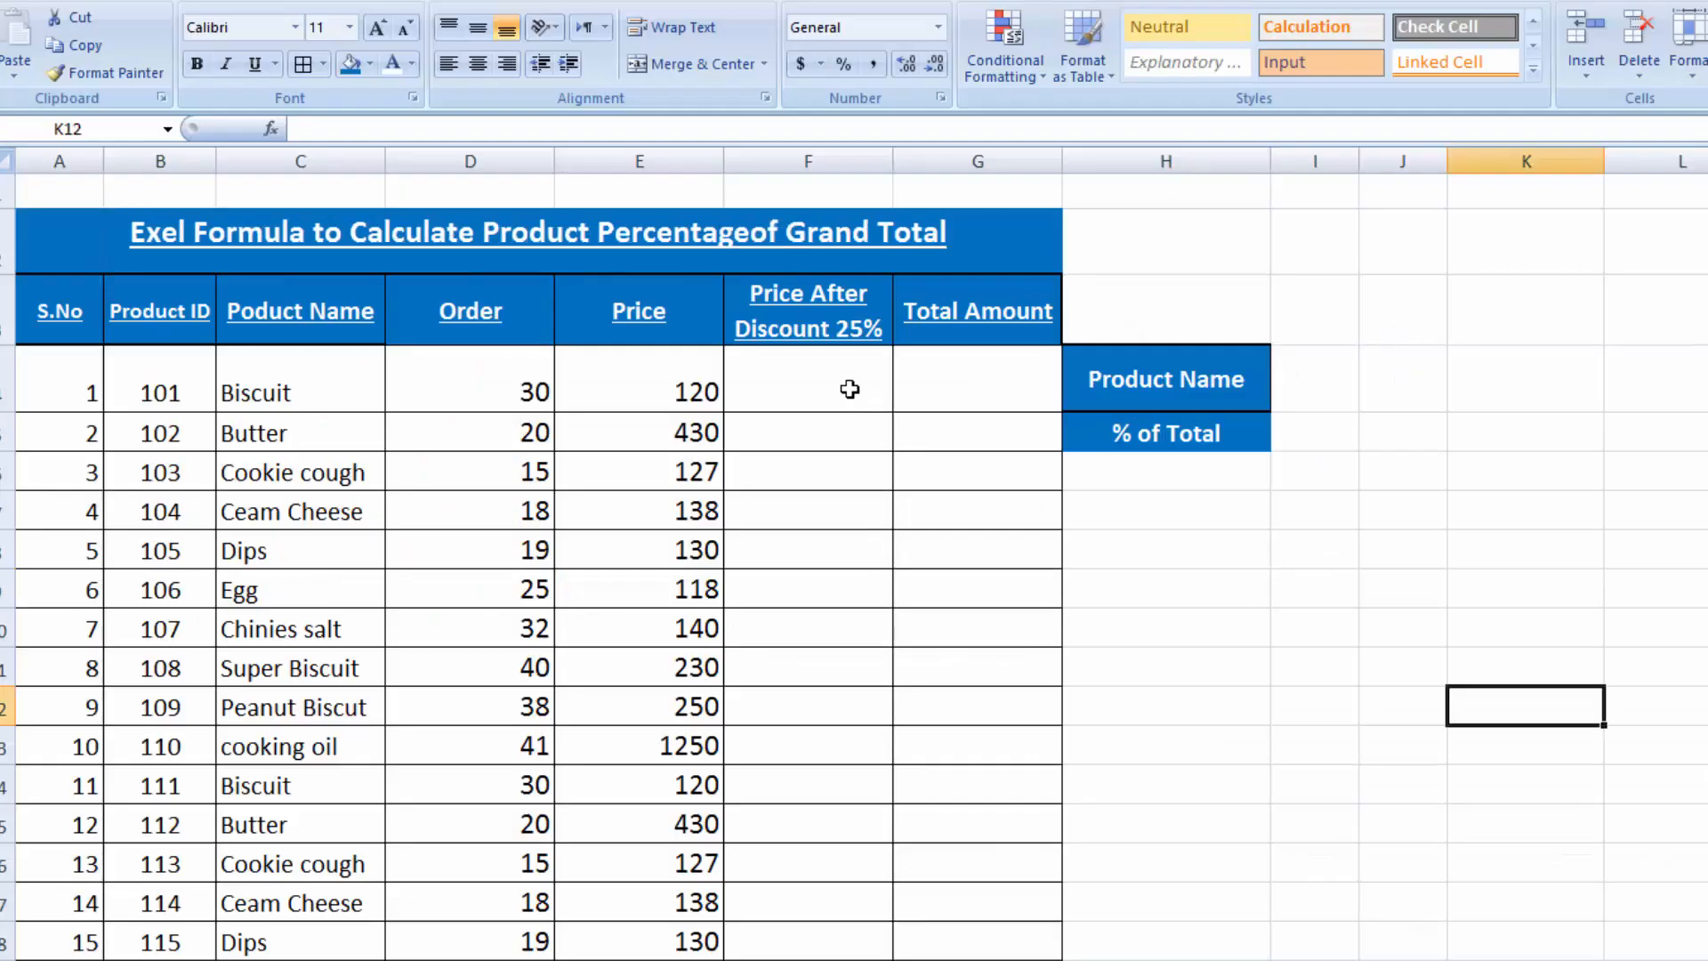
# Enter the formula =E4-(E4*25%) in cell F4 to calculate the first product's price after the 25% discount
pyautogui.click(849, 390)
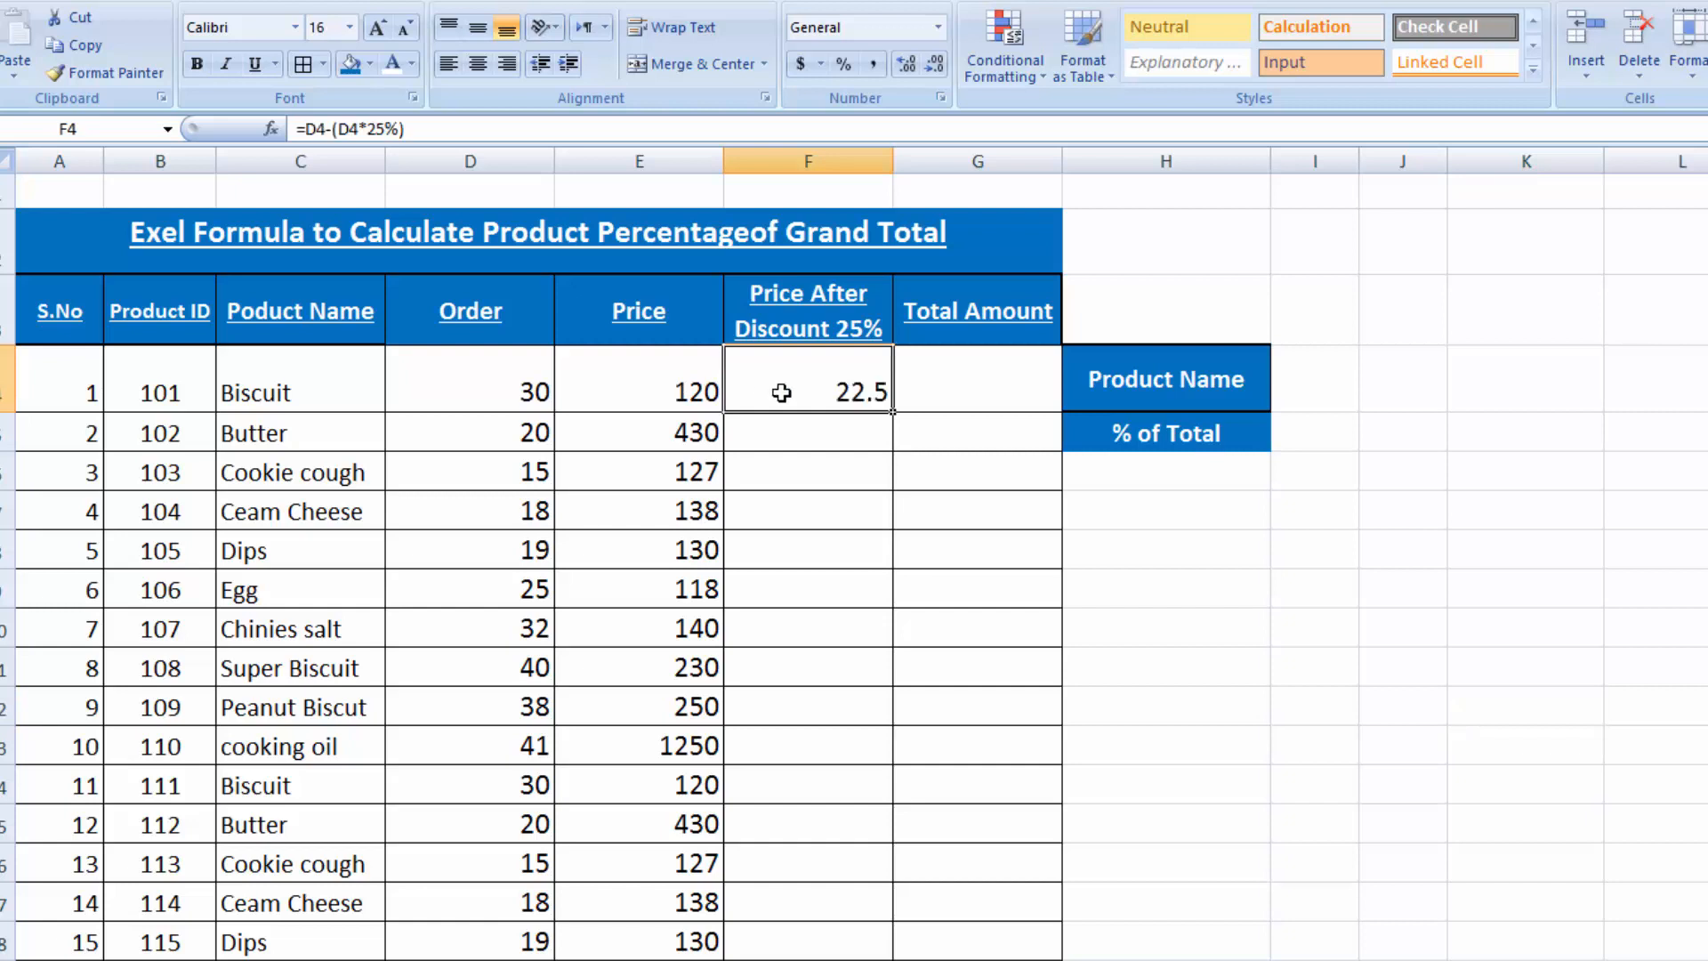
pyautogui.write('=')
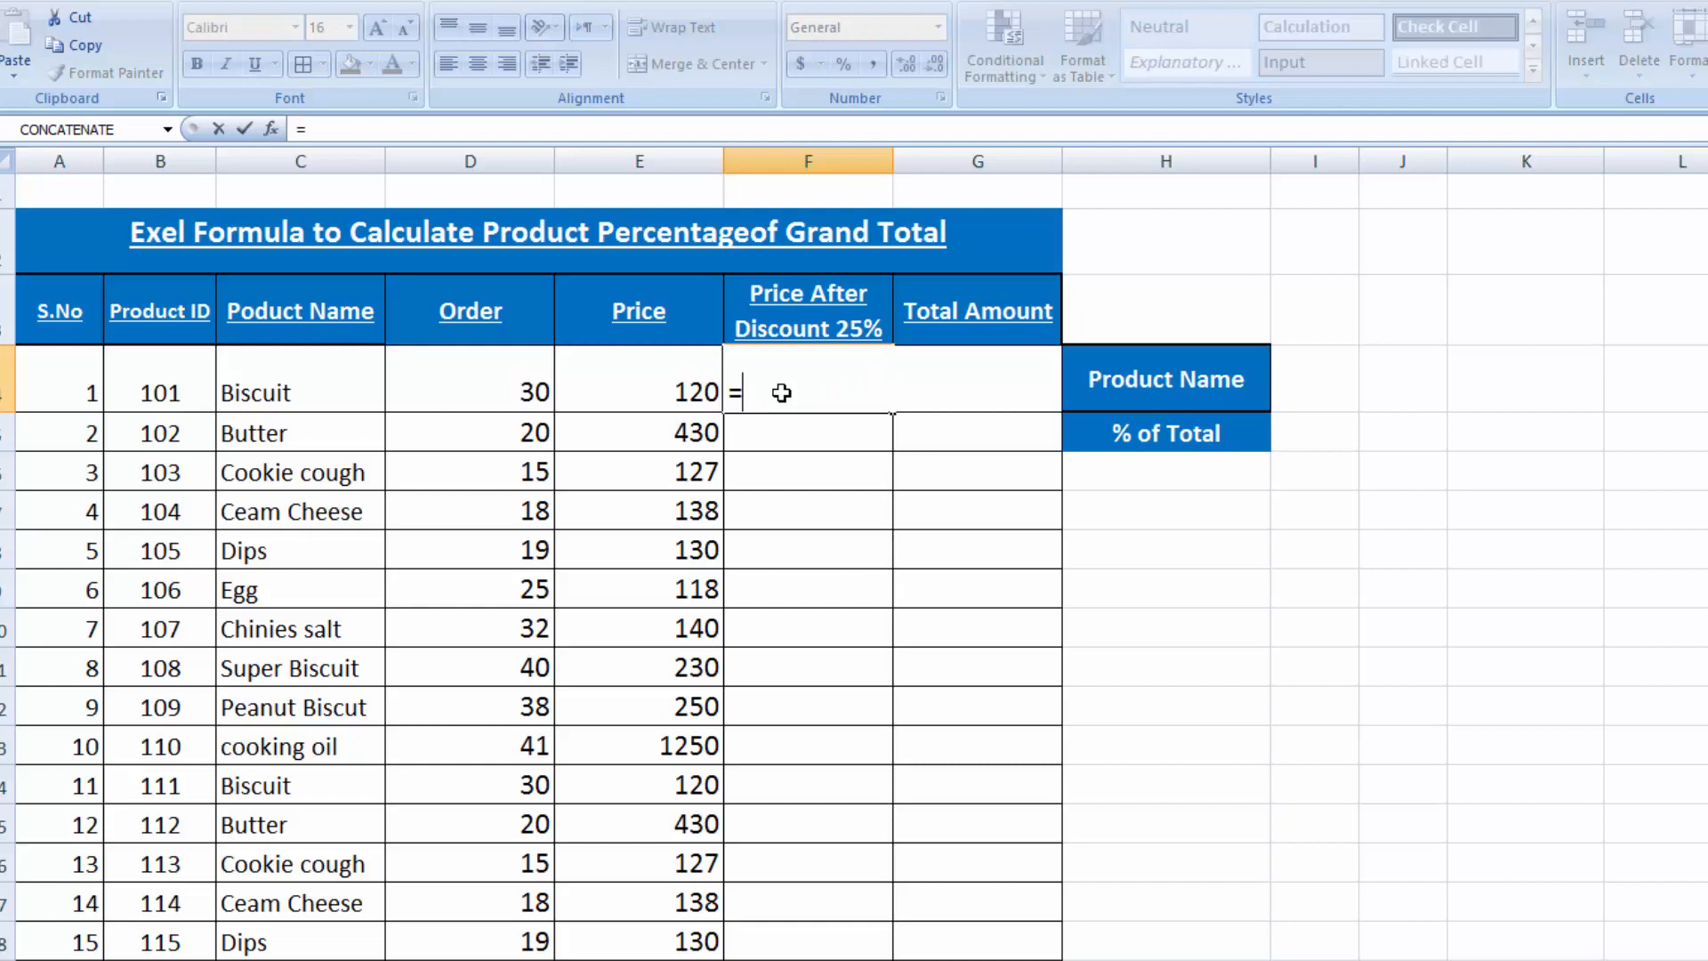
pyautogui.click(699, 393)
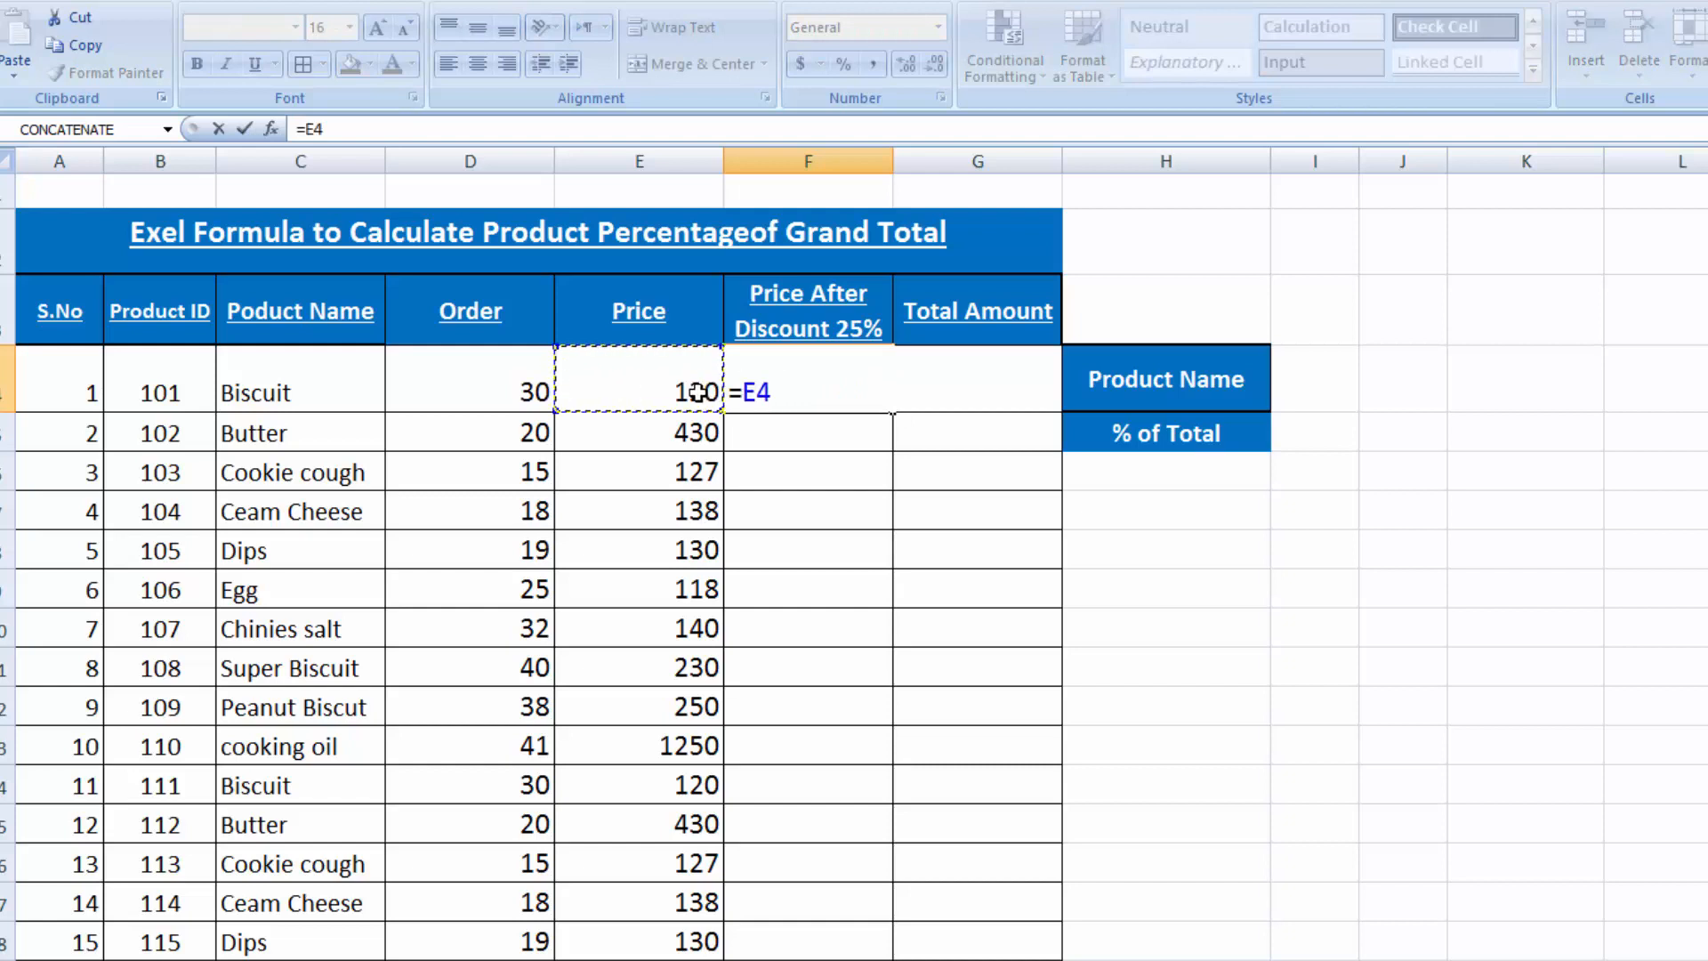
pyautogui.write('-(')
pyautogui.click(692, 390)
pyautogui.write('*2')
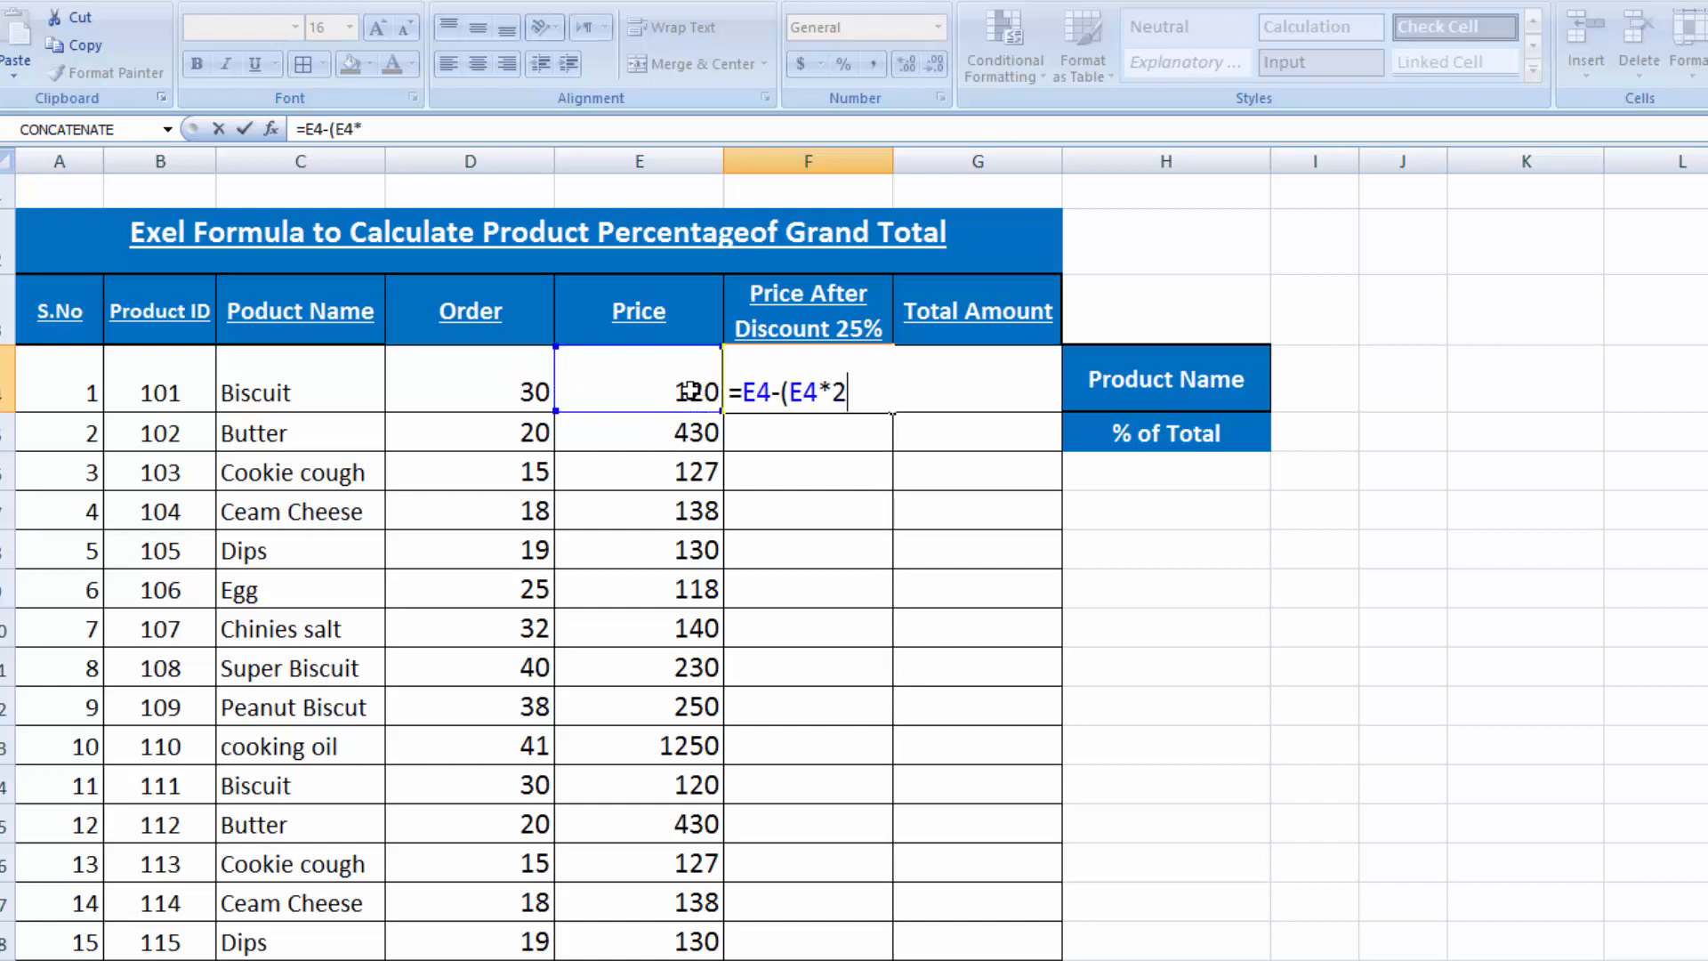
pyautogui.write('5%)')
pyautogui.press('Return')
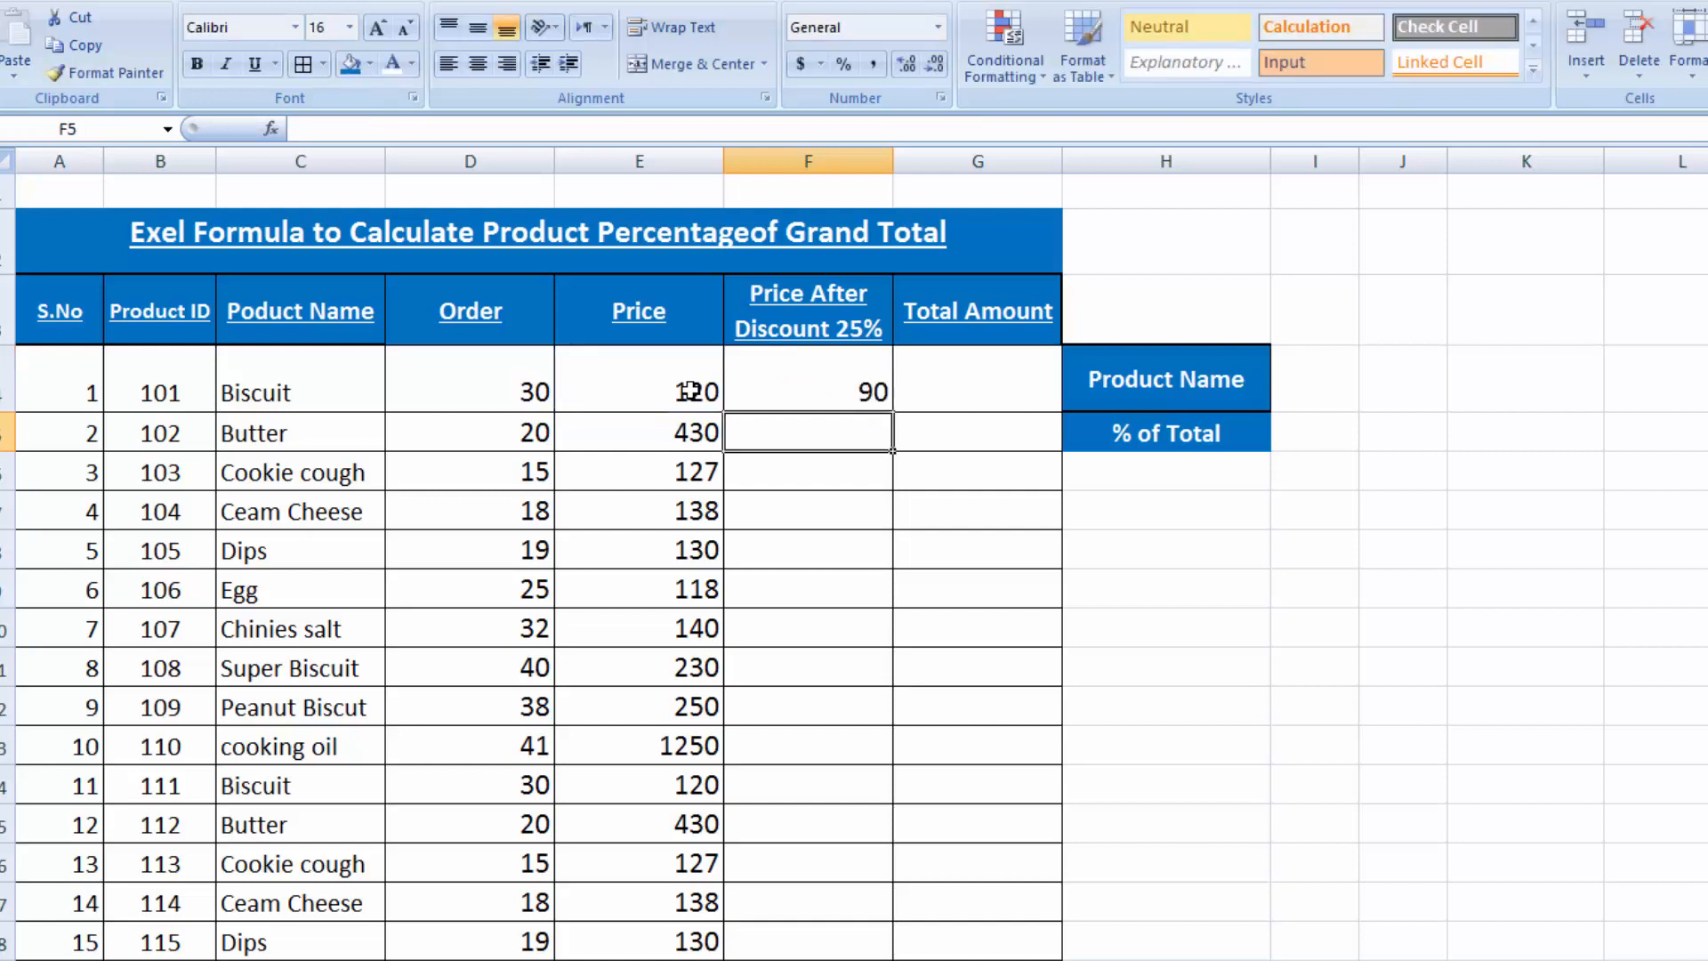
# Fill the discount formula down the Price After Discount column and format the results as centred numbers without decimals
pyautogui.click(856, 358)
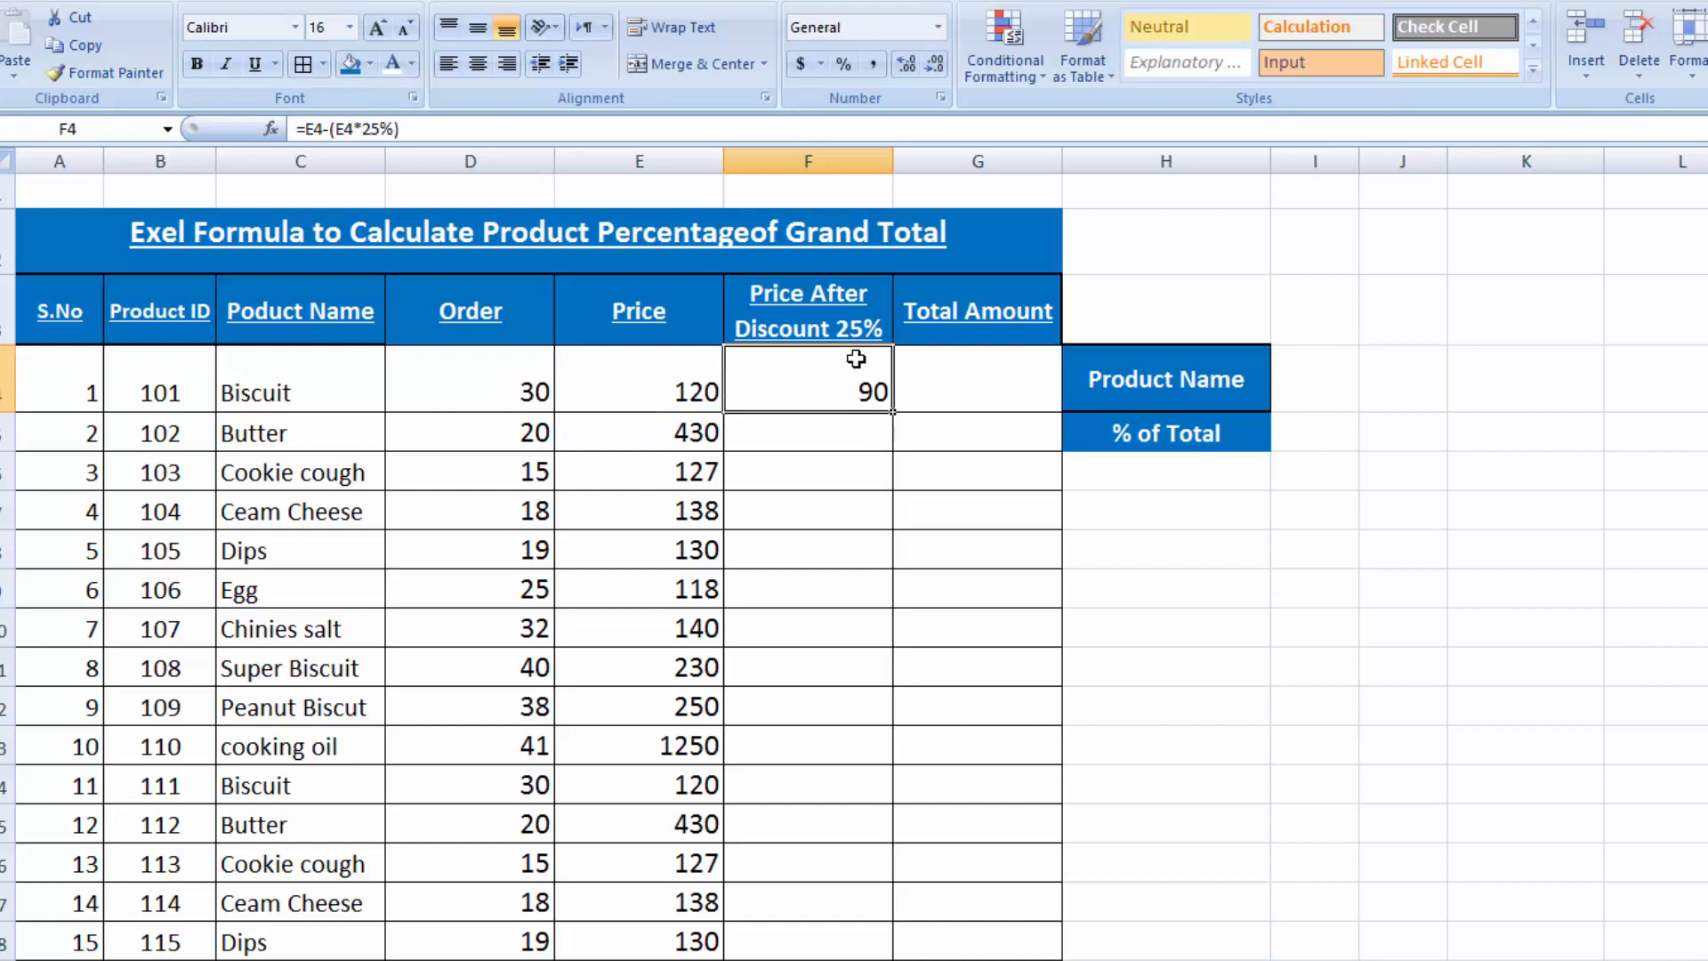
pyautogui.doubleClick(893, 414)
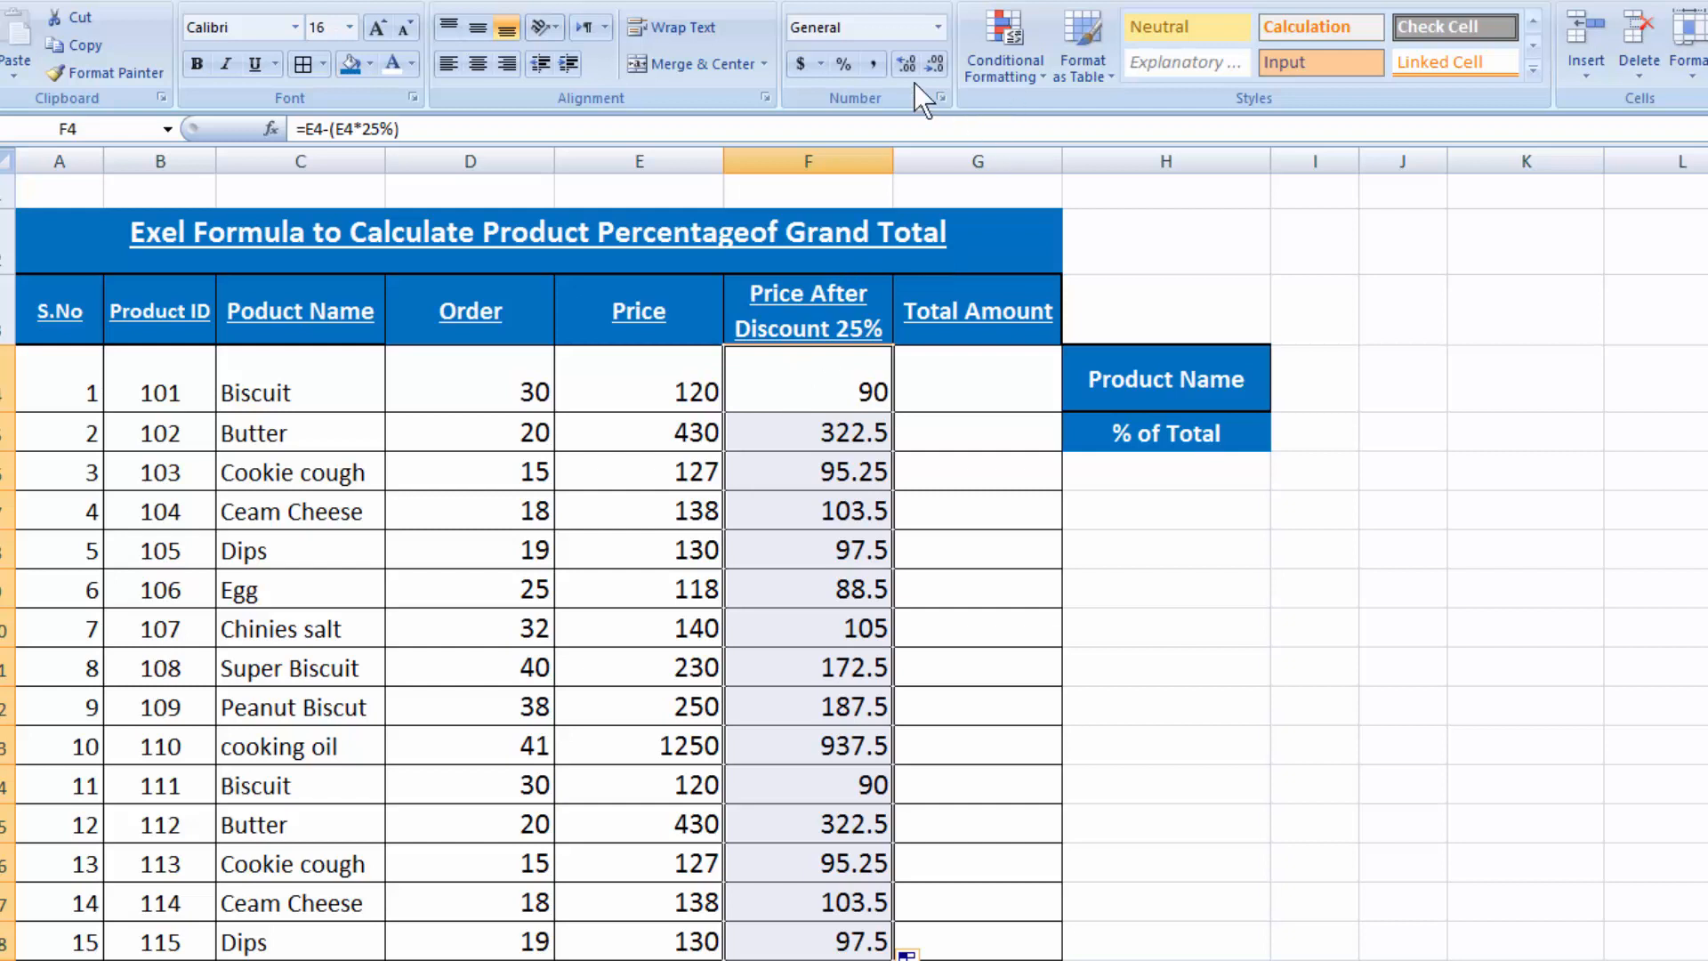
pyautogui.click(934, 64)
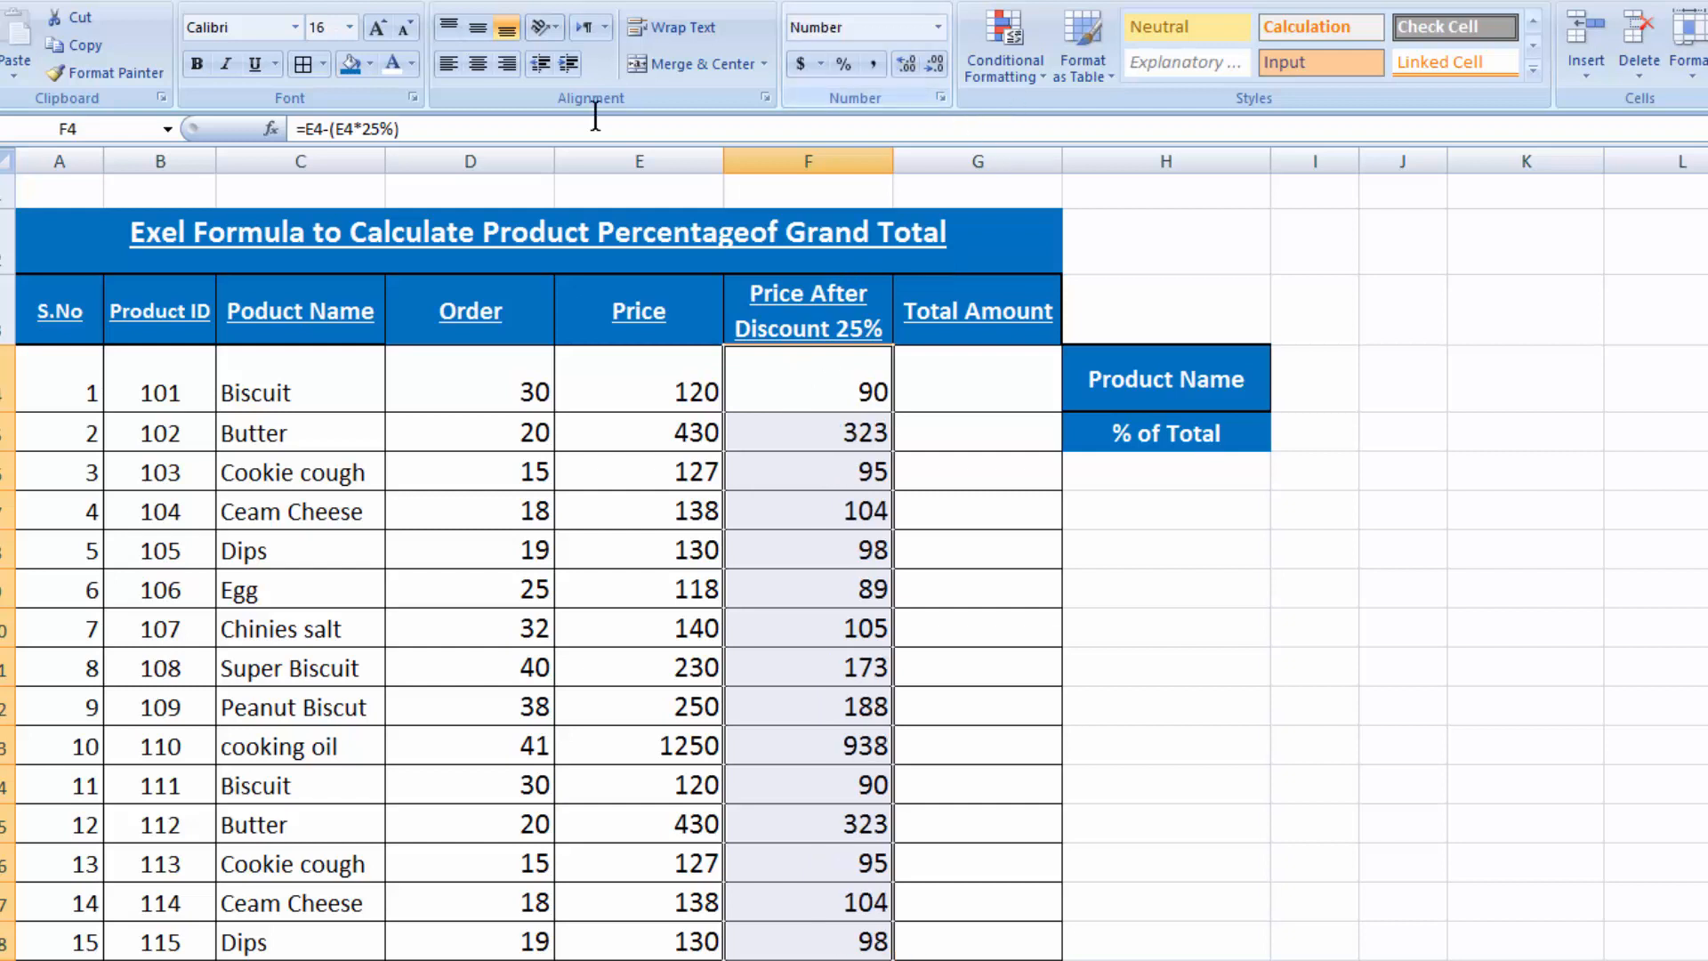
pyautogui.click(480, 64)
# Enter the formula =F4*D4 in cell G4 to multiply the discounted price by the order quantity
pyautogui.click(1010, 371)
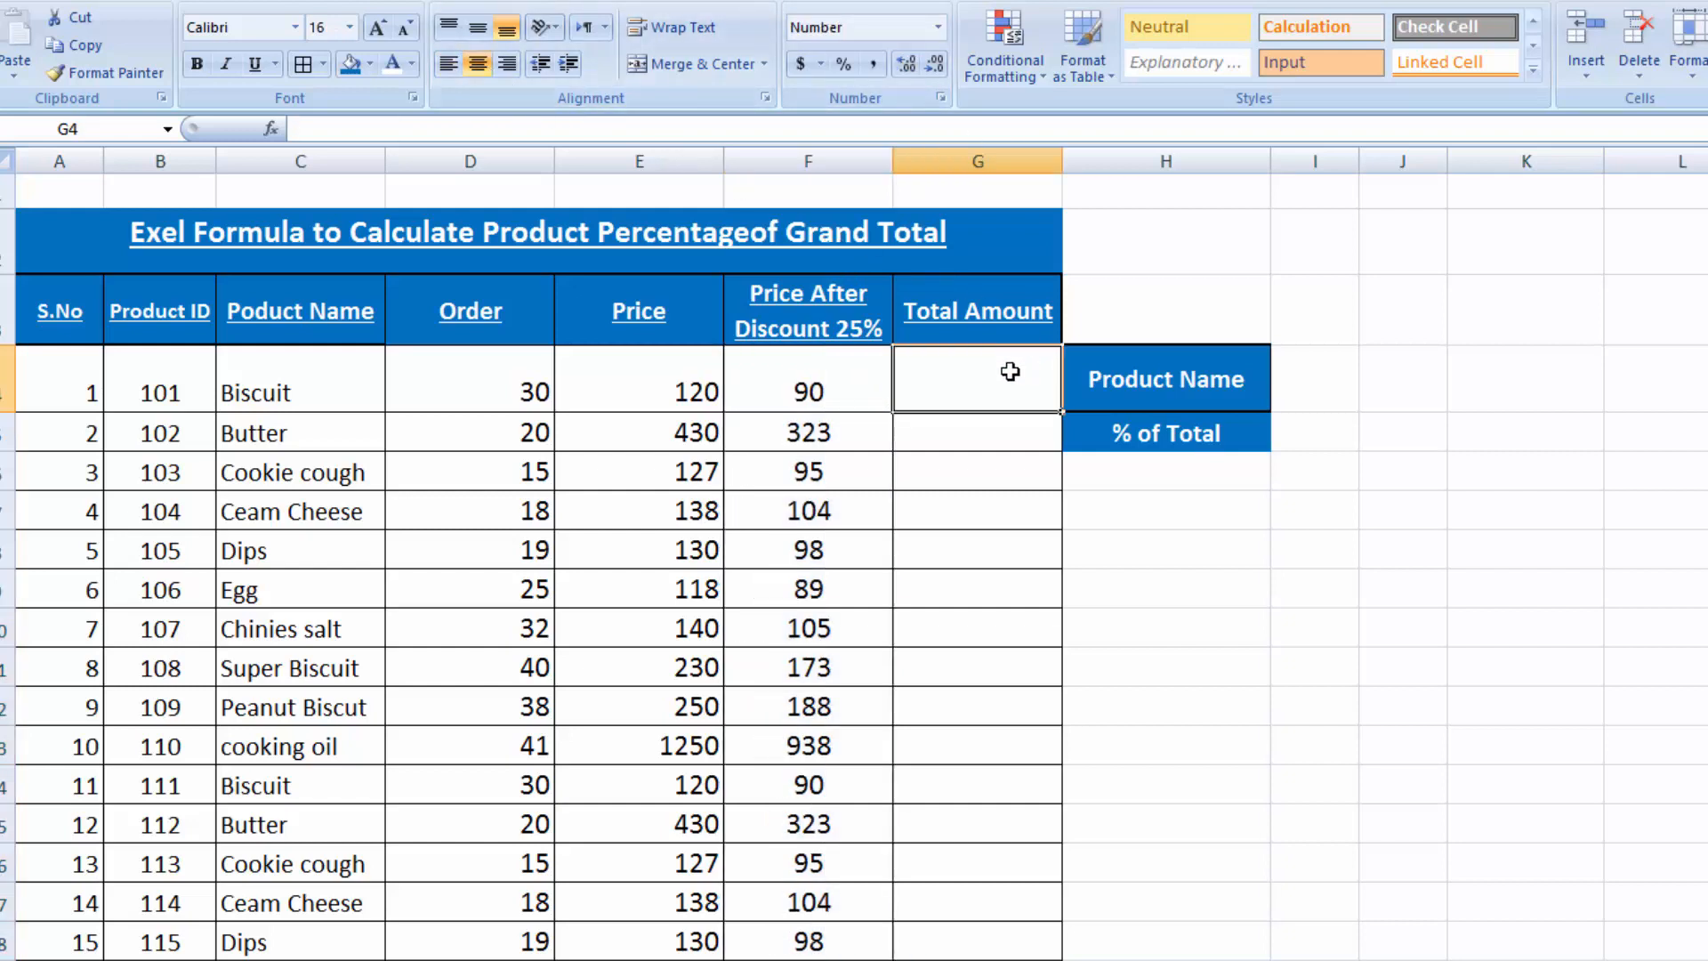
pyautogui.write('=')
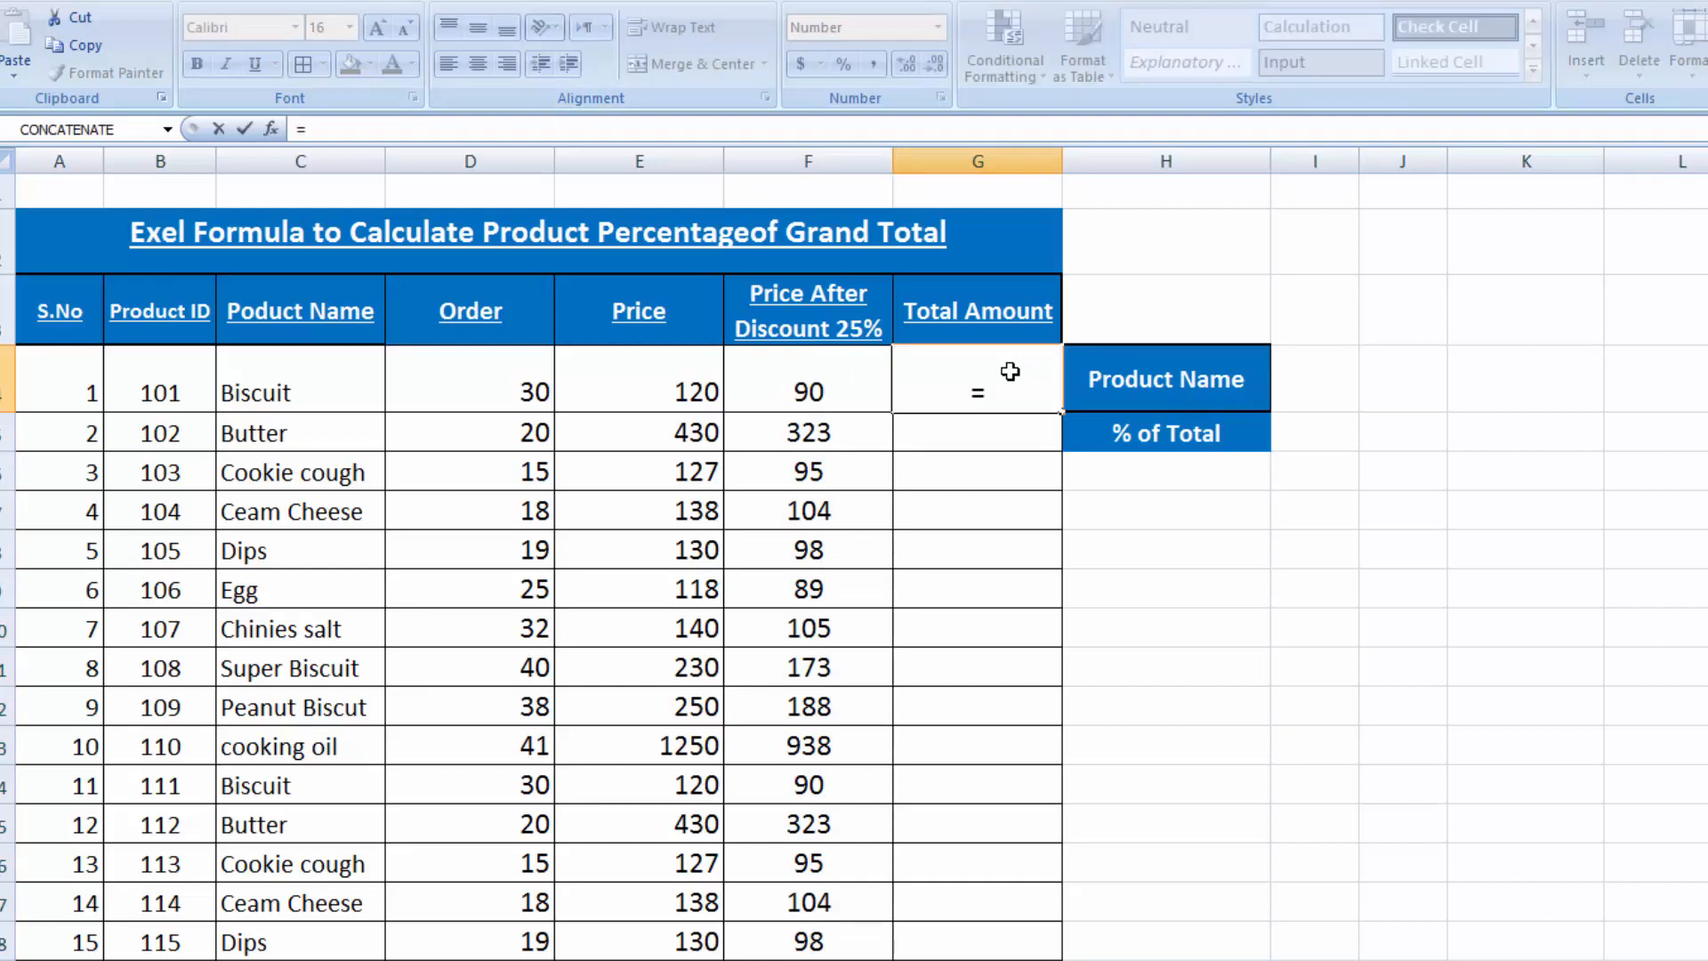
pyautogui.click(843, 383)
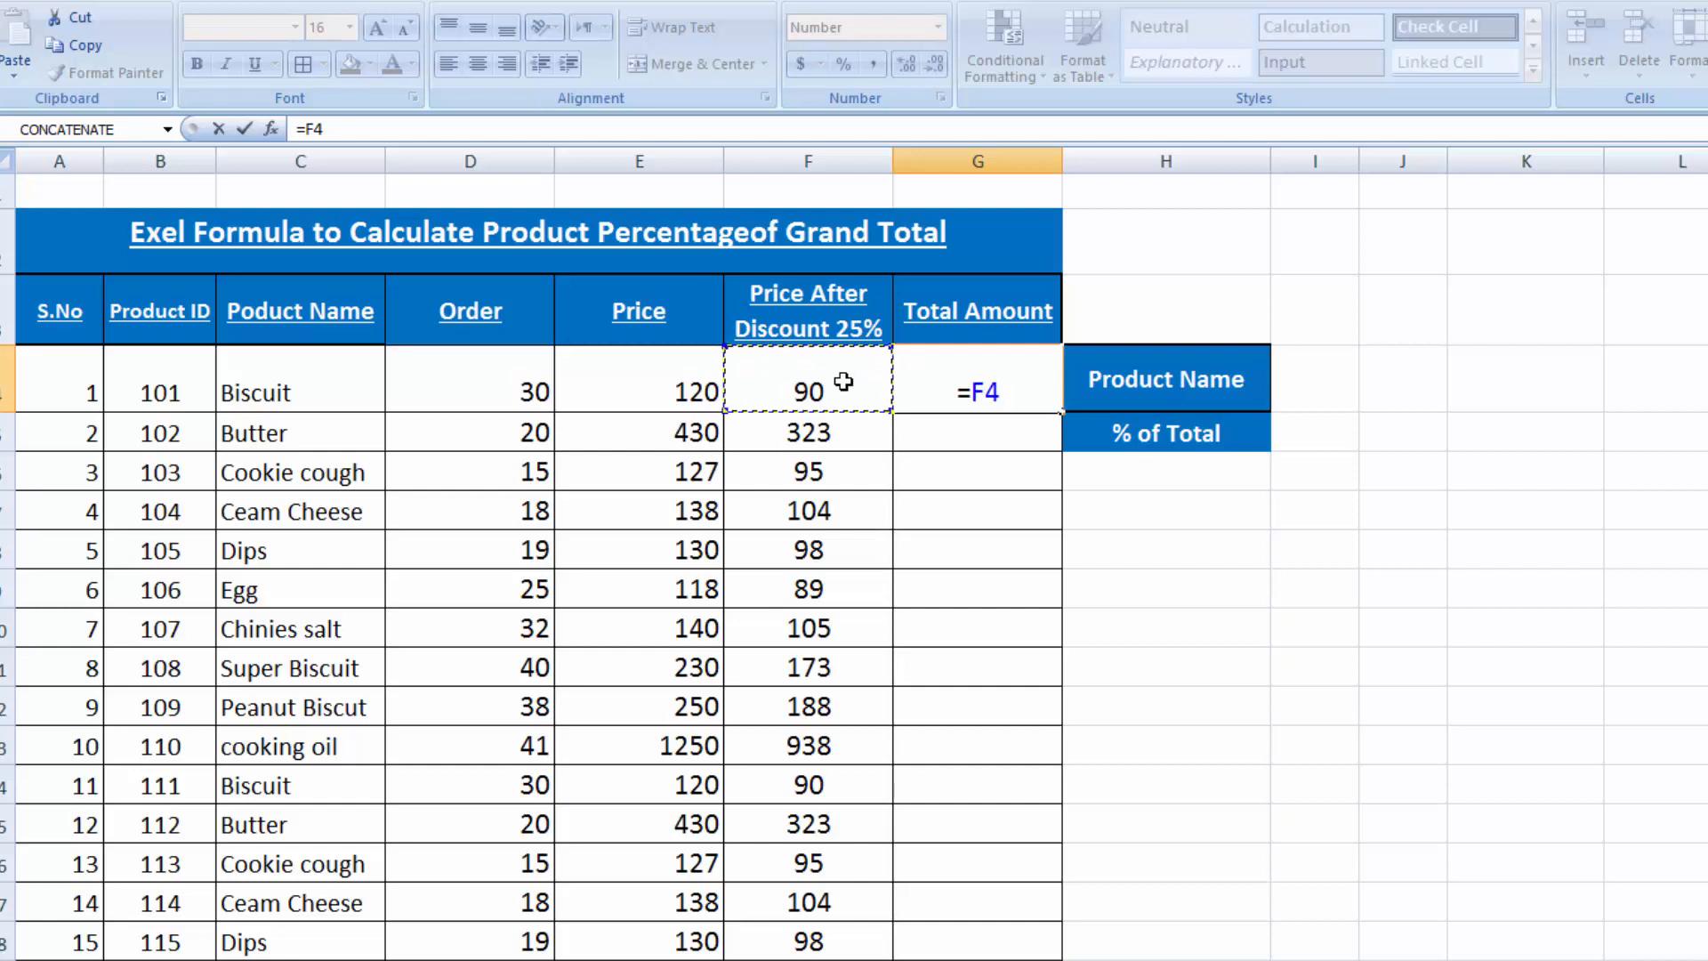
pyautogui.write('*')
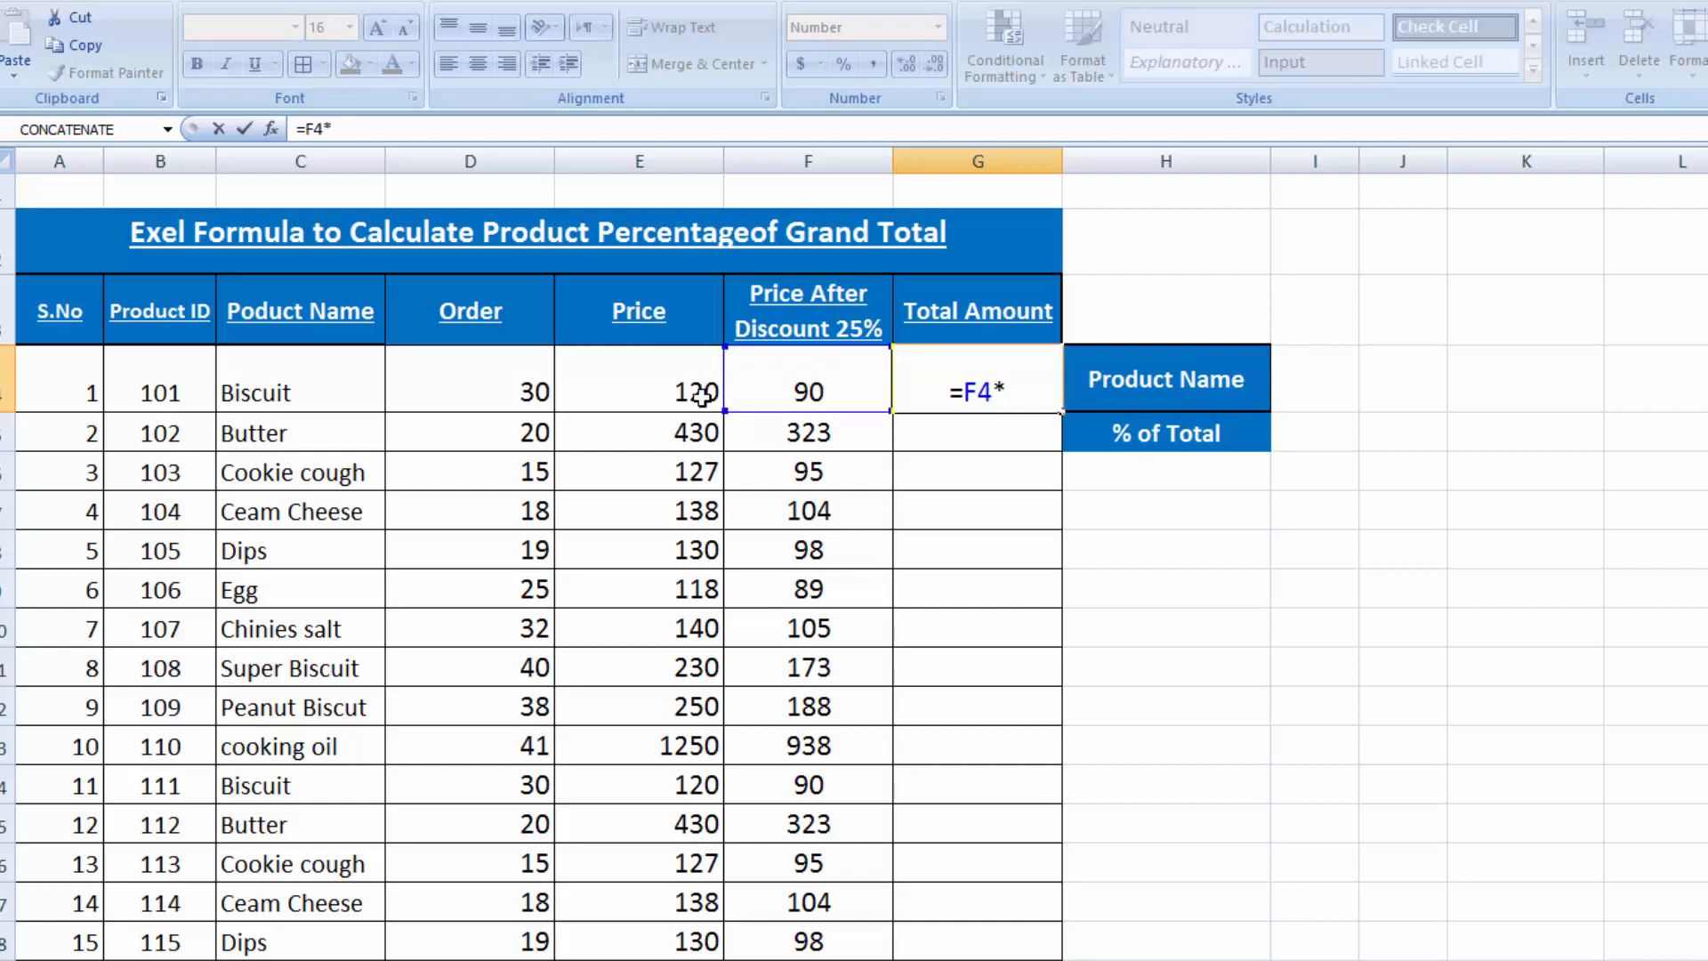
pyautogui.click(527, 378)
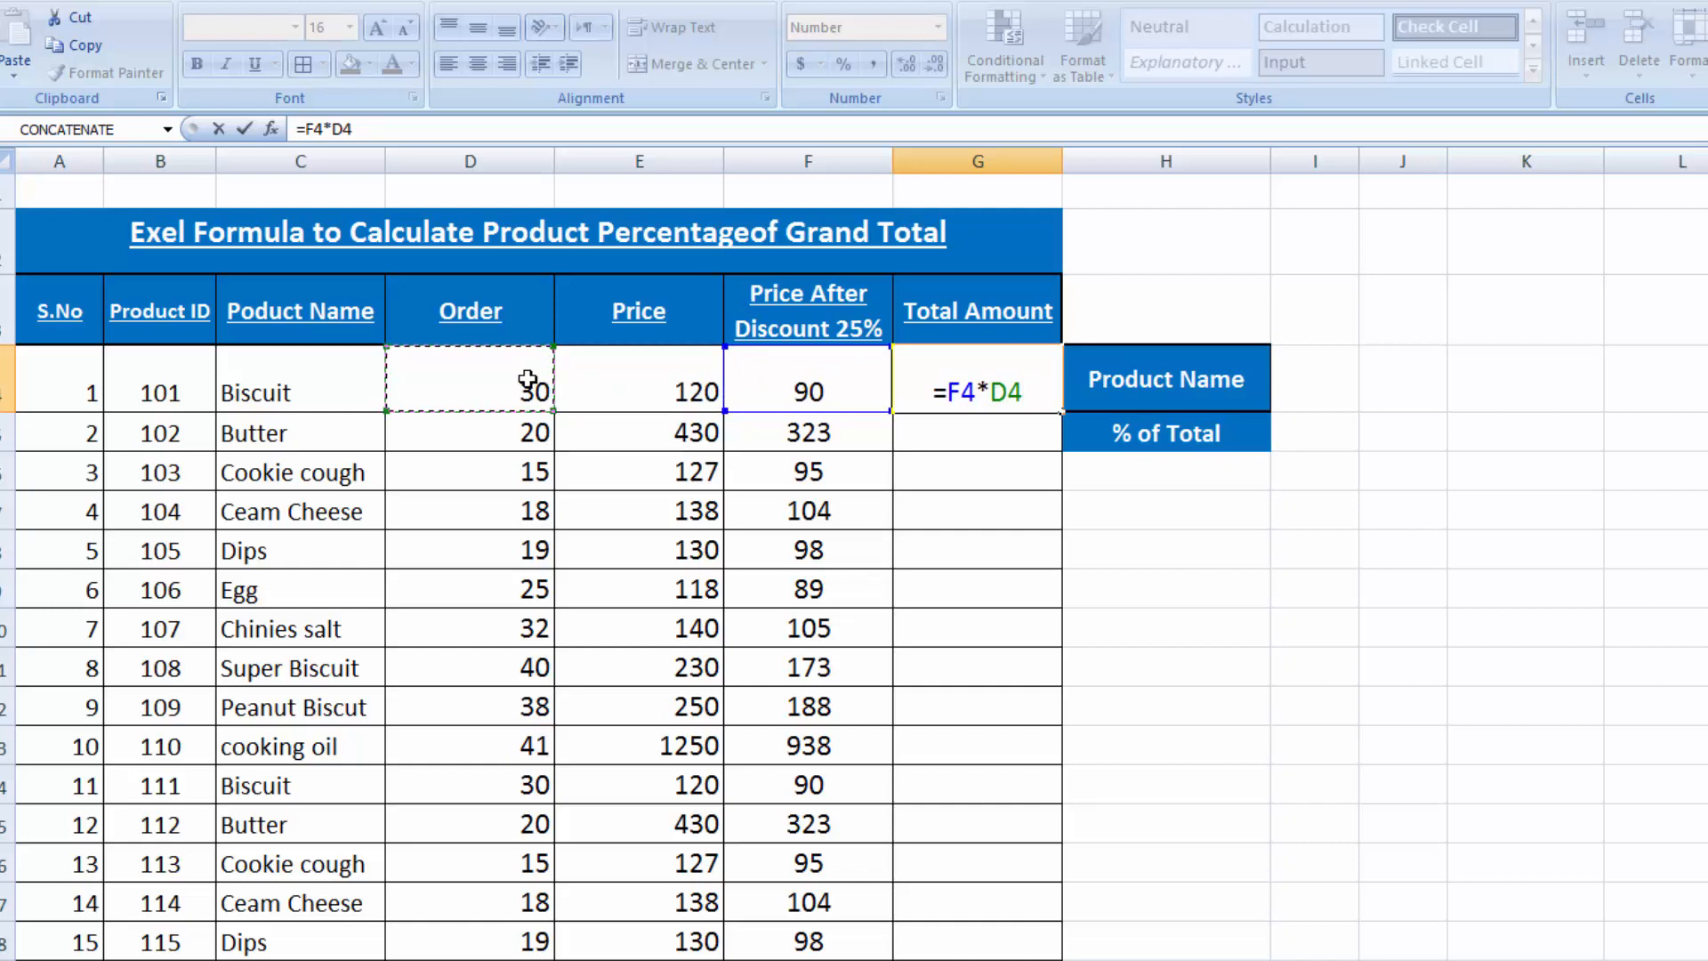
pyautogui.press('Return')
# Fill the G4 formula down the Total Amount column and show the amounts without decimals
pyautogui.click(961, 392)
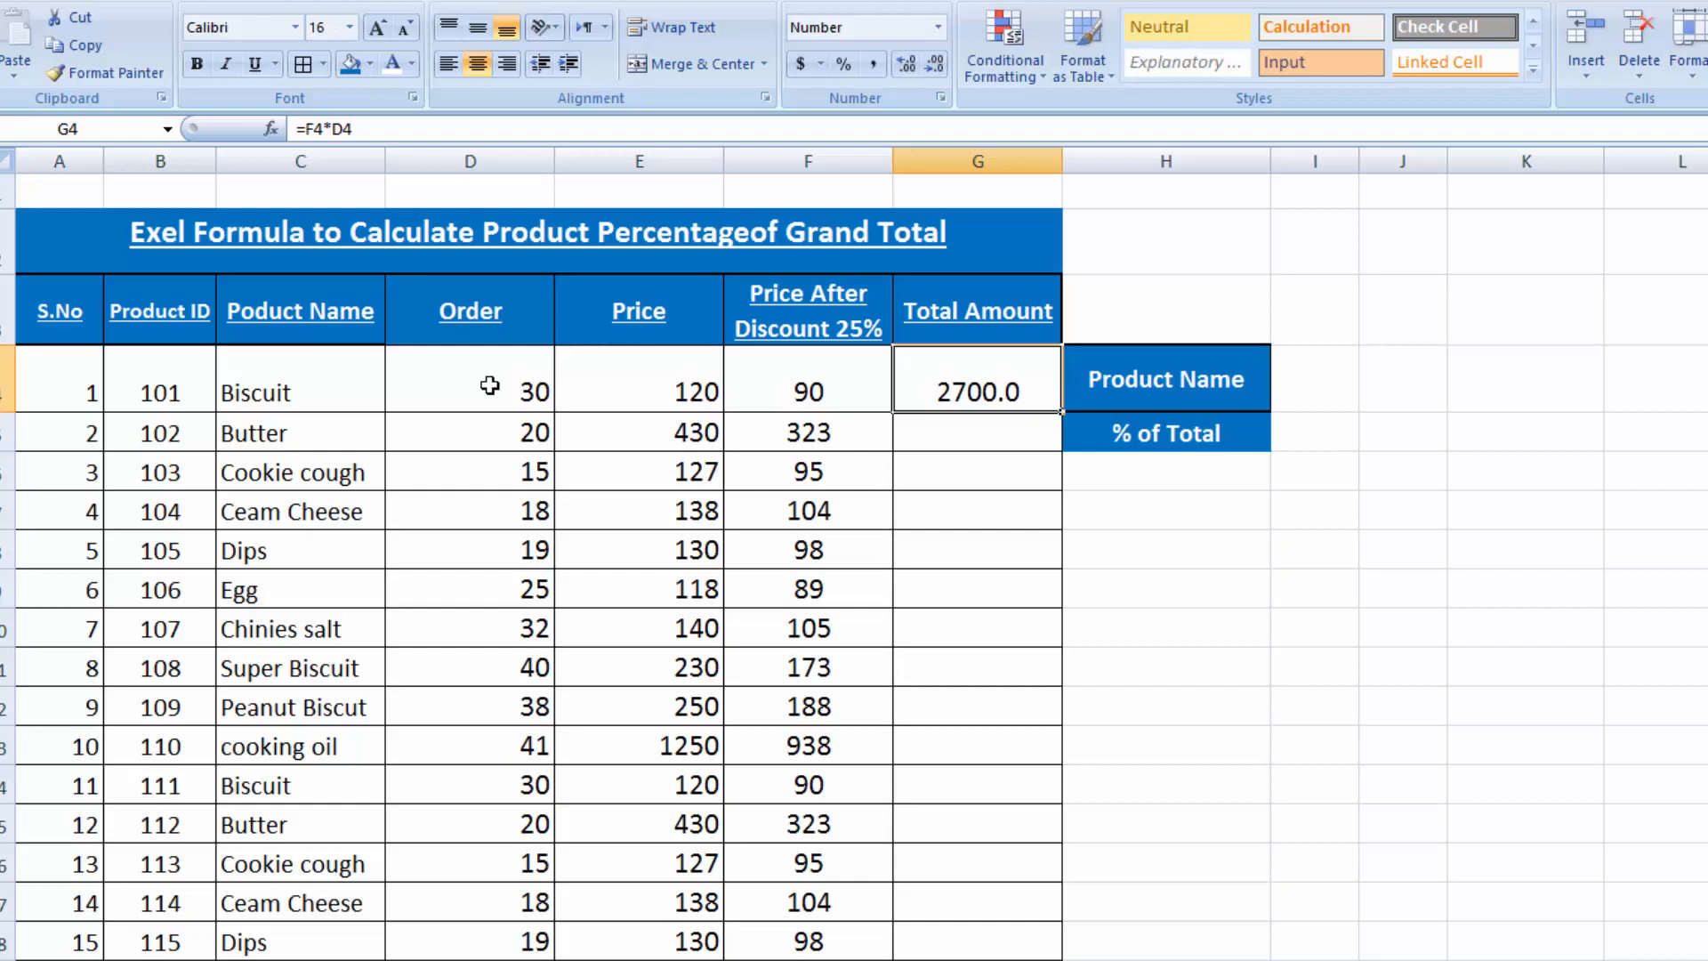
pyautogui.doubleClick(1064, 416)
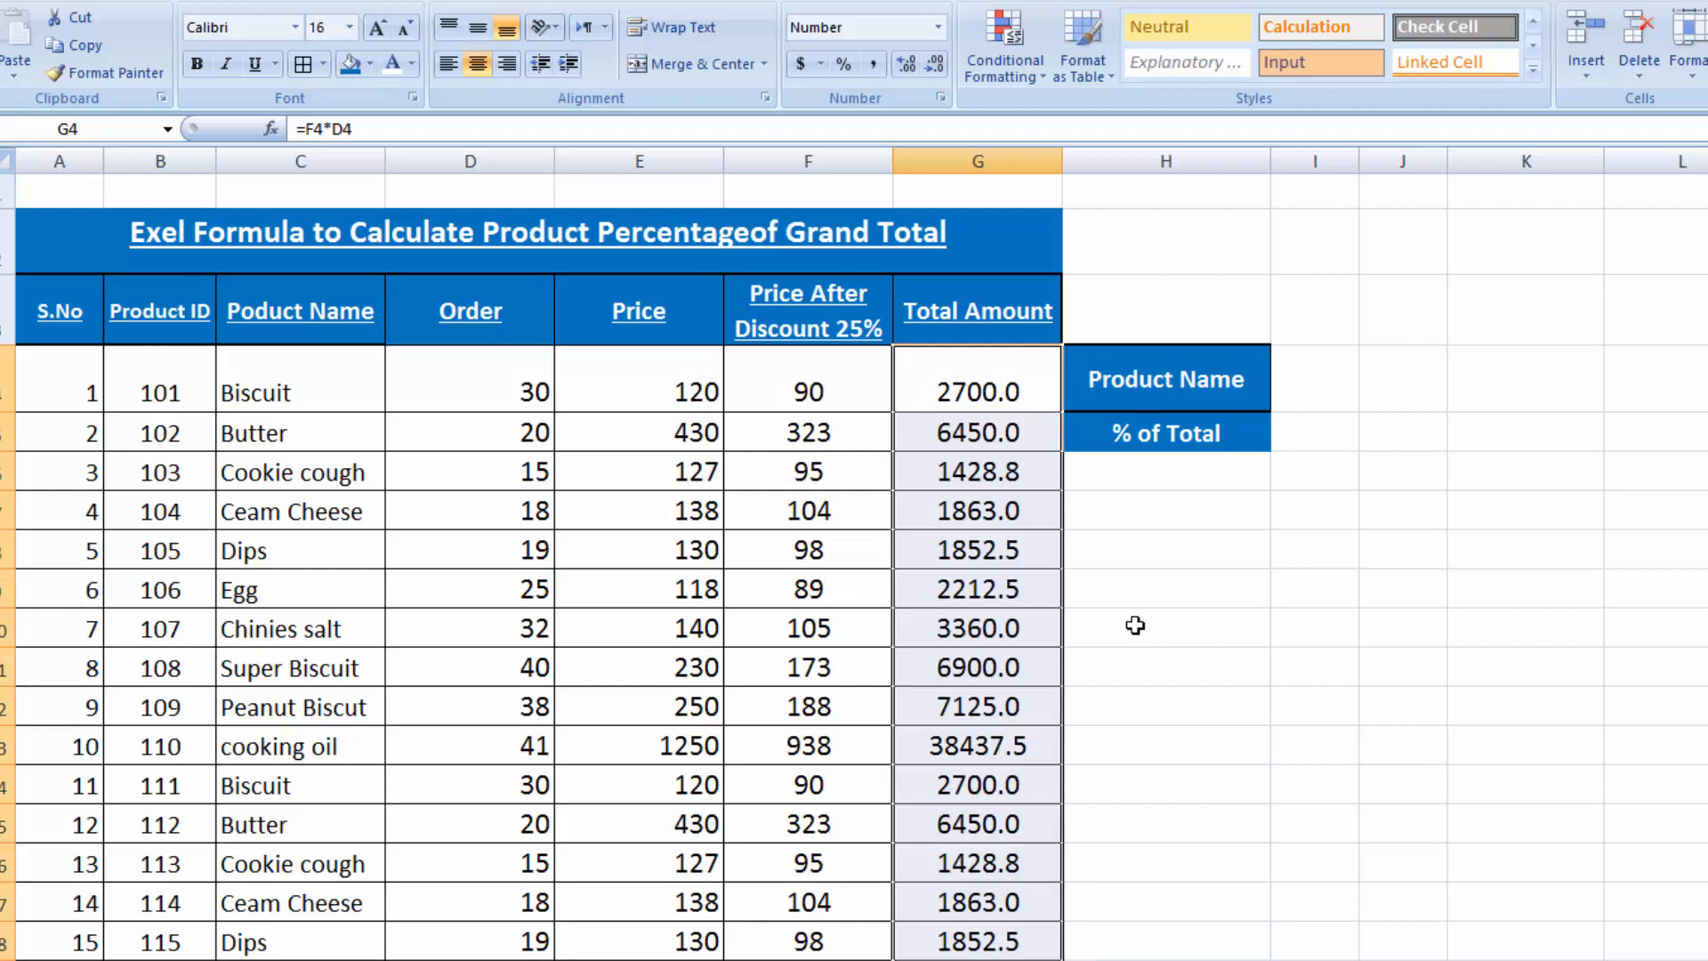
pyautogui.hotkey('alt', 'h')
pyautogui.press('9')
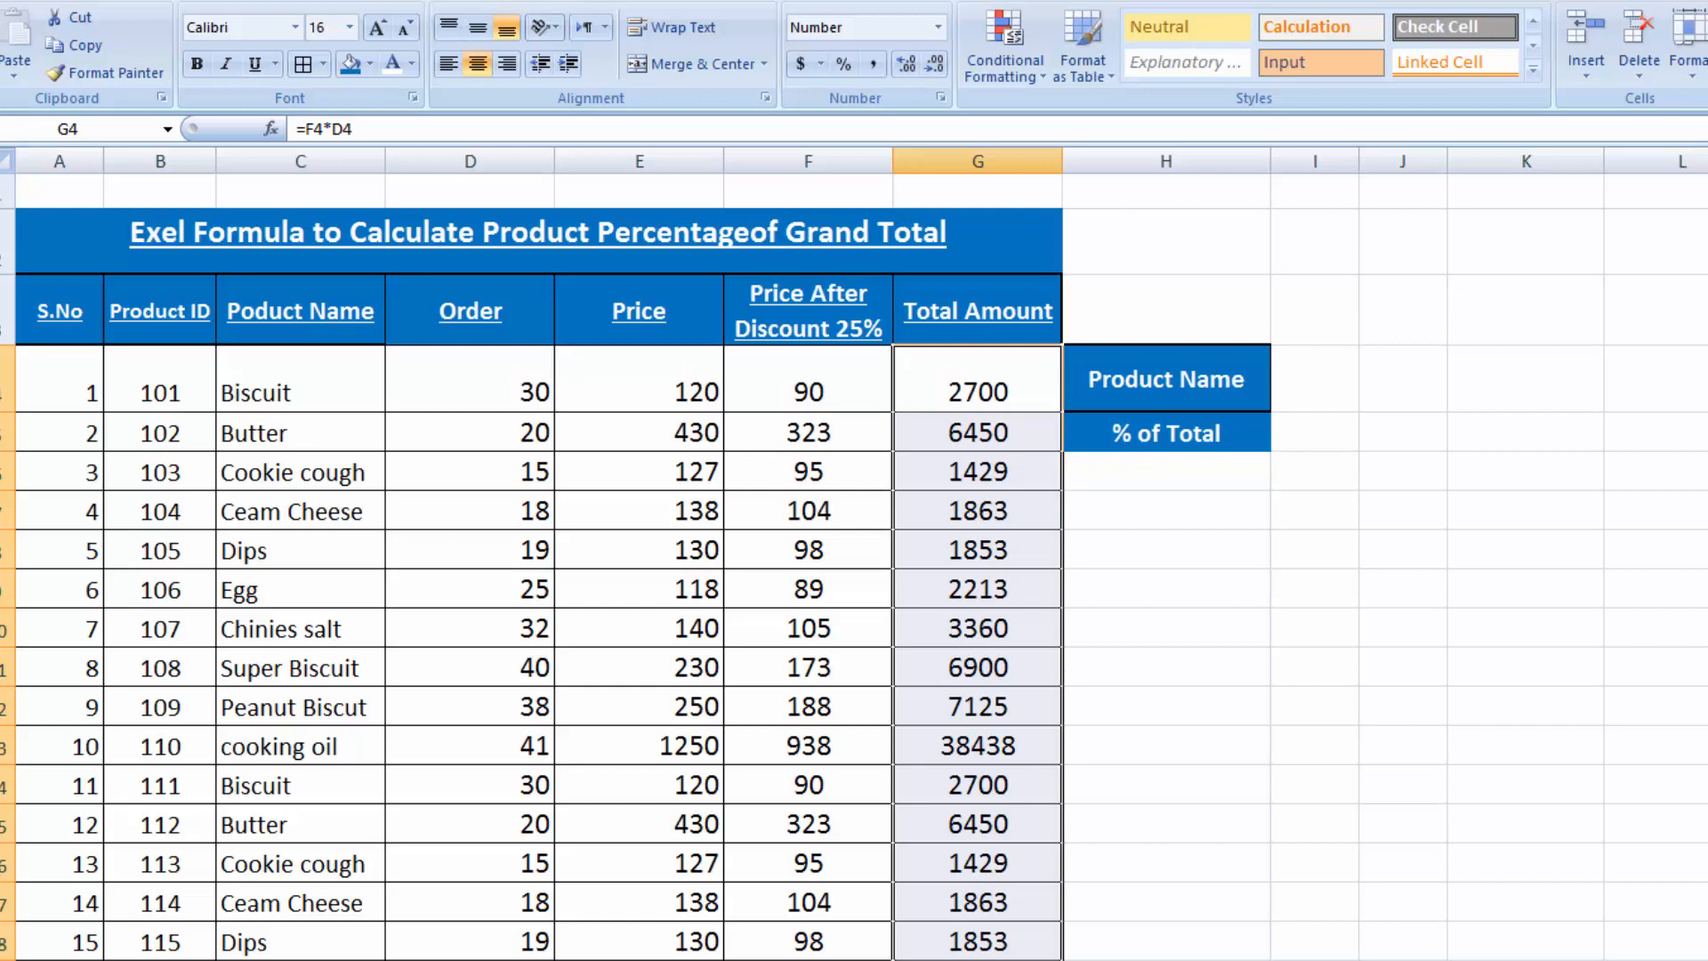
pyautogui.scroll(-4, 855, 570)
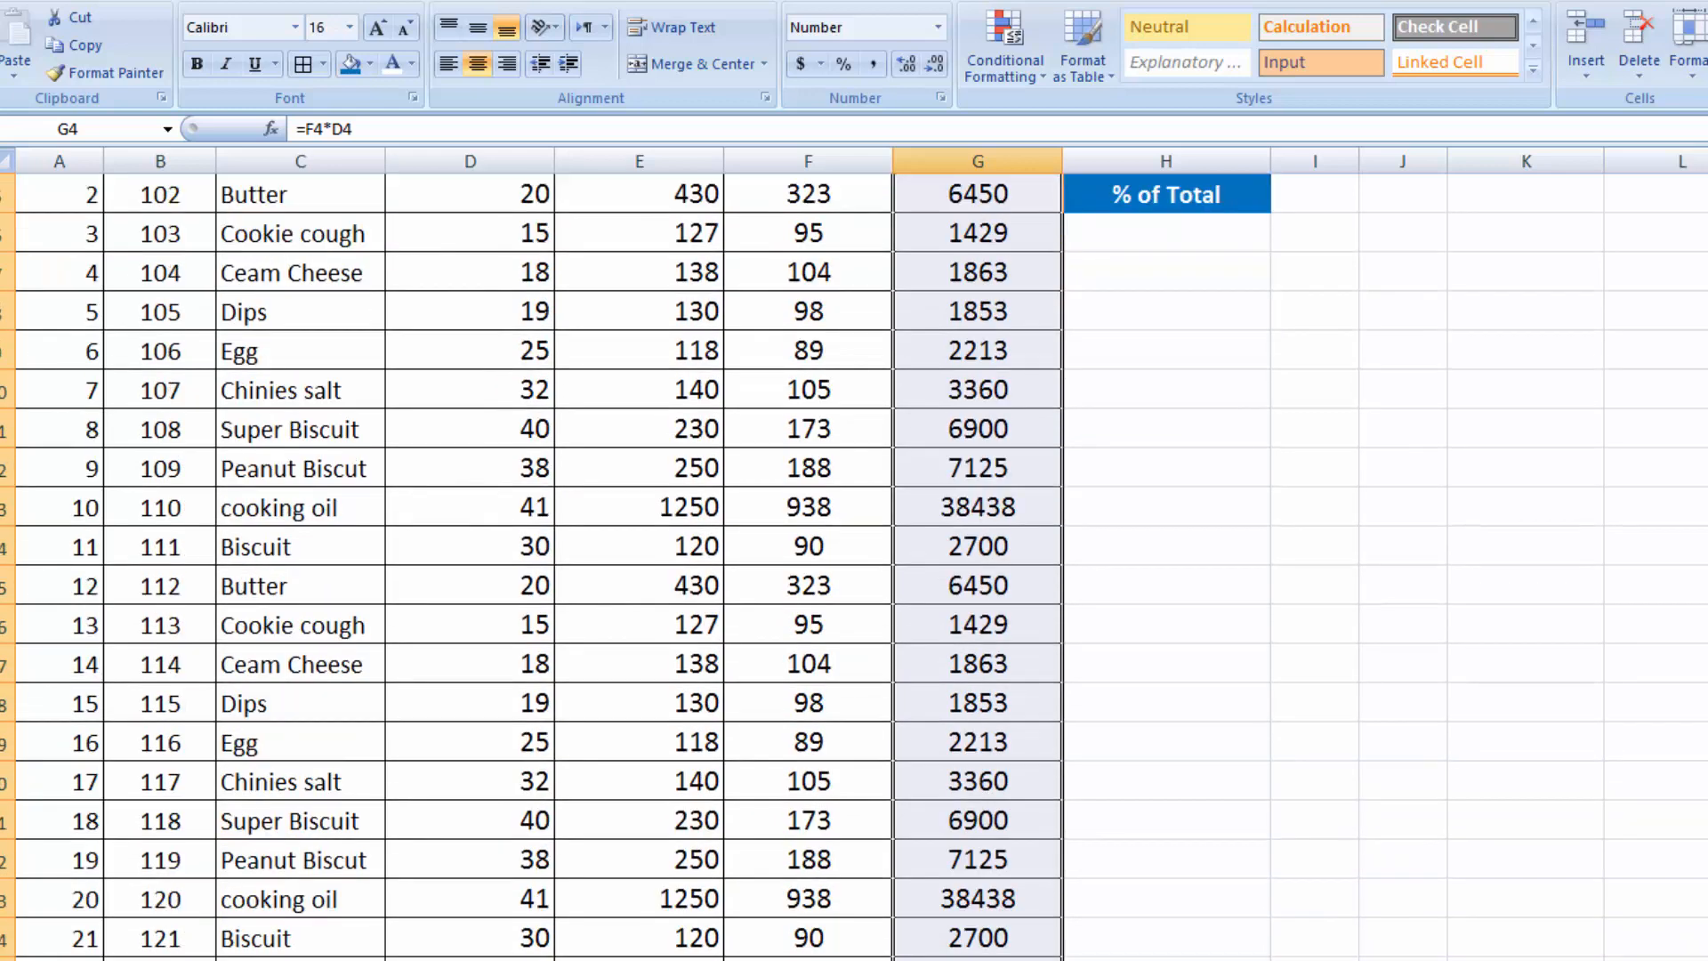
pyautogui.scroll(-1, 636, 559)
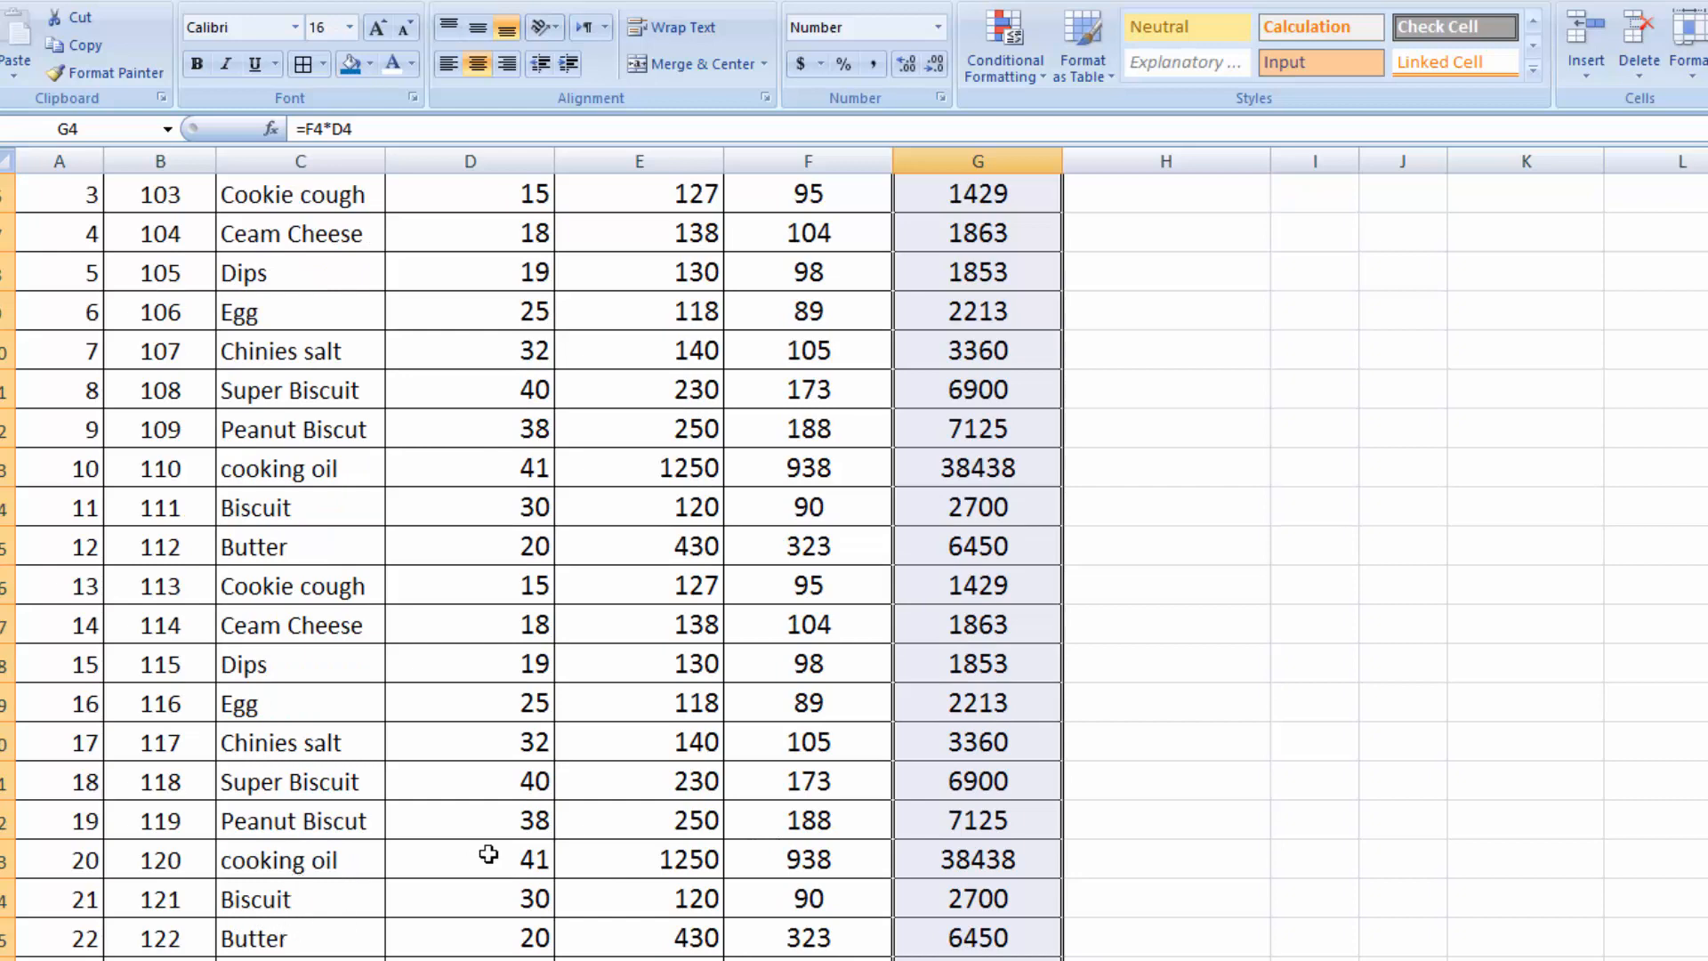
pyautogui.scroll(2, 891, 336)
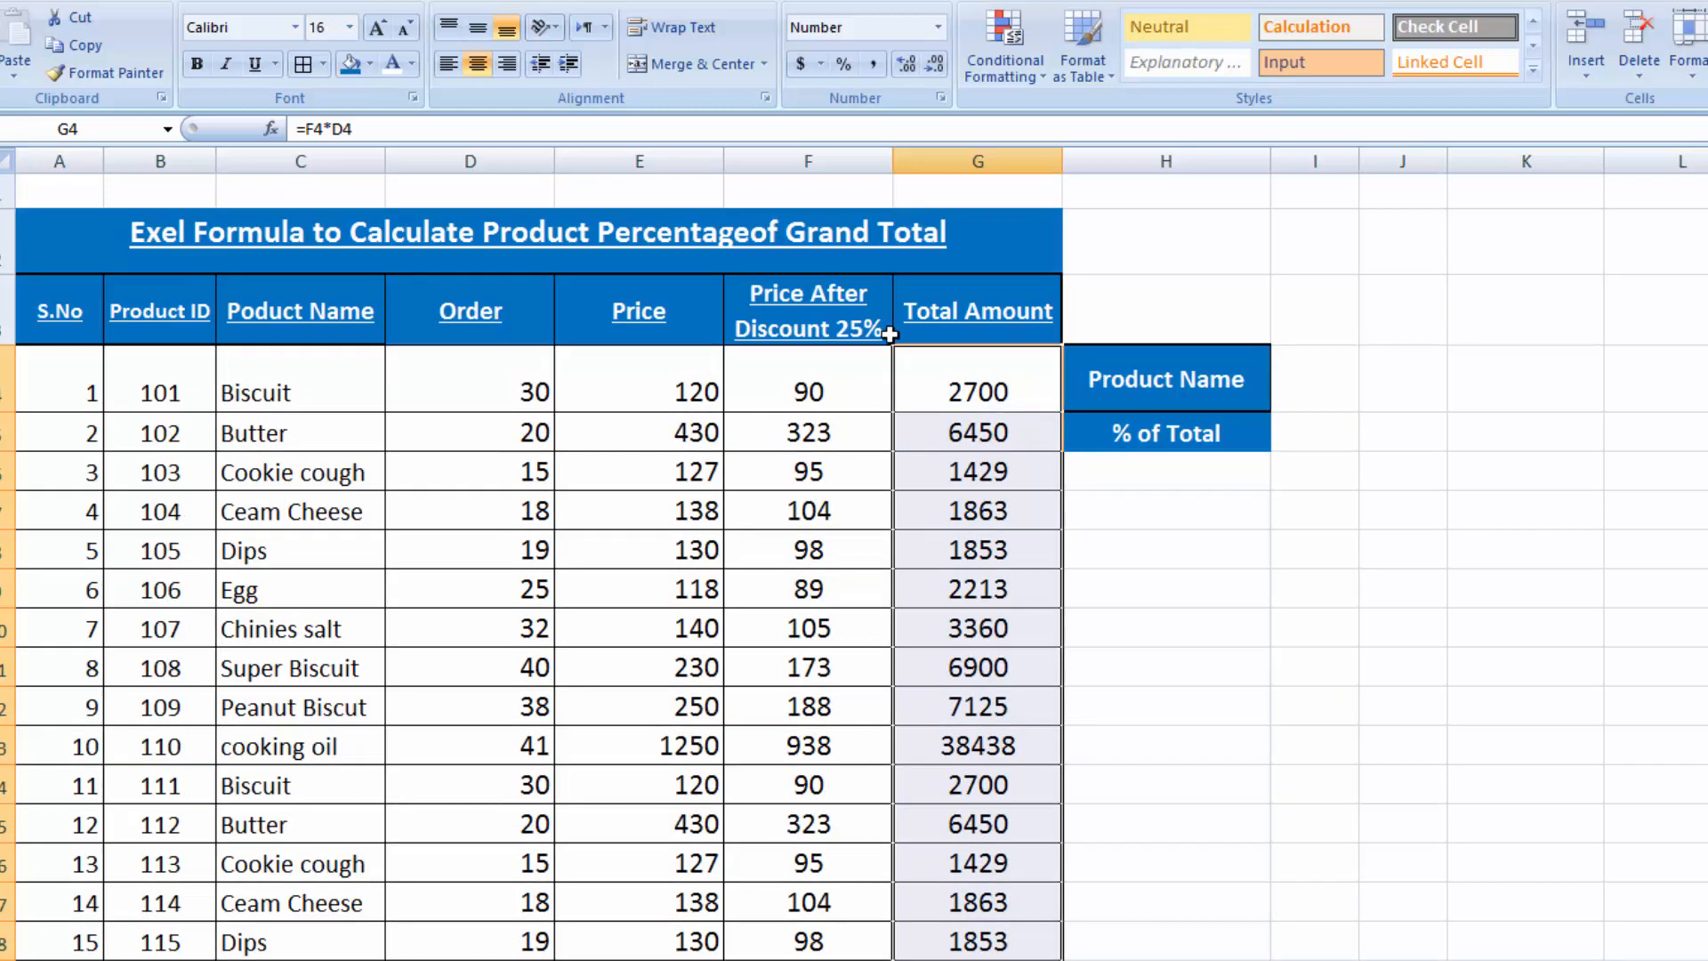
# Try to copy the product names in C4:C23 into a vertical list starting at cell I4
pyautogui.moveTo(326, 369); pyautogui.dragTo(305, 875)
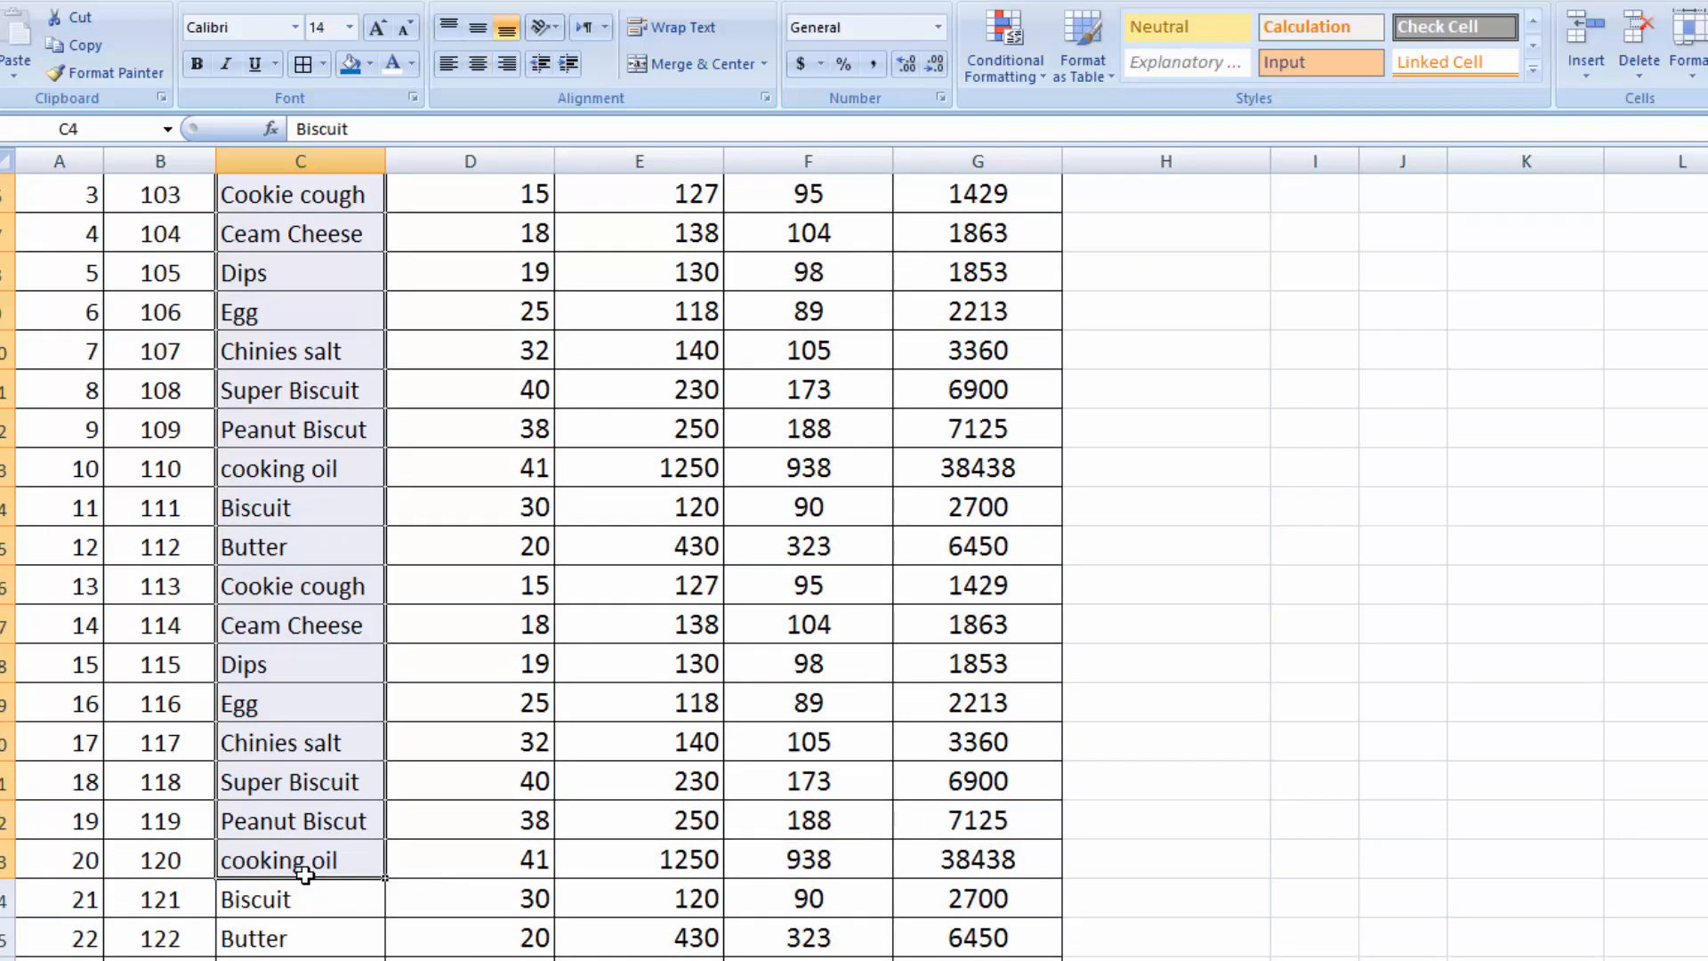
pyautogui.hotkey('ctrl', 'c')
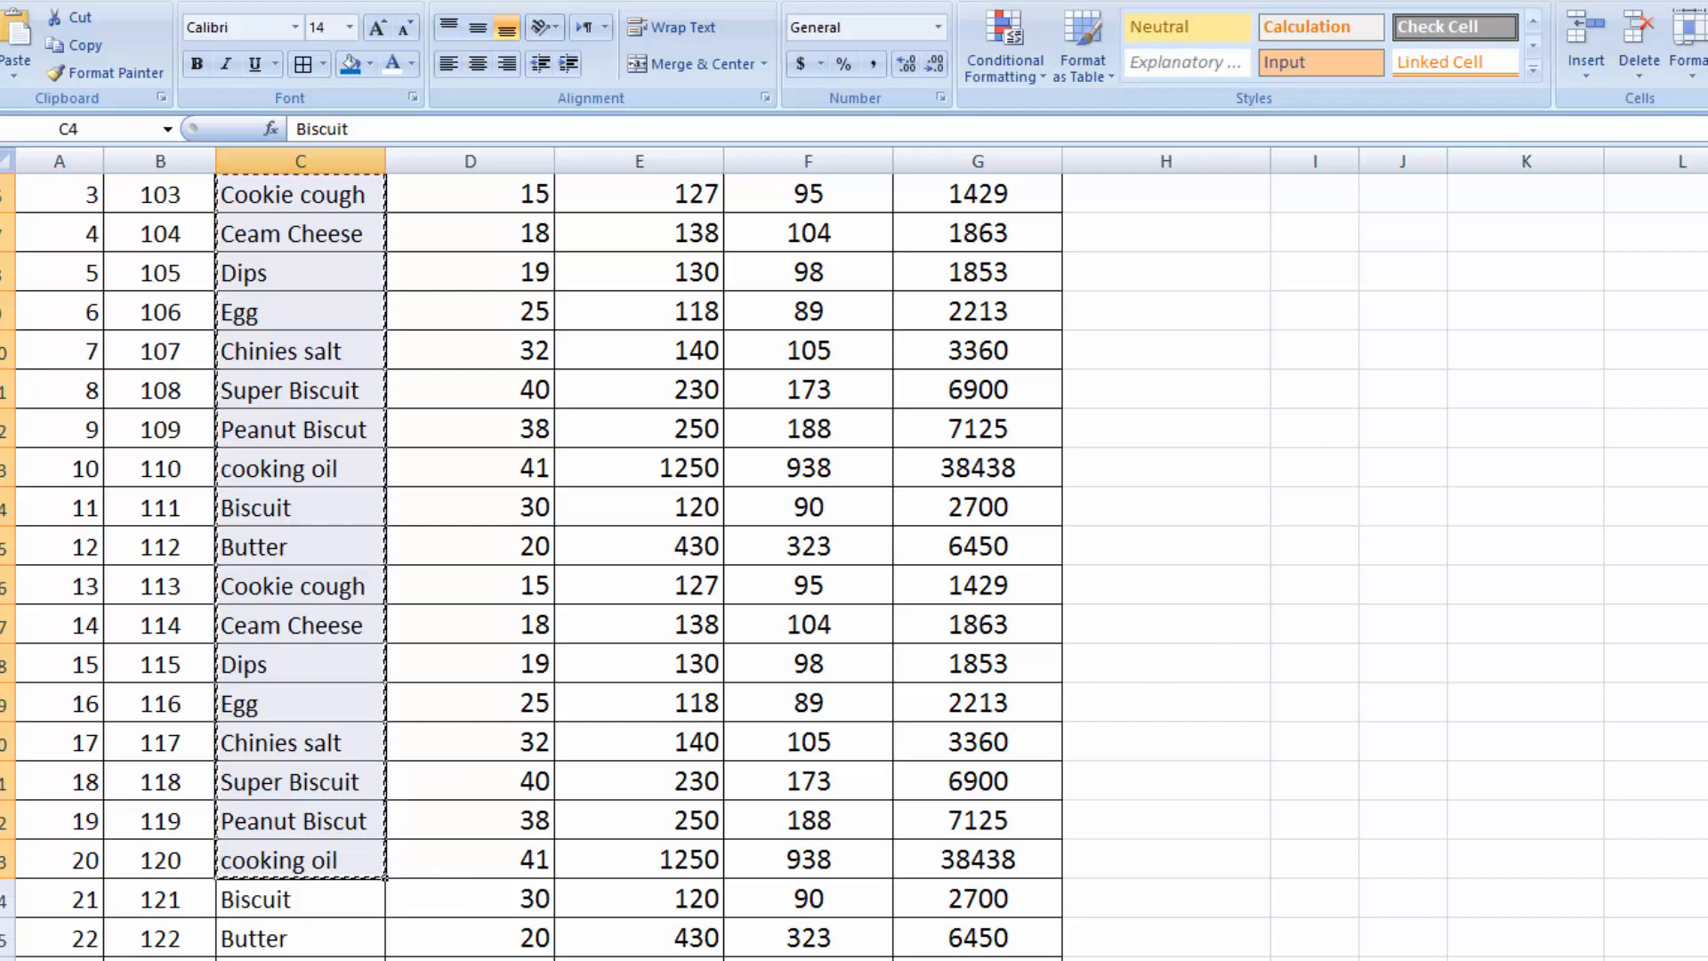
pyautogui.scroll(2, 1272, 365)
pyautogui.click(1308, 384)
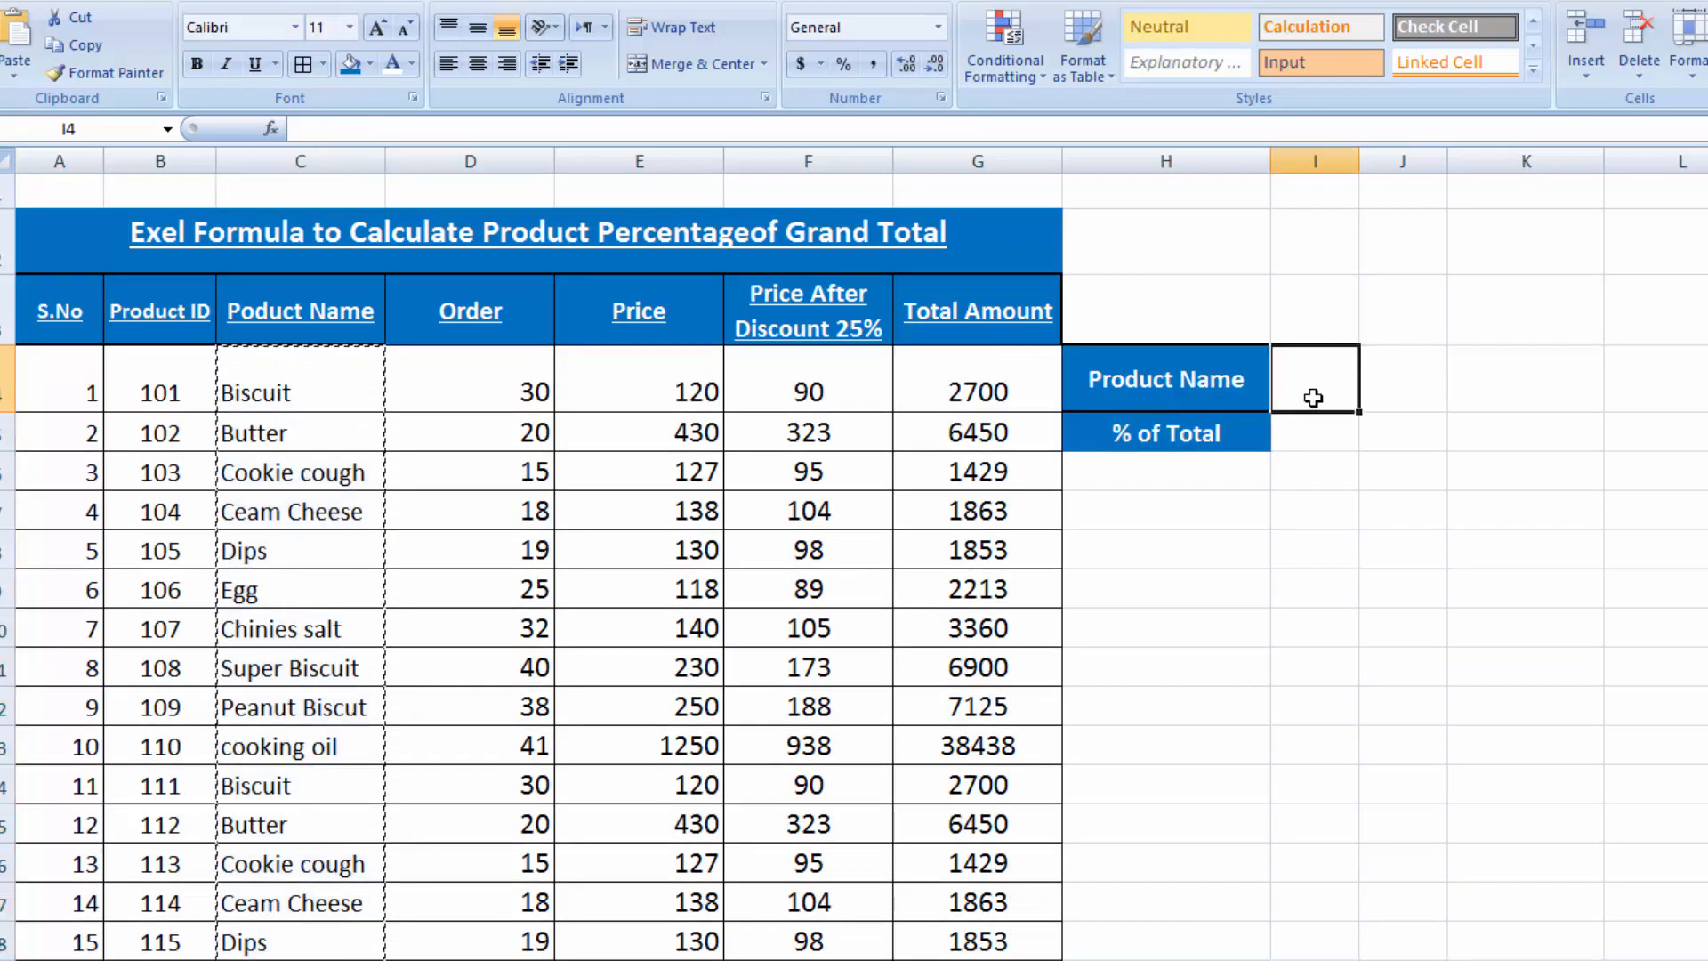
pyautogui.hotkey('ctrl', 'v')
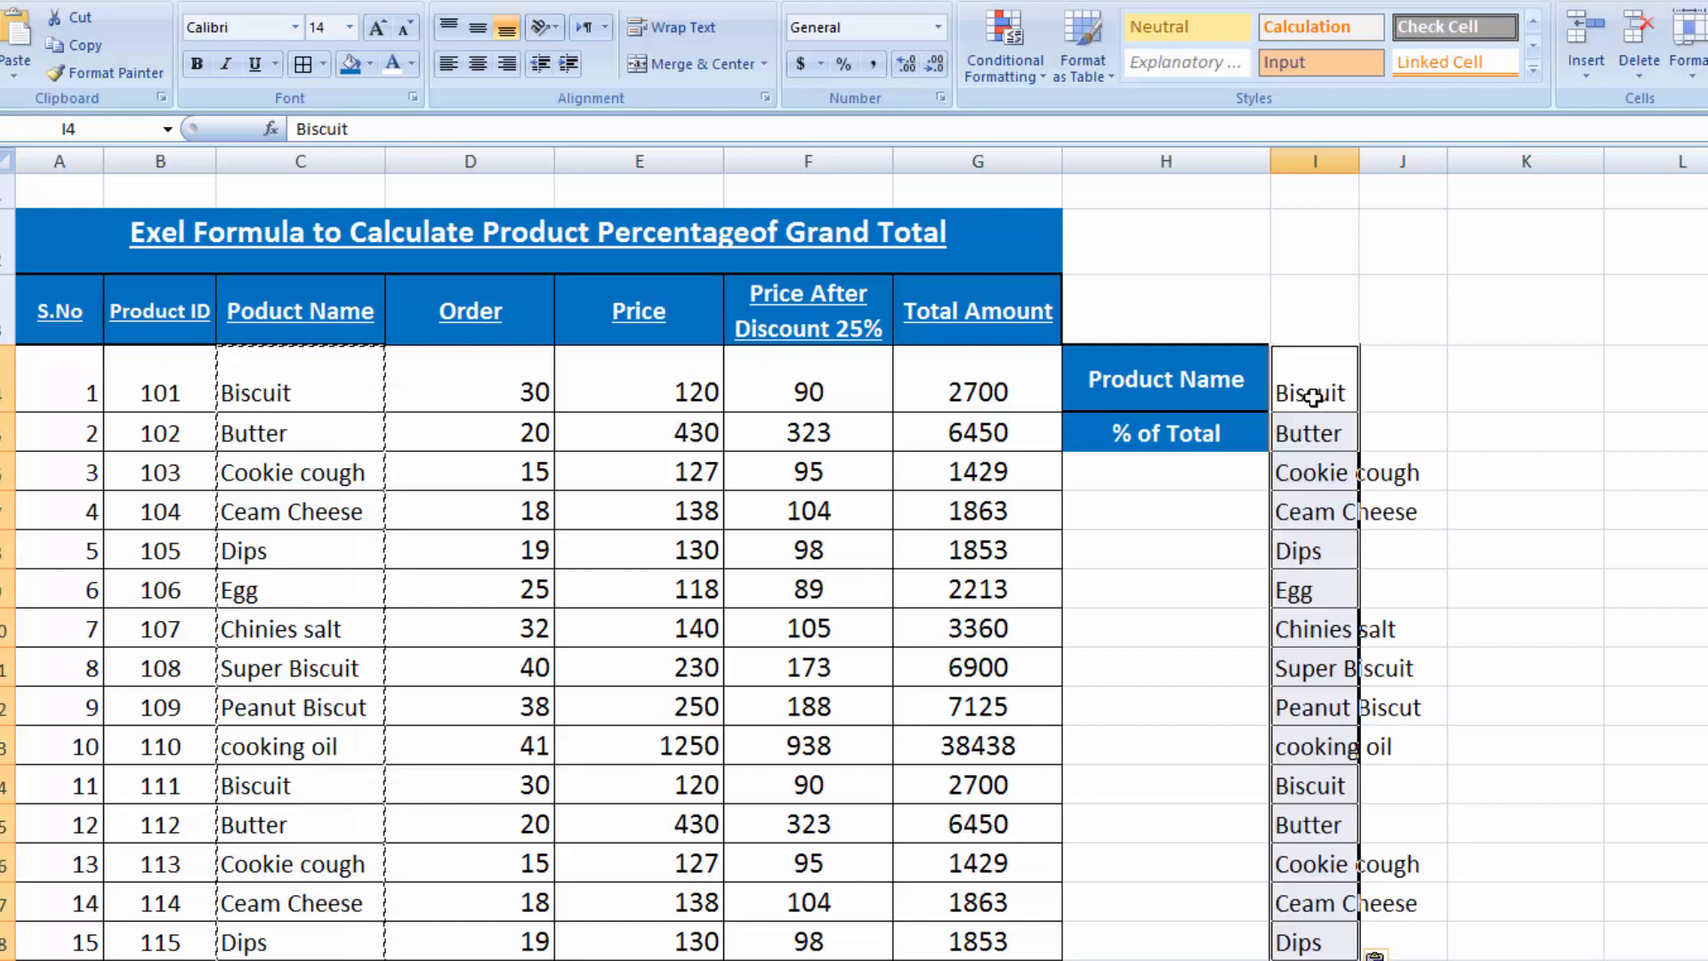
pyautogui.press('Escape')
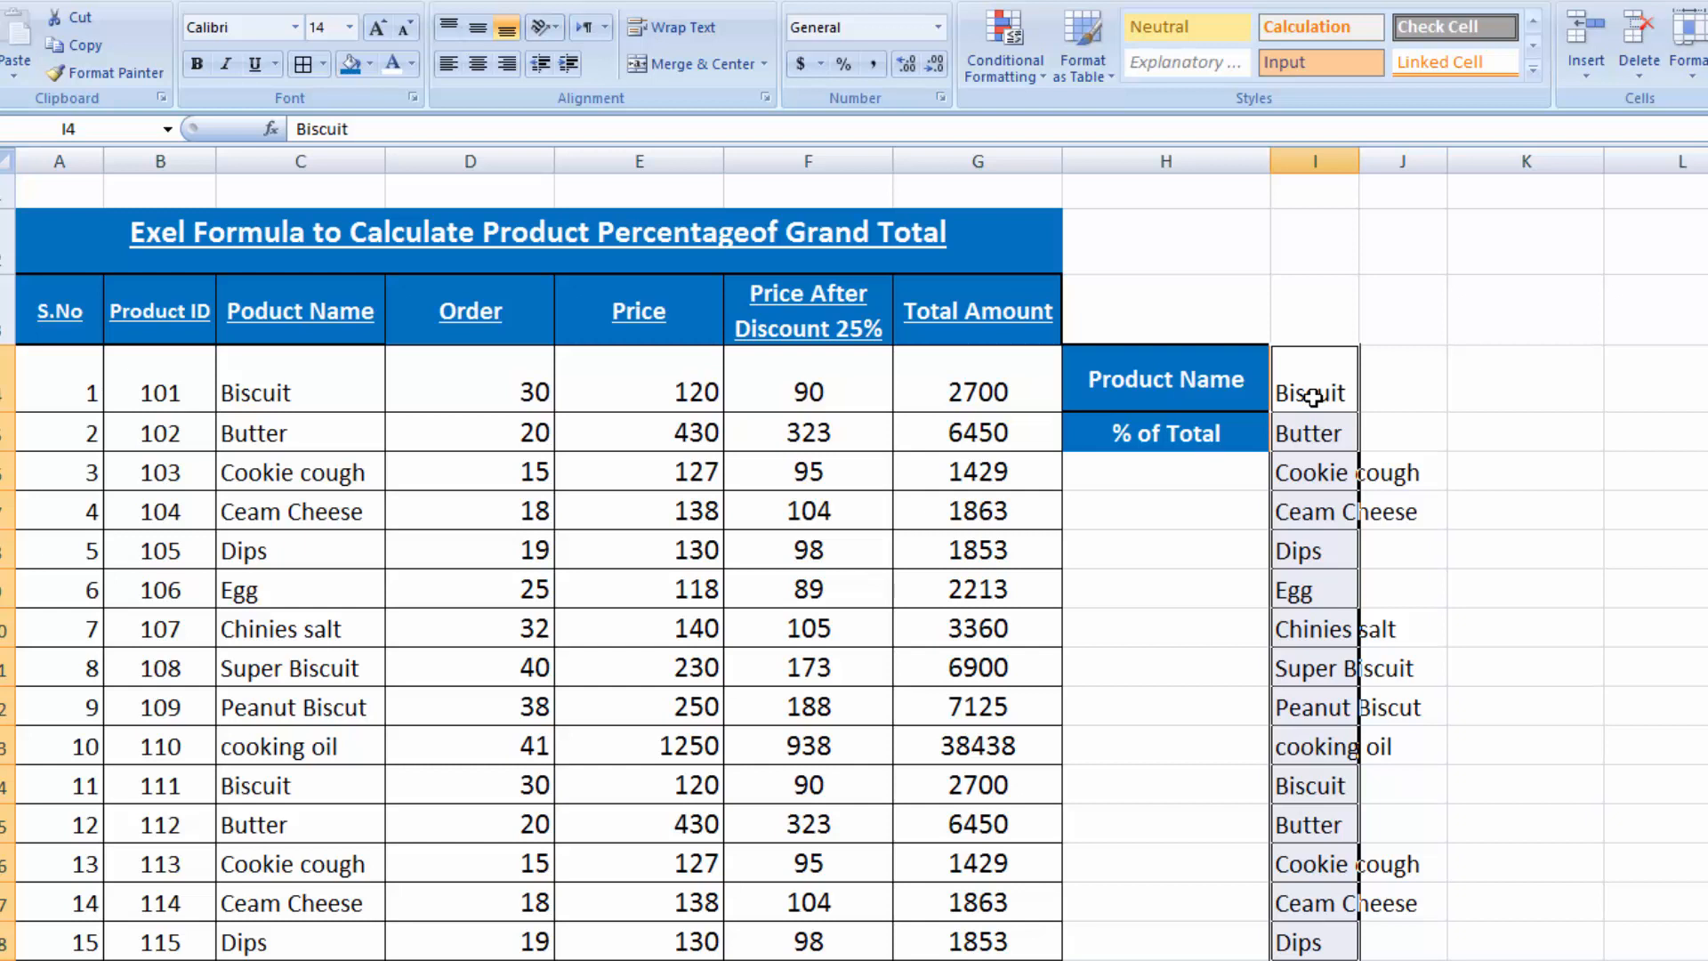
pyautogui.click(14, 74)
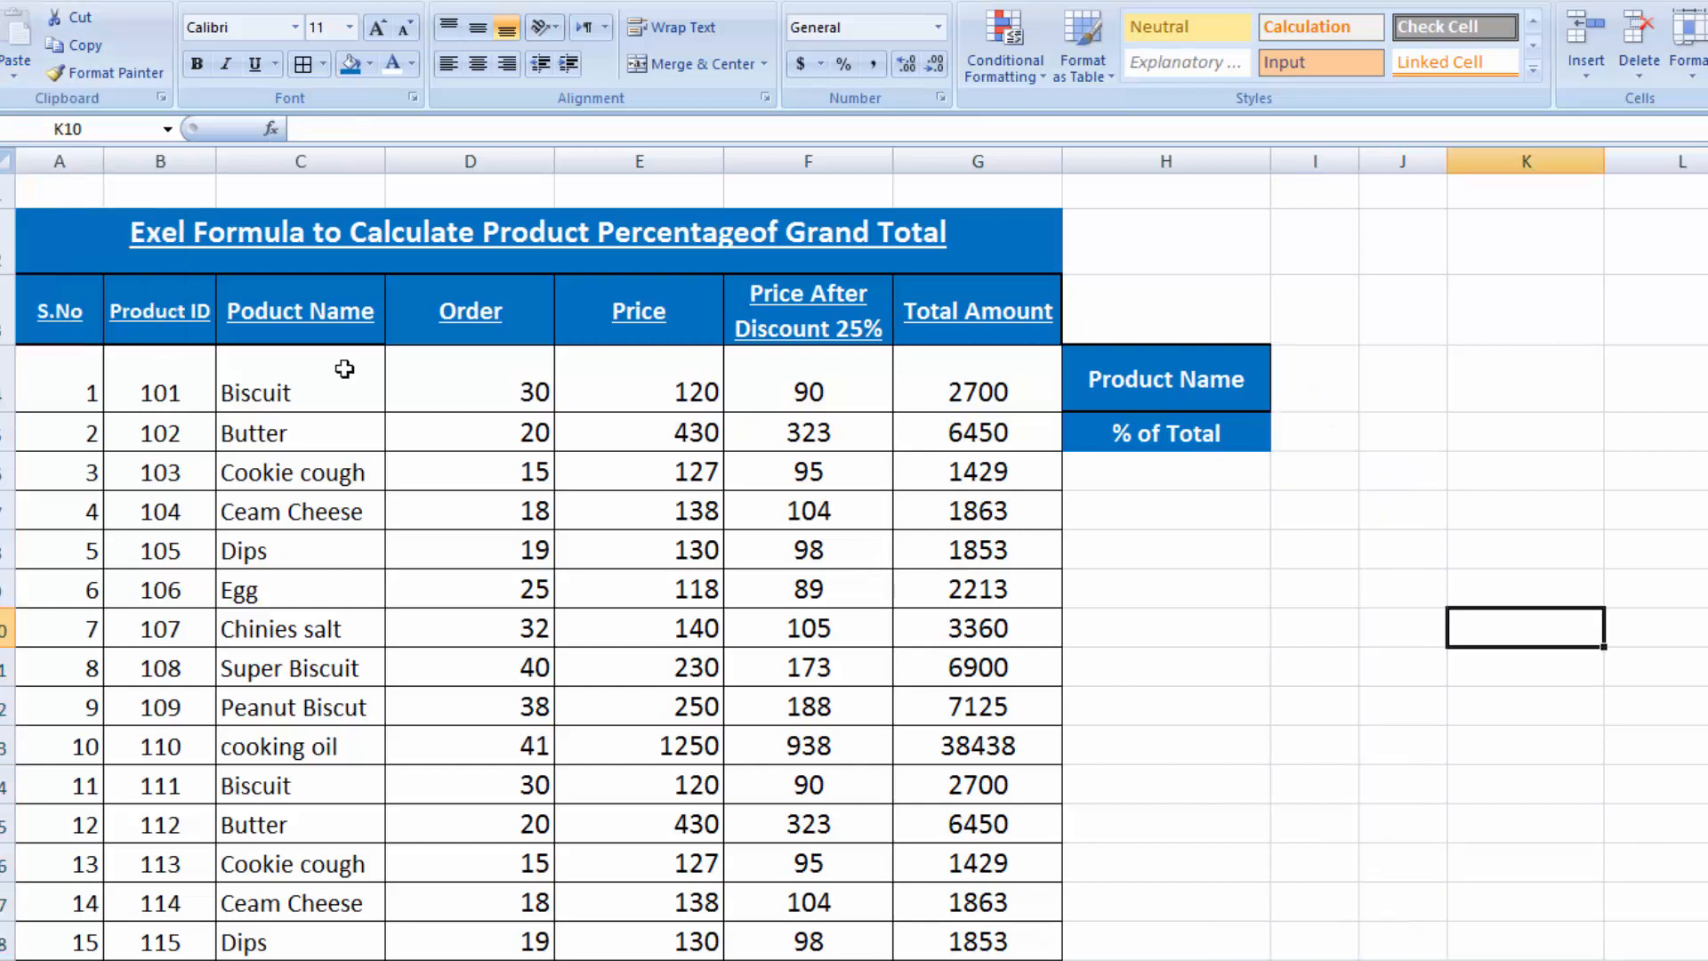
# Copy the product names in C4:C23 and paste them transposed into the Product Name row starting at cell I4
pyautogui.moveTo(319, 369); pyautogui.dragTo(307, 633)
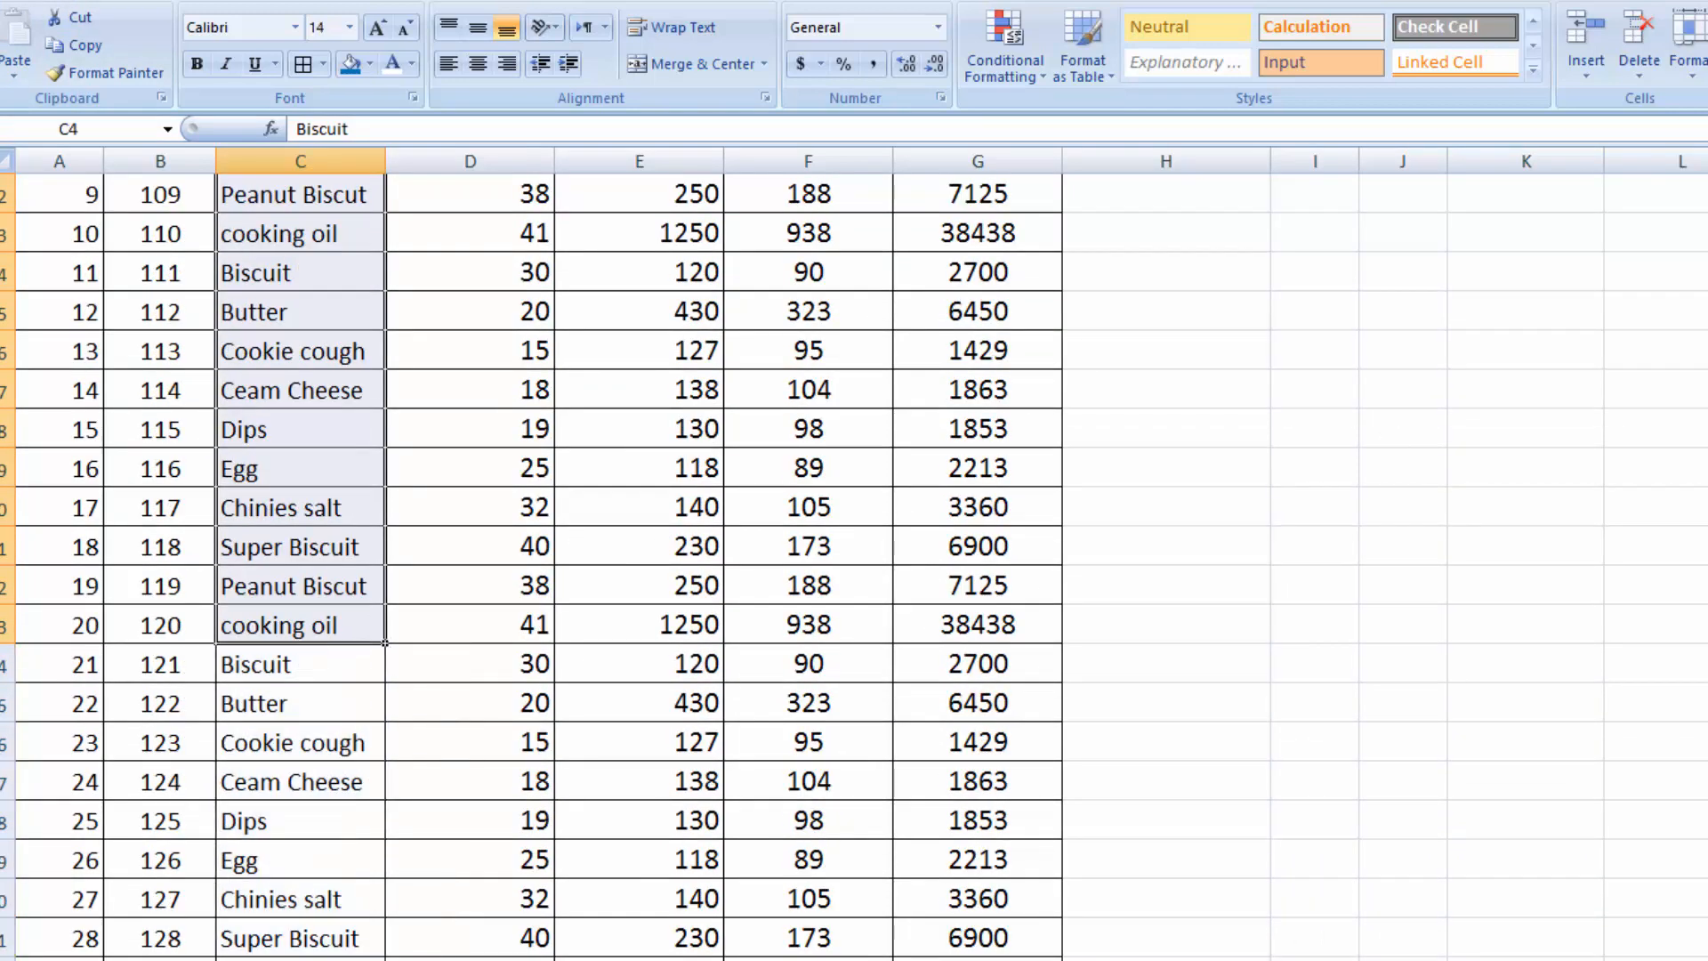
pyautogui.scroll(4, 854, 533)
pyautogui.hotkey('ctrl', 'c')
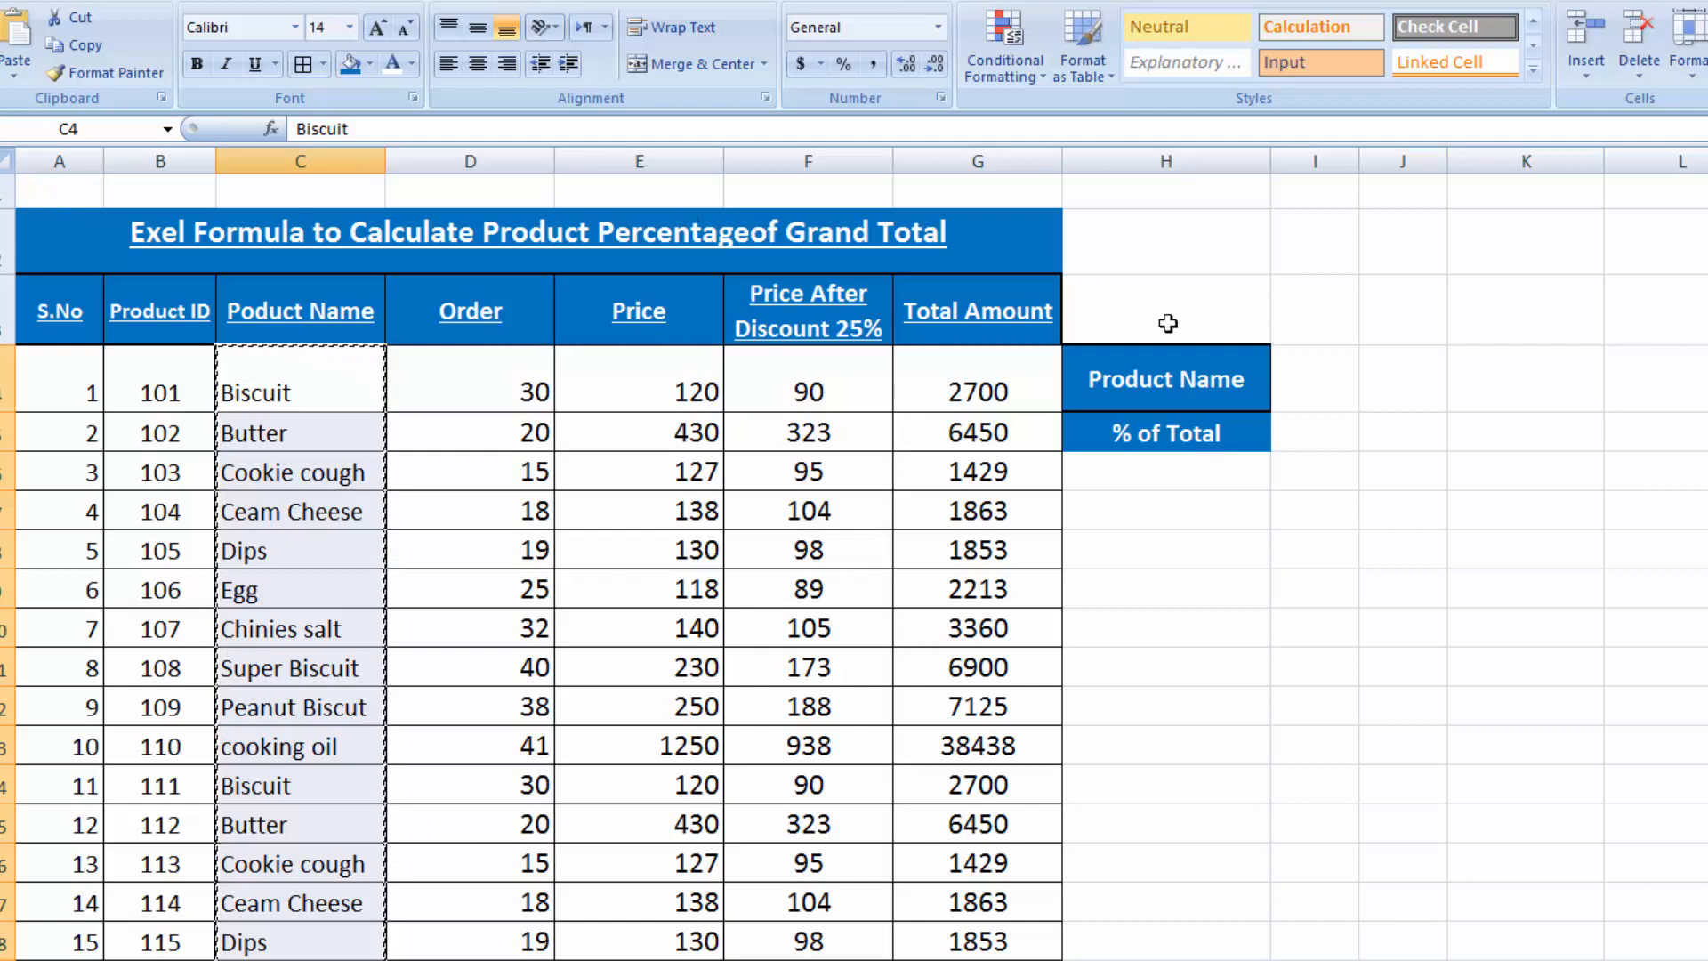
pyautogui.click(1314, 388)
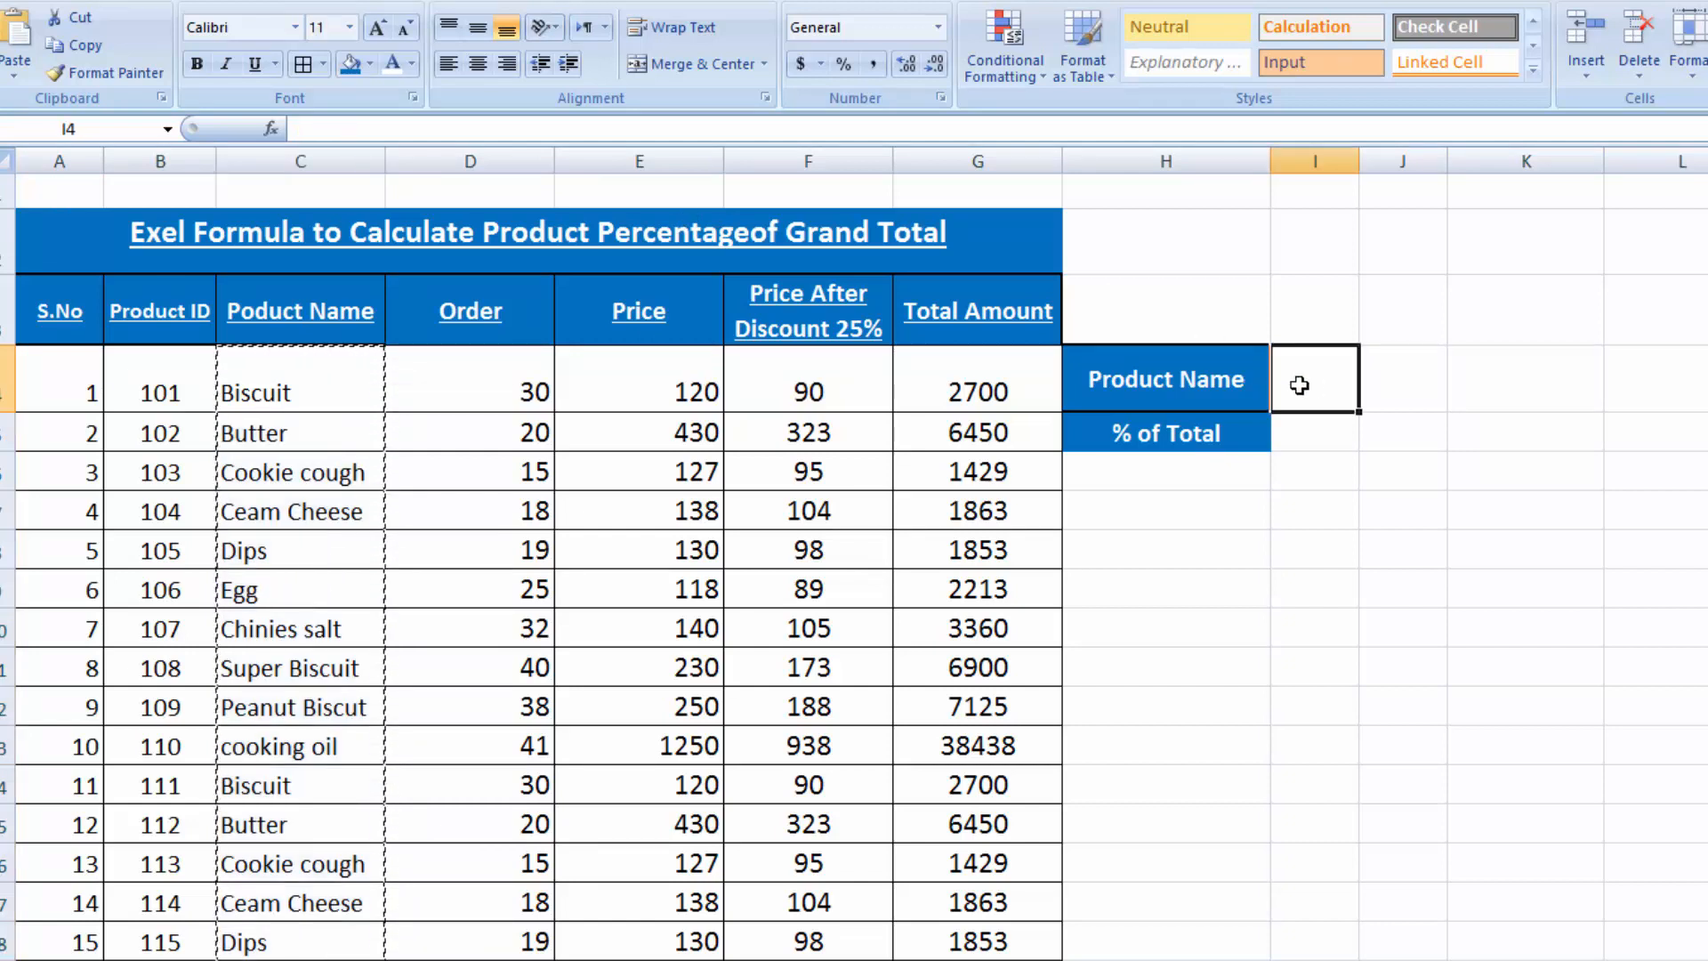
pyautogui.click(14, 78)
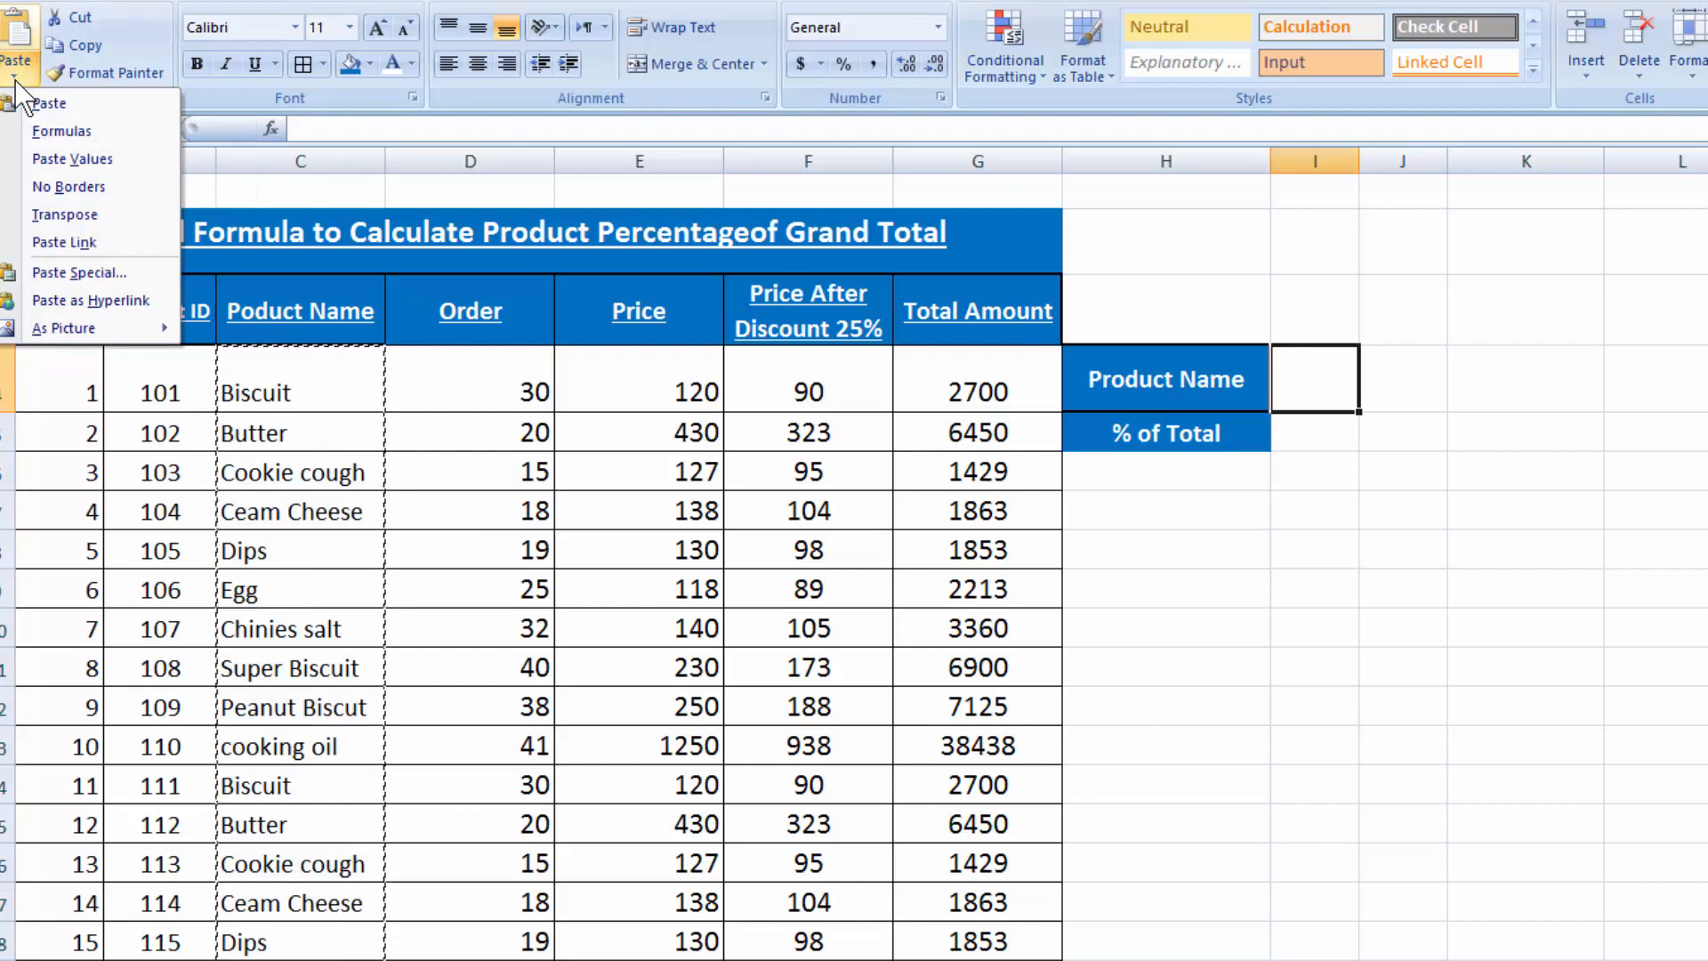
pyautogui.click(53, 215)
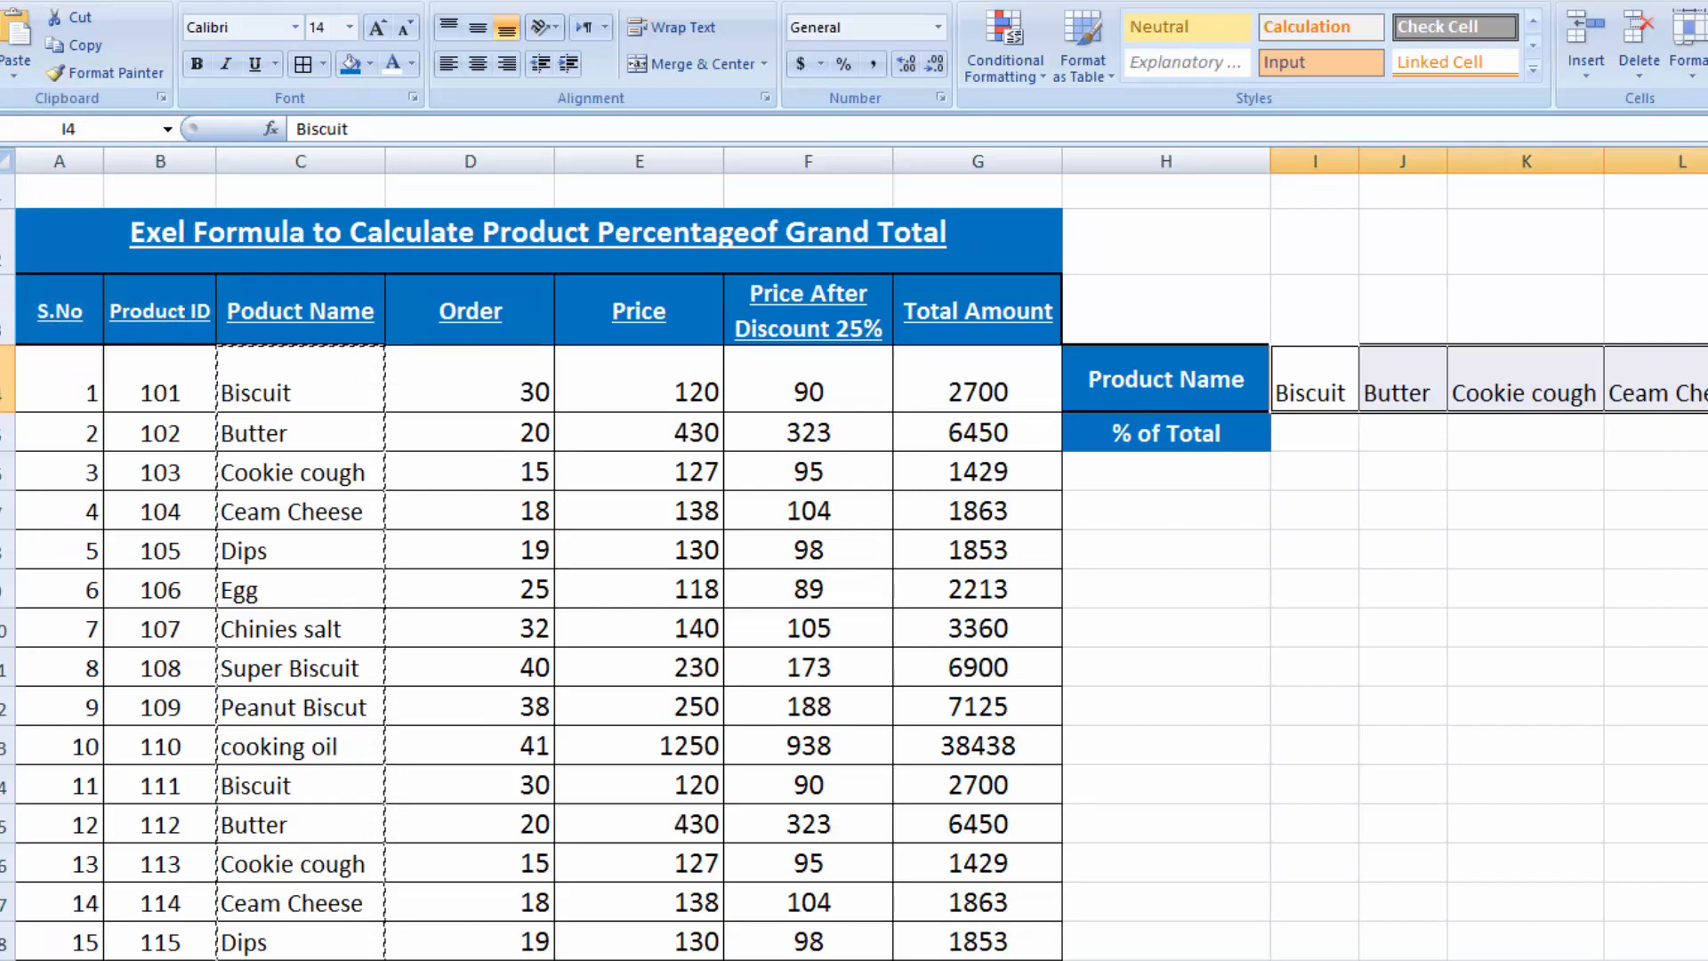
pyautogui.moveTo(1388, 959); pyautogui.dragTo(1424, 959)
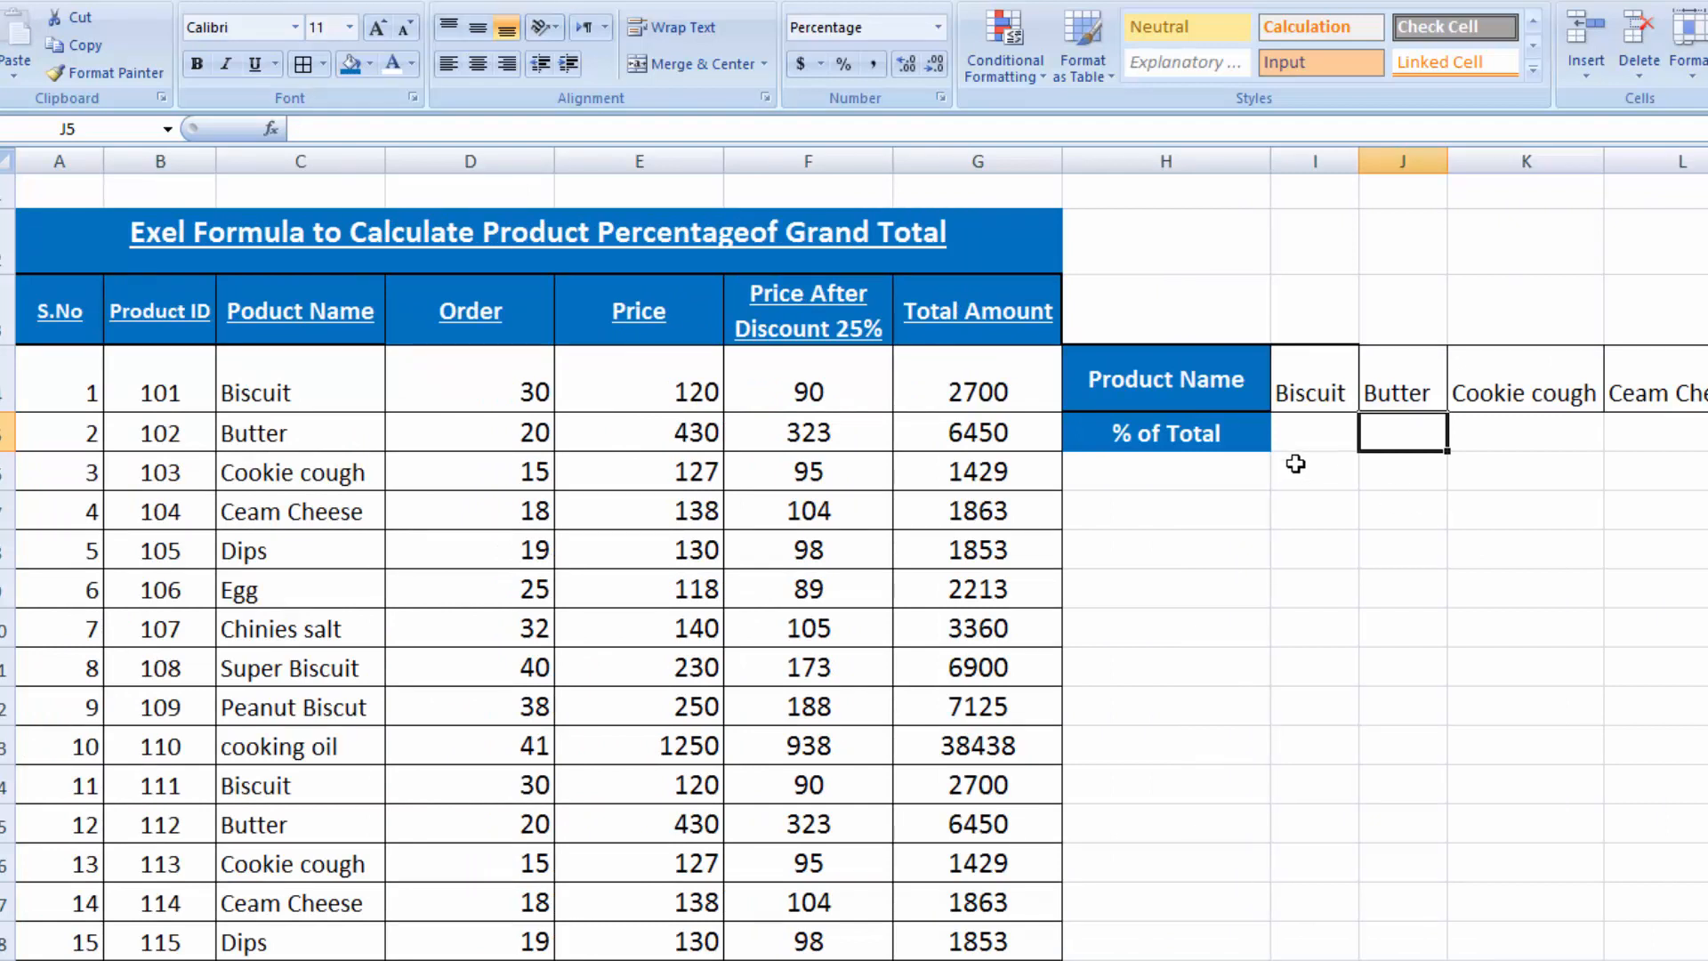
pyautogui.click(1302, 445)
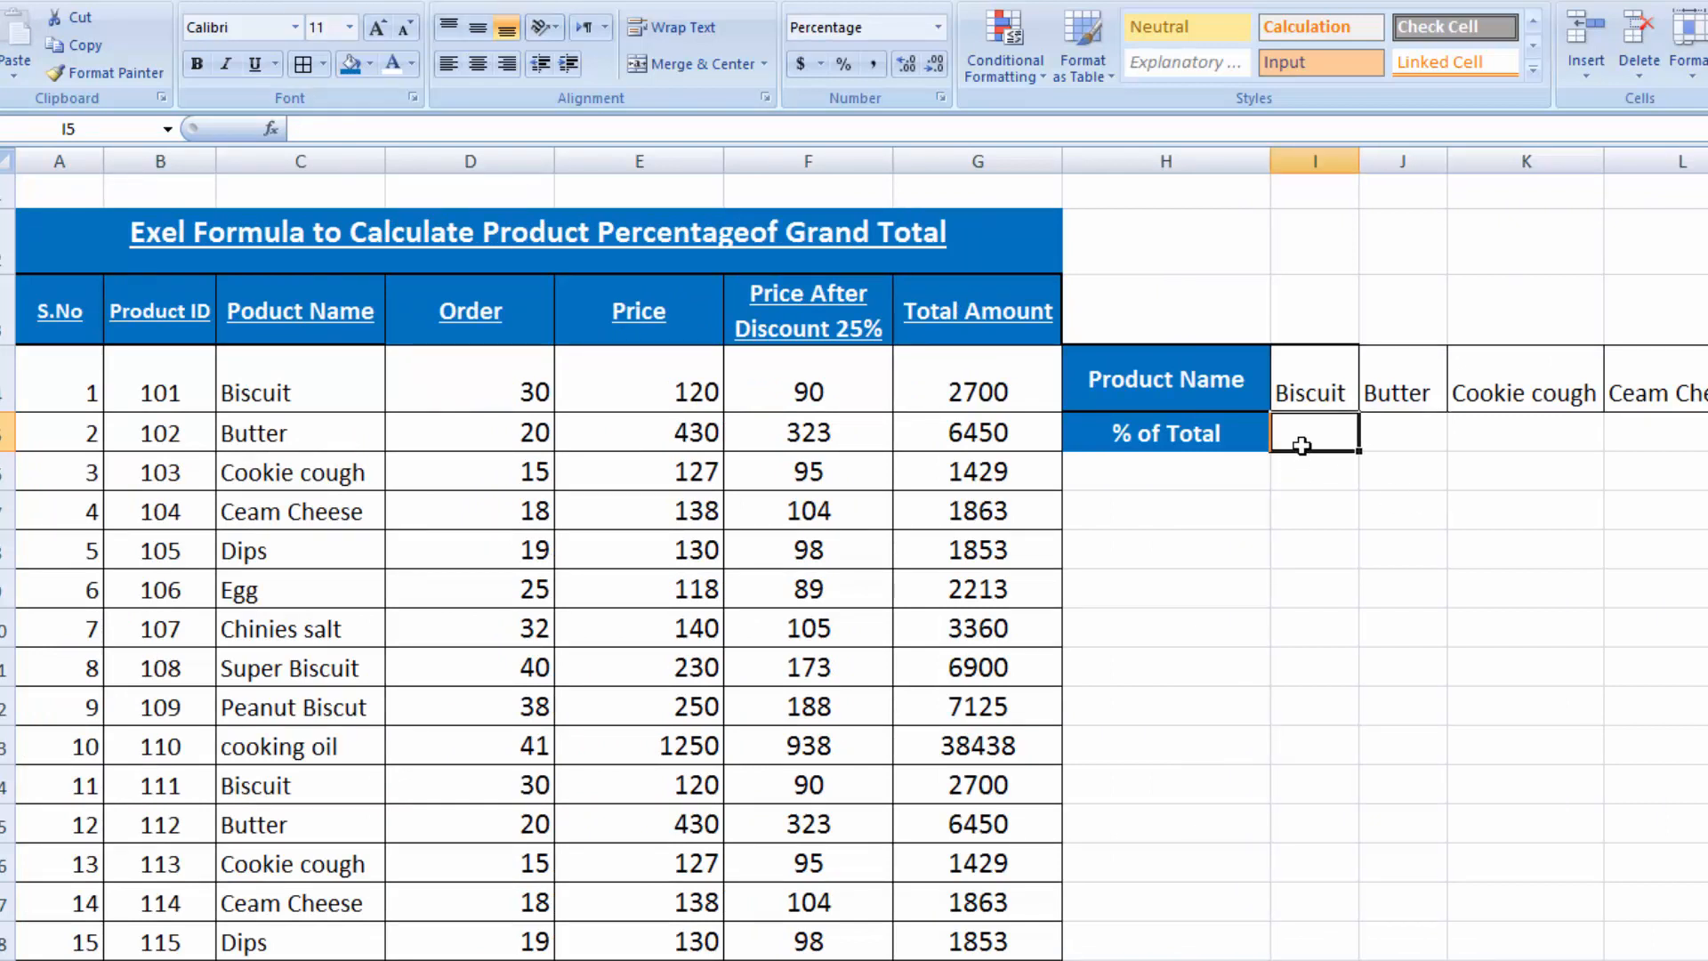
pyautogui.write('=')
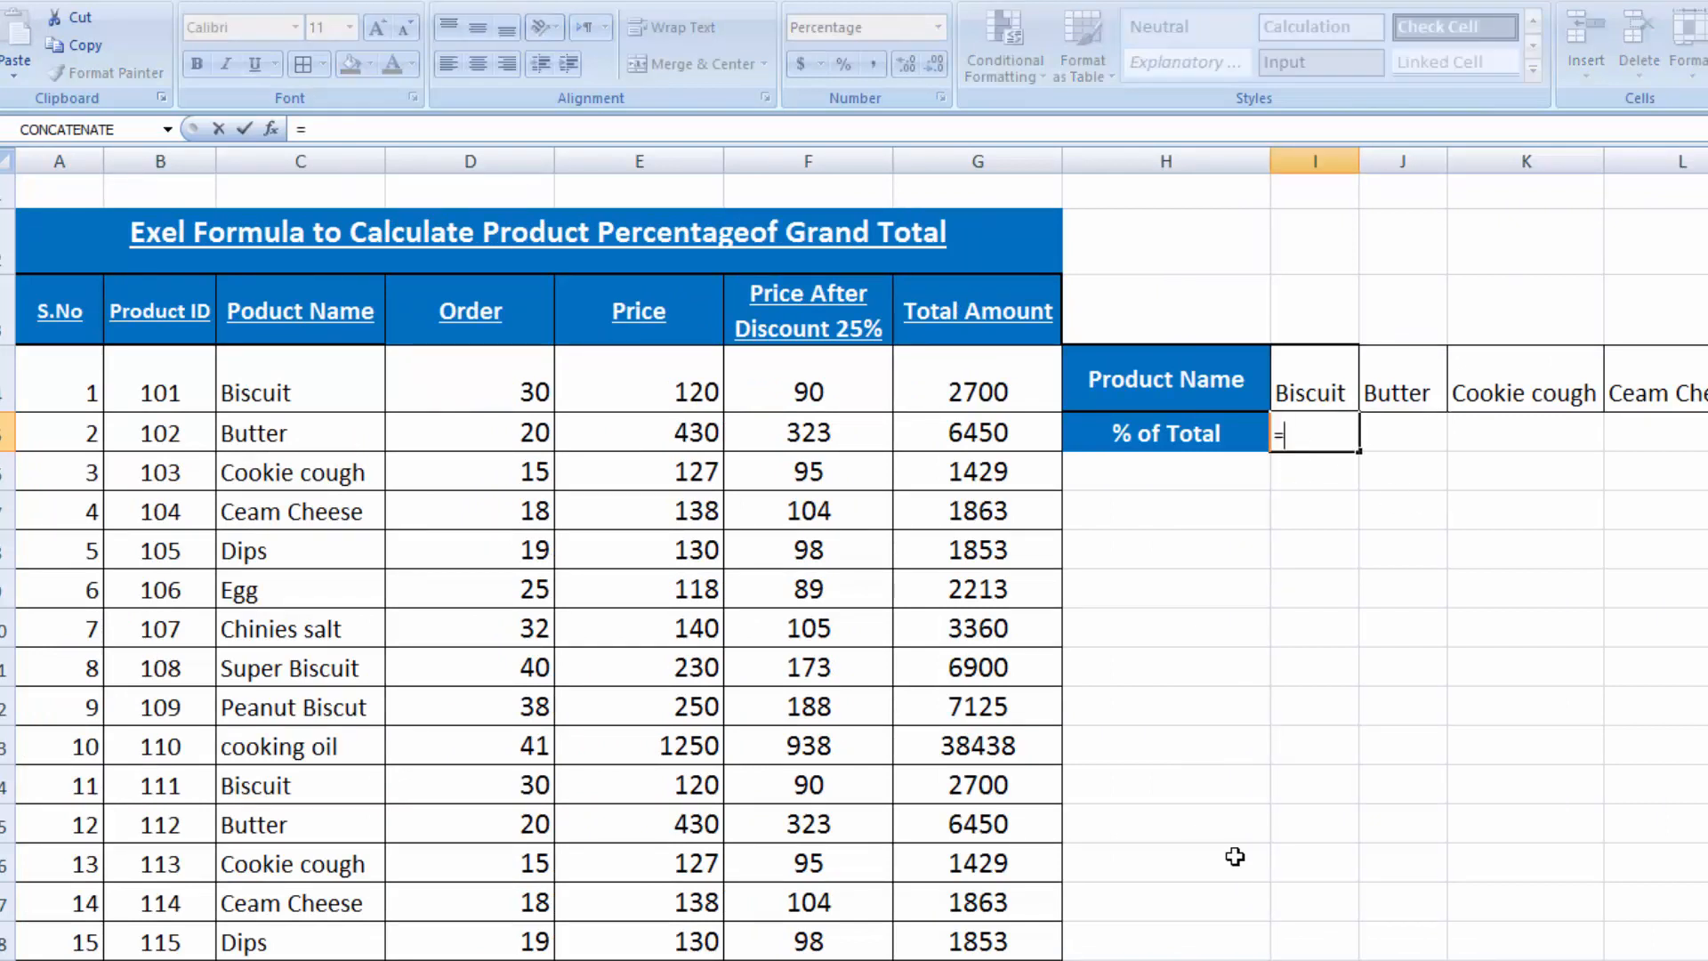
pyautogui.press('BackSpace')
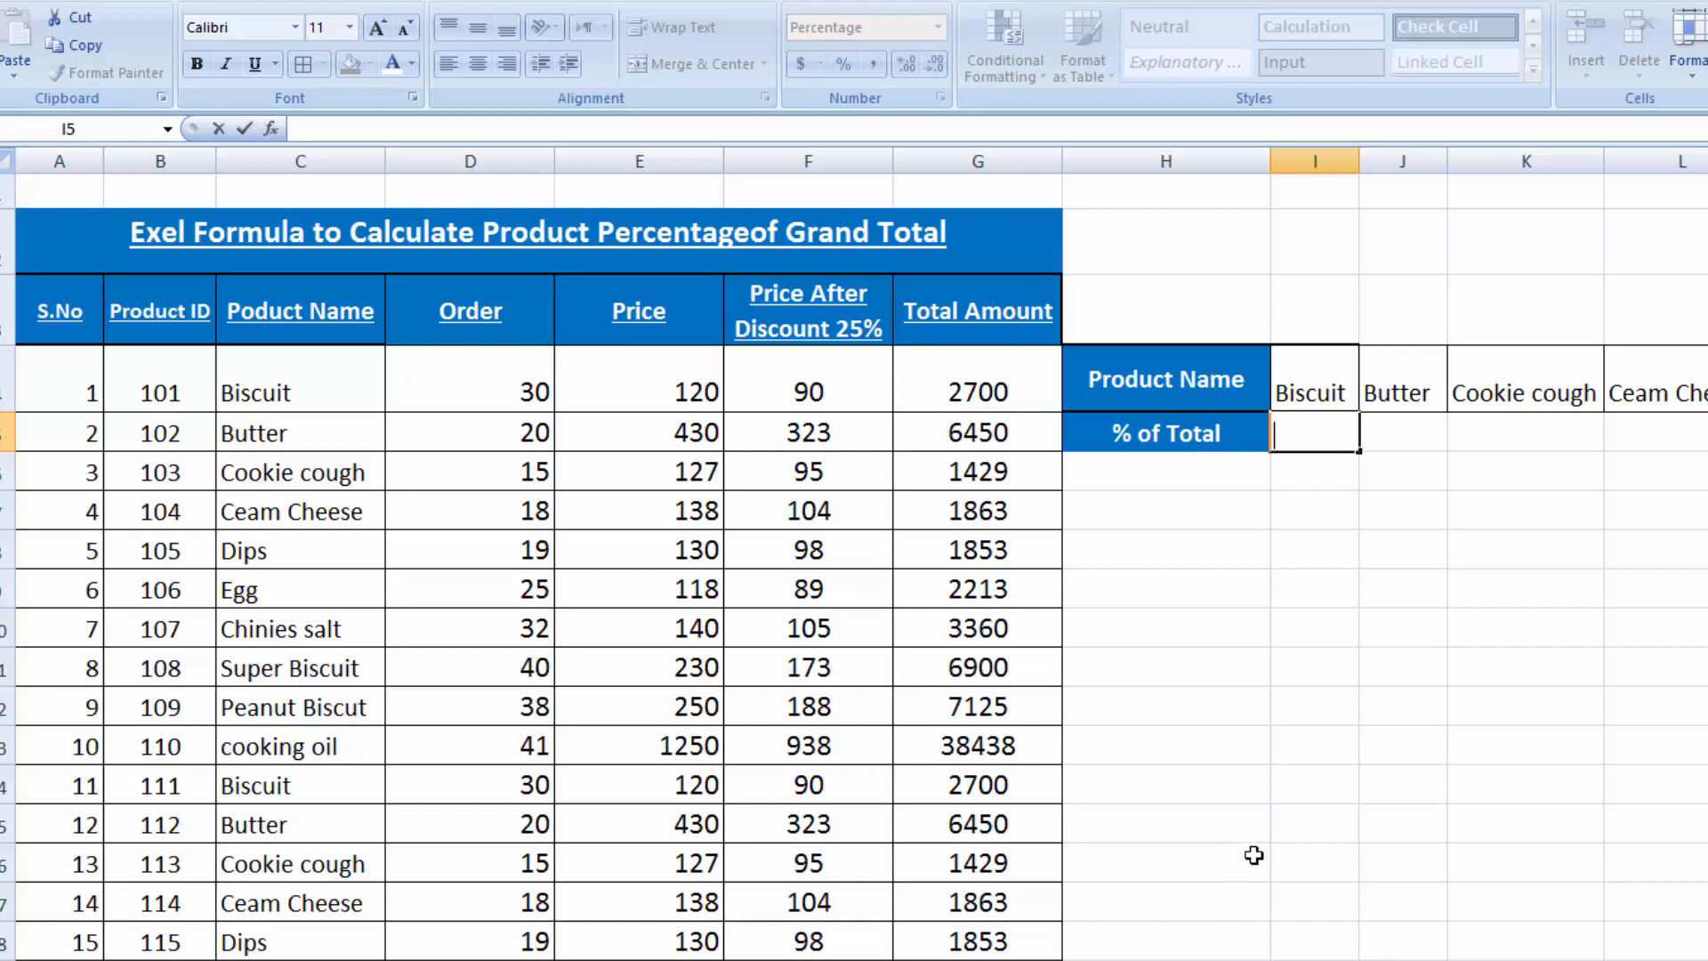
pyautogui.click(1251, 856)
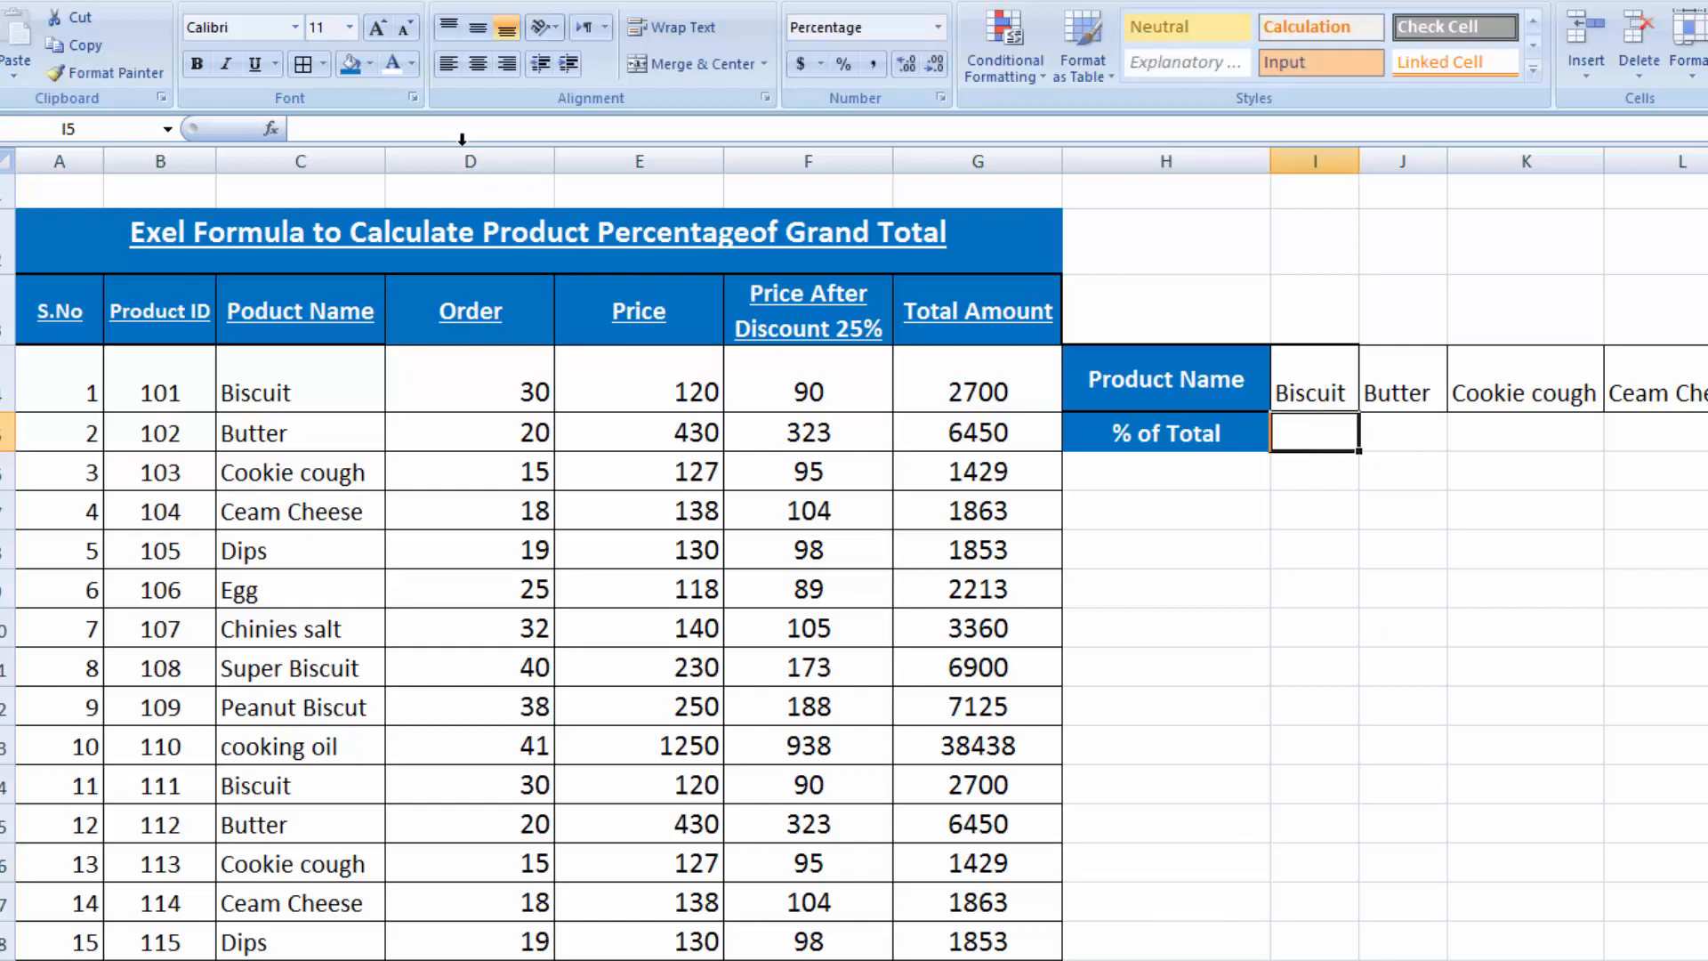
# Increase the font size of cell I5 to 20
pyautogui.click(378, 30)
pyautogui.click(378, 29)
pyautogui.click(378, 29)
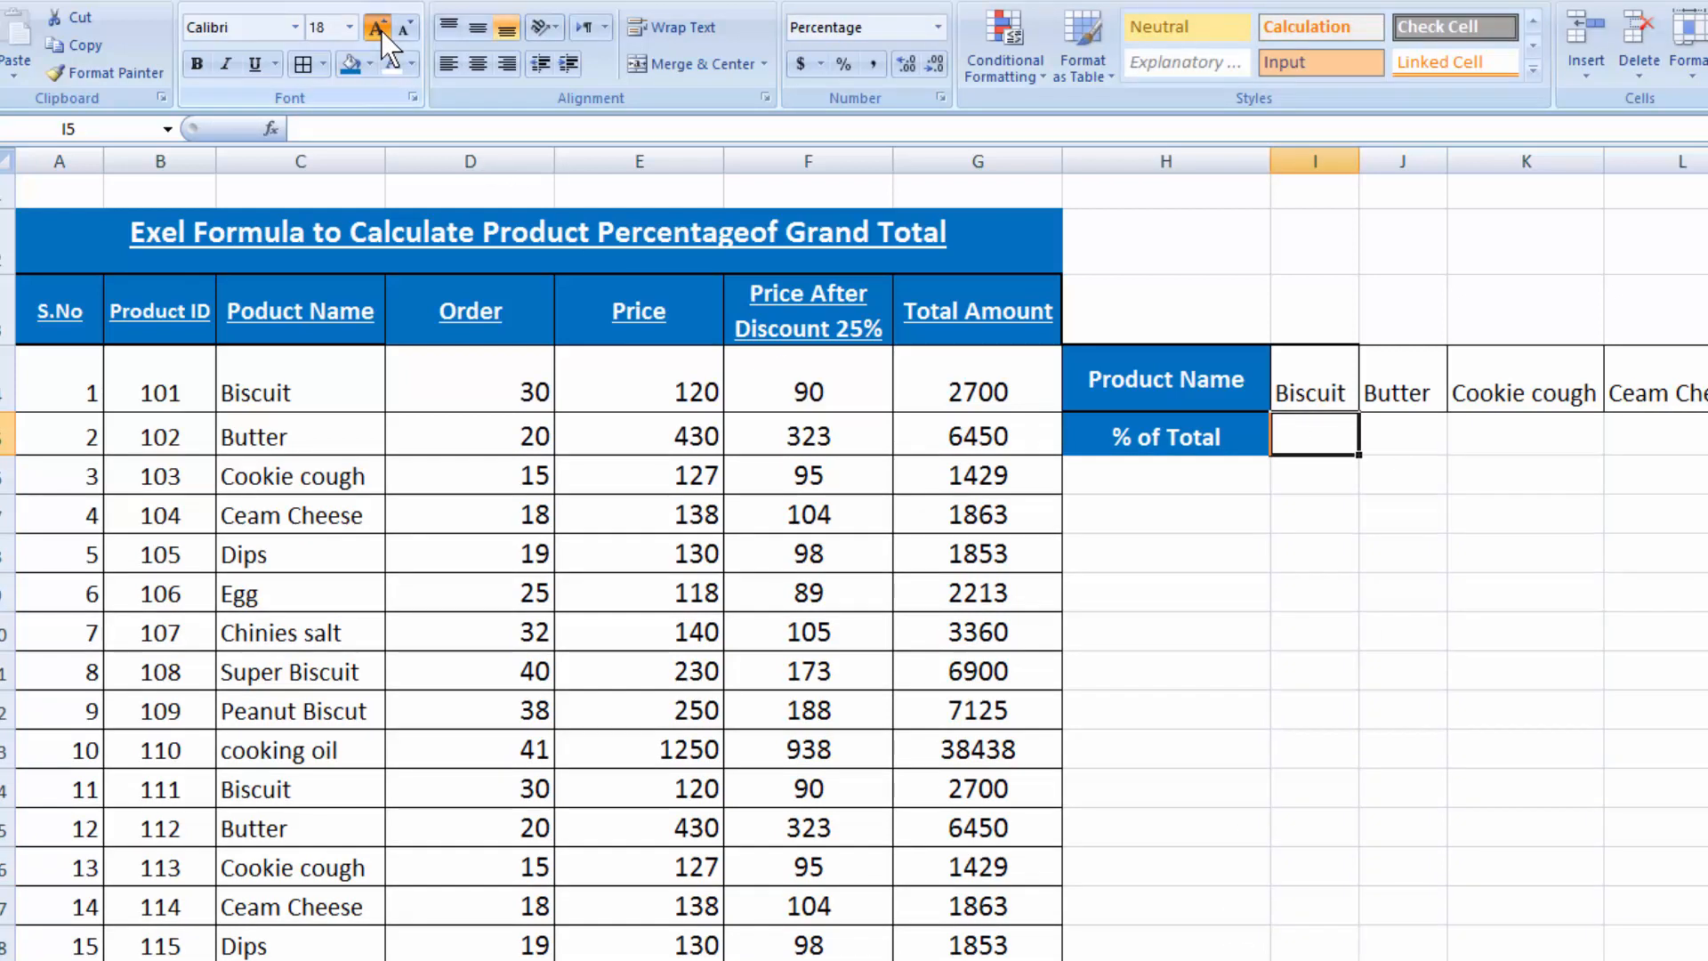
pyautogui.click(378, 29)
pyautogui.click(379, 29)
# Start a SUMIF formula in cell I5 with the product names $C$4:$C$33 as its absolute criteria range
pyautogui.write('=')
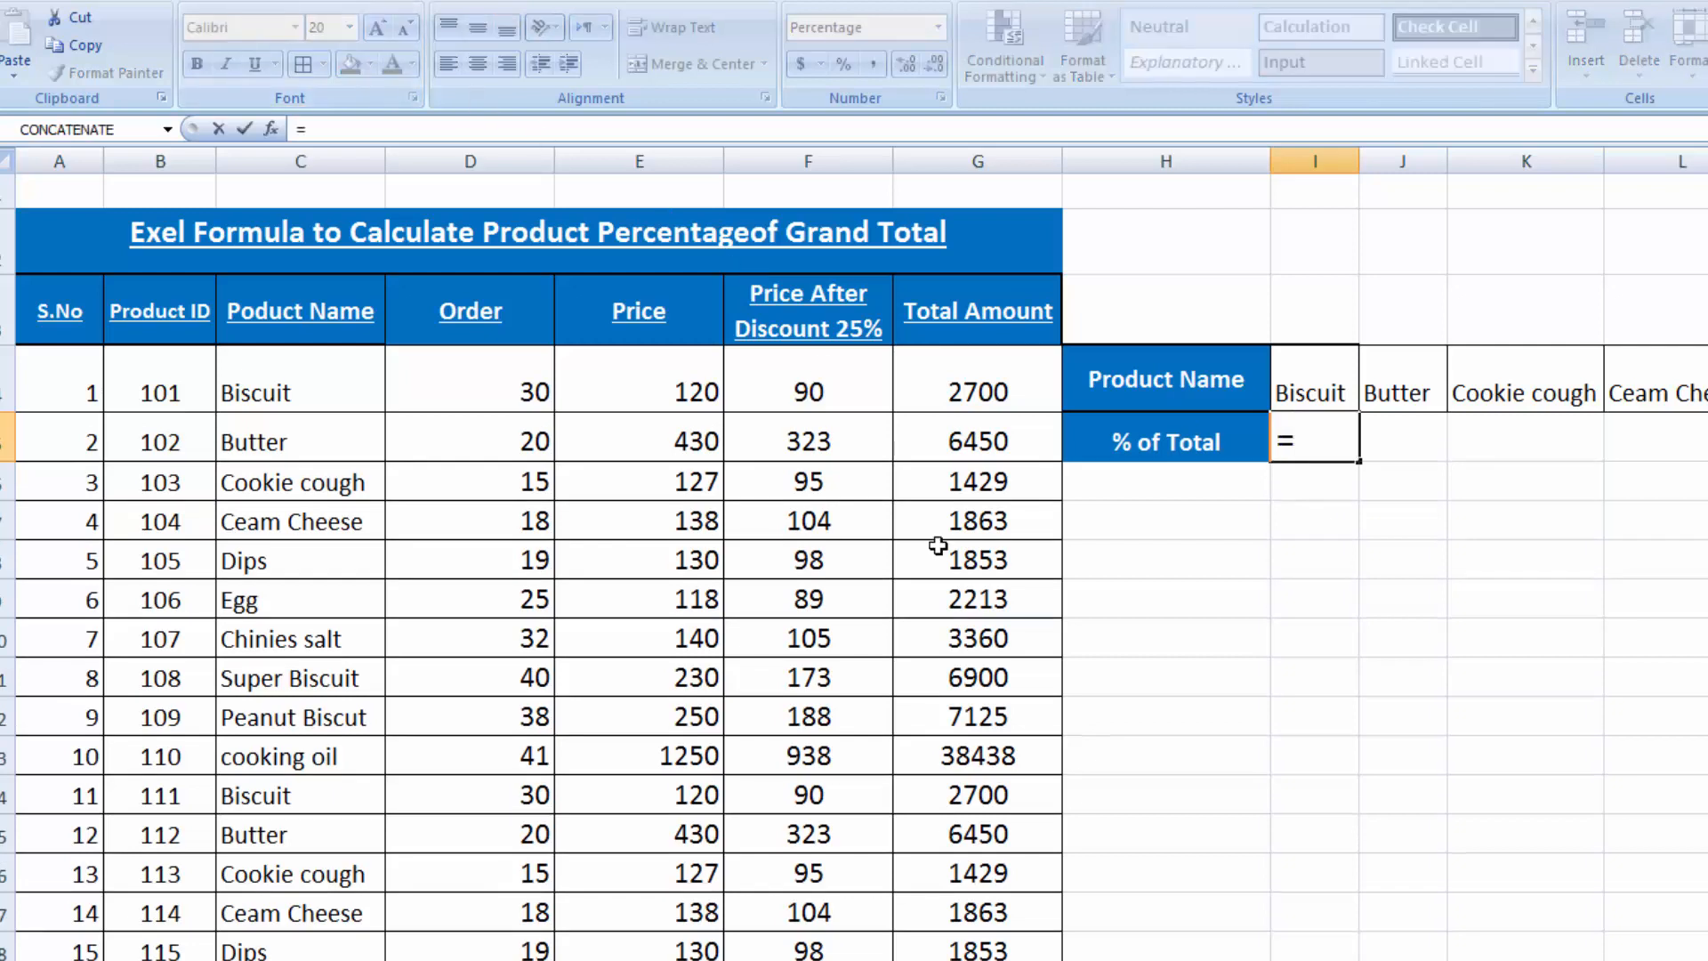
pyautogui.write('sumif(')
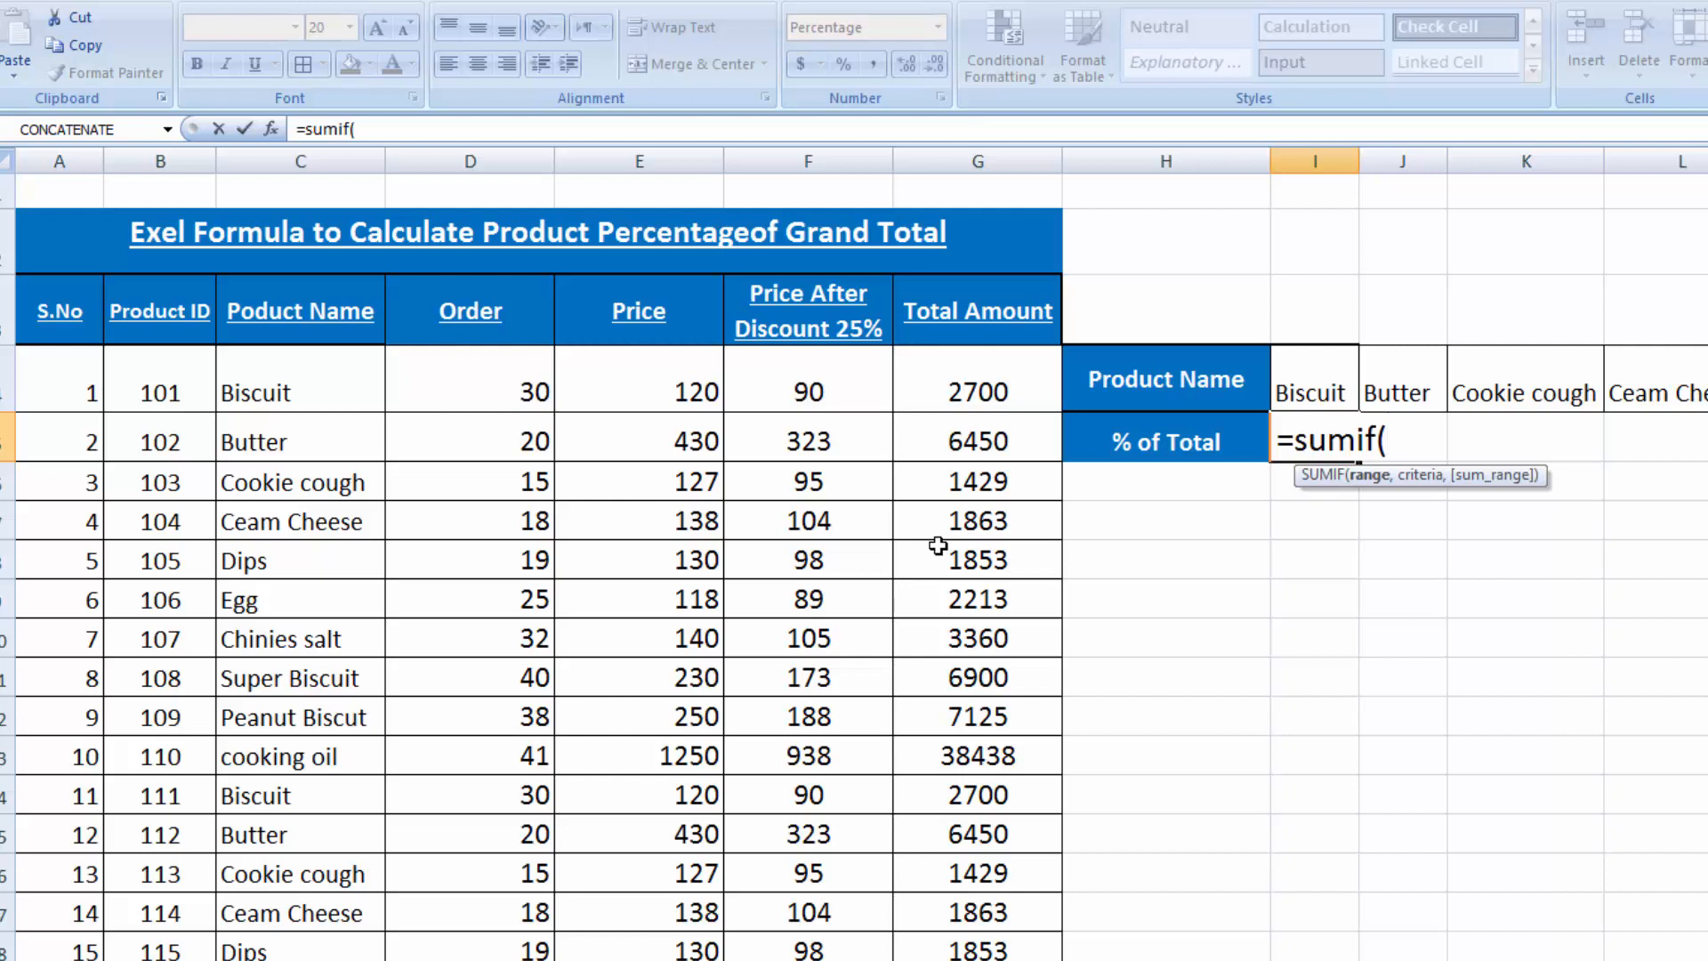
pyautogui.click(260, 380)
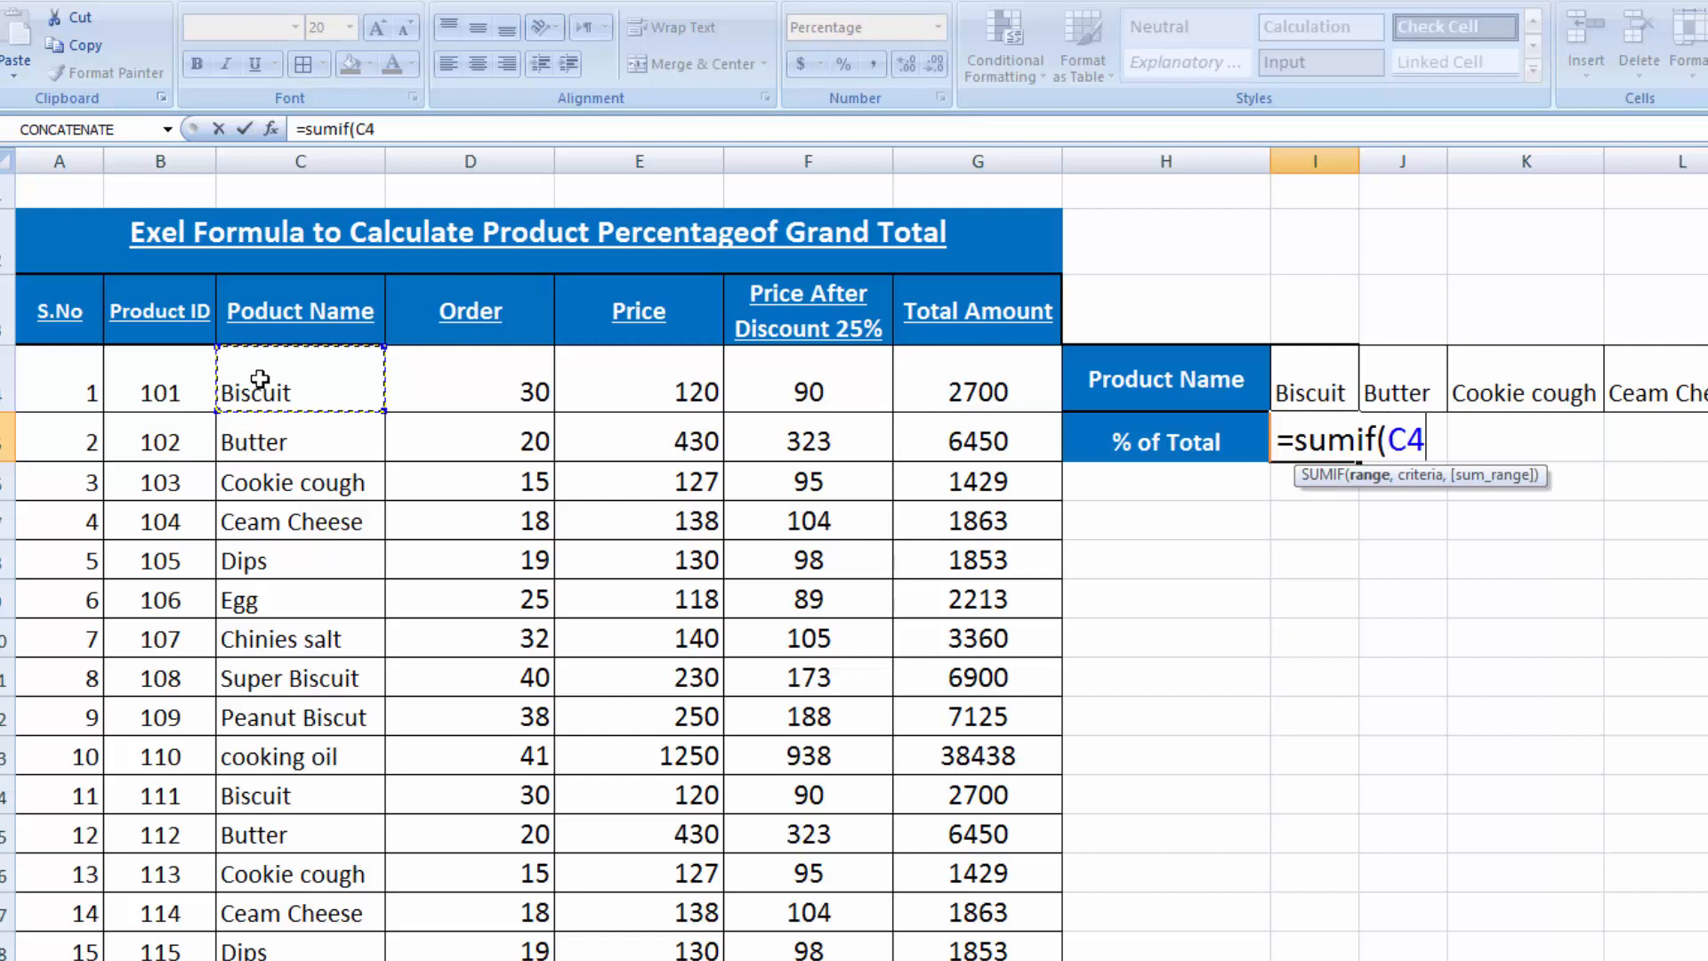
pyautogui.hotkey('shift', 'Down')
pyautogui.hotkey('shift', 'Down')
pyautogui.hotkey('shift', 'Down')
pyautogui.hotkey('shift', 'Down')
pyautogui.hotkey('shift', 'Down')
pyautogui.hotkey('shift', 'Down')
pyautogui.hotkey('shift', 'Down')
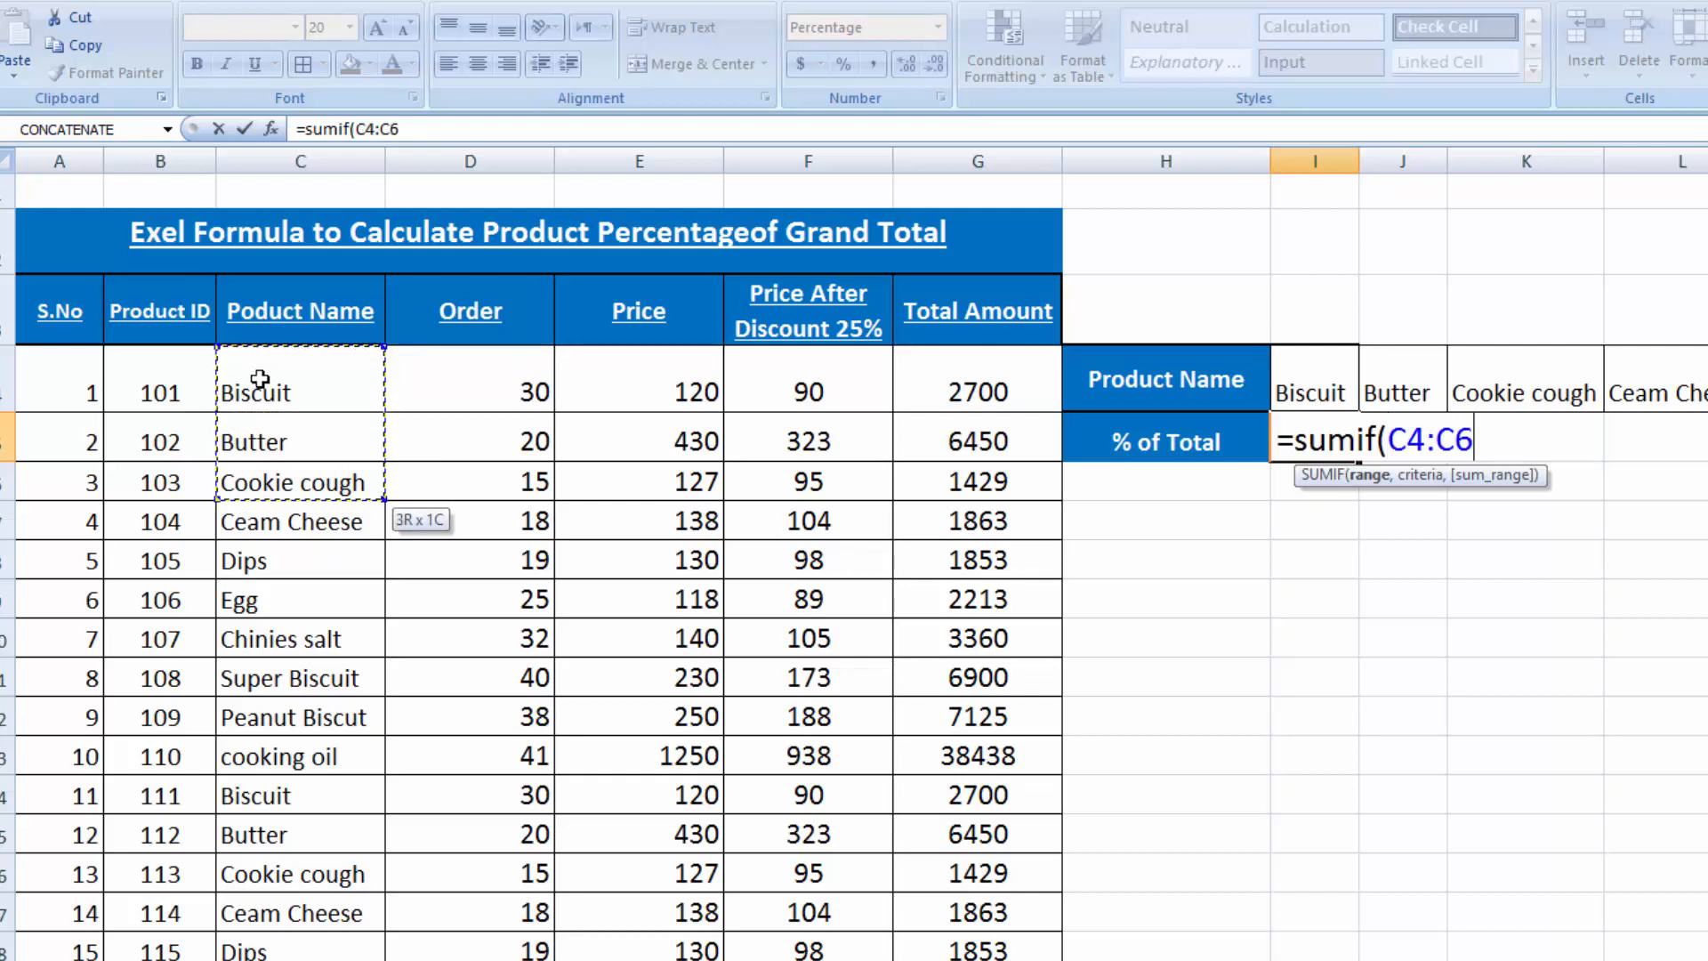
pyautogui.hotkey('shift', 'Down')
pyautogui.hotkey('shift', 'Down')
pyautogui.hotkey('shift', 'Down')
pyautogui.hotkey('shift', 'Down')
pyautogui.hotkey('shift', 'Down')
pyautogui.hotkey('shift', 'Down')
pyautogui.hotkey('shift', 'Down')
pyautogui.hotkey('shift', 'Down')
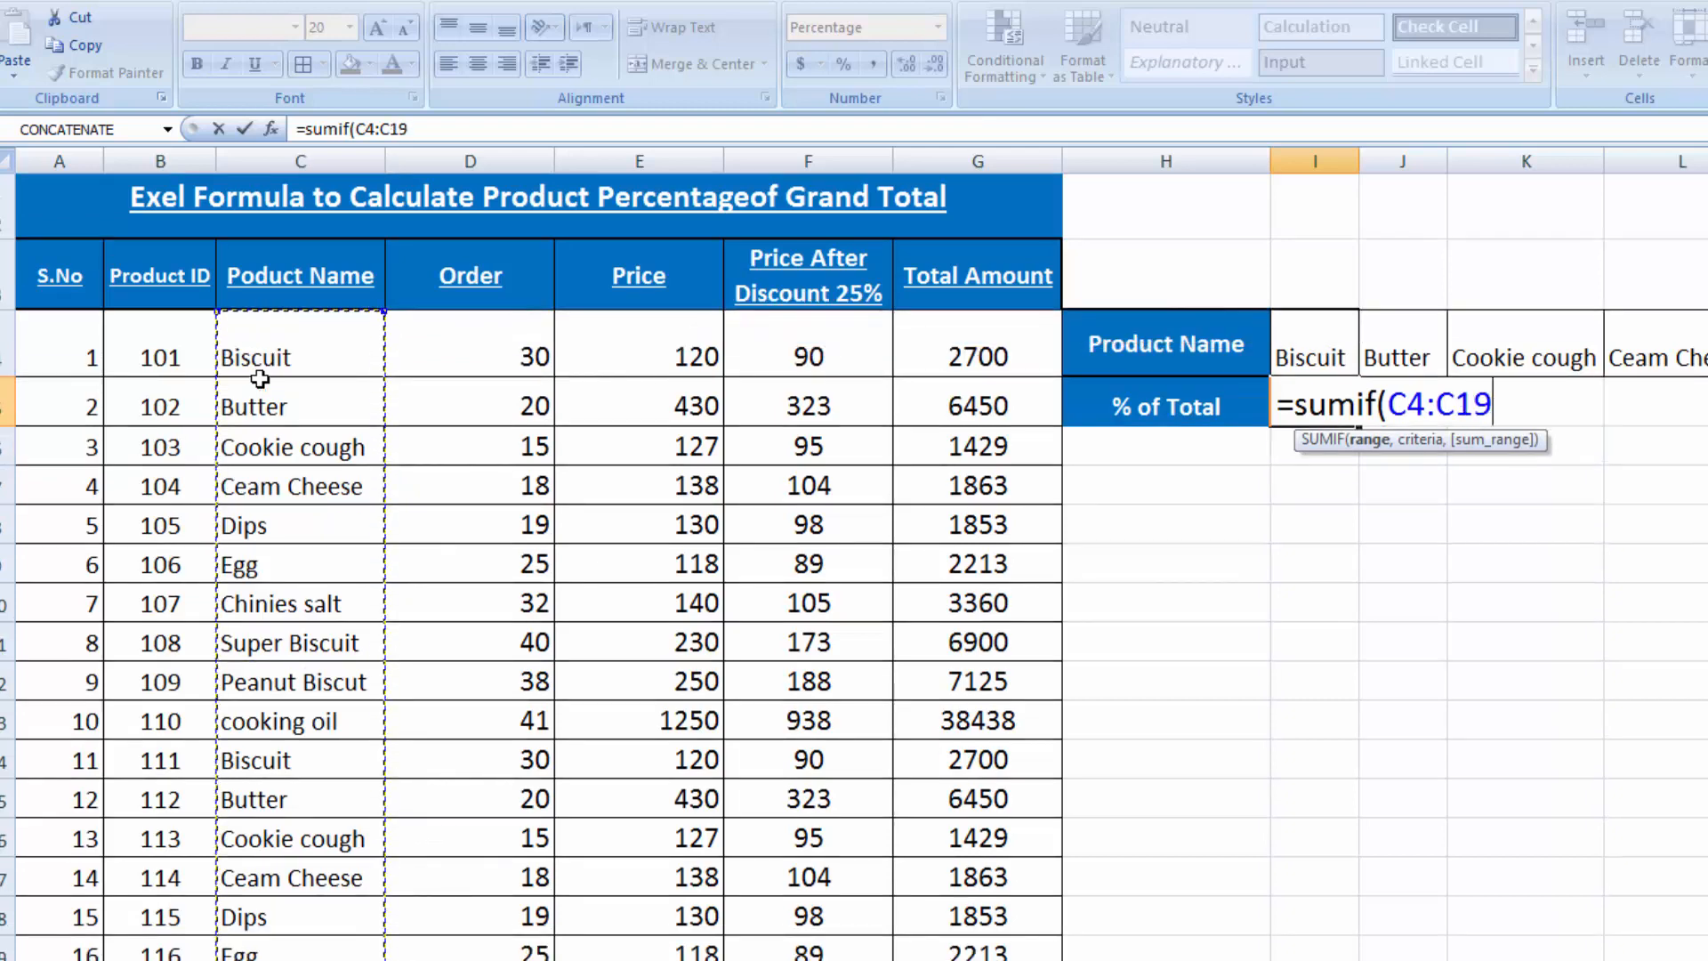
pyautogui.hotkey('shift', 'Down')
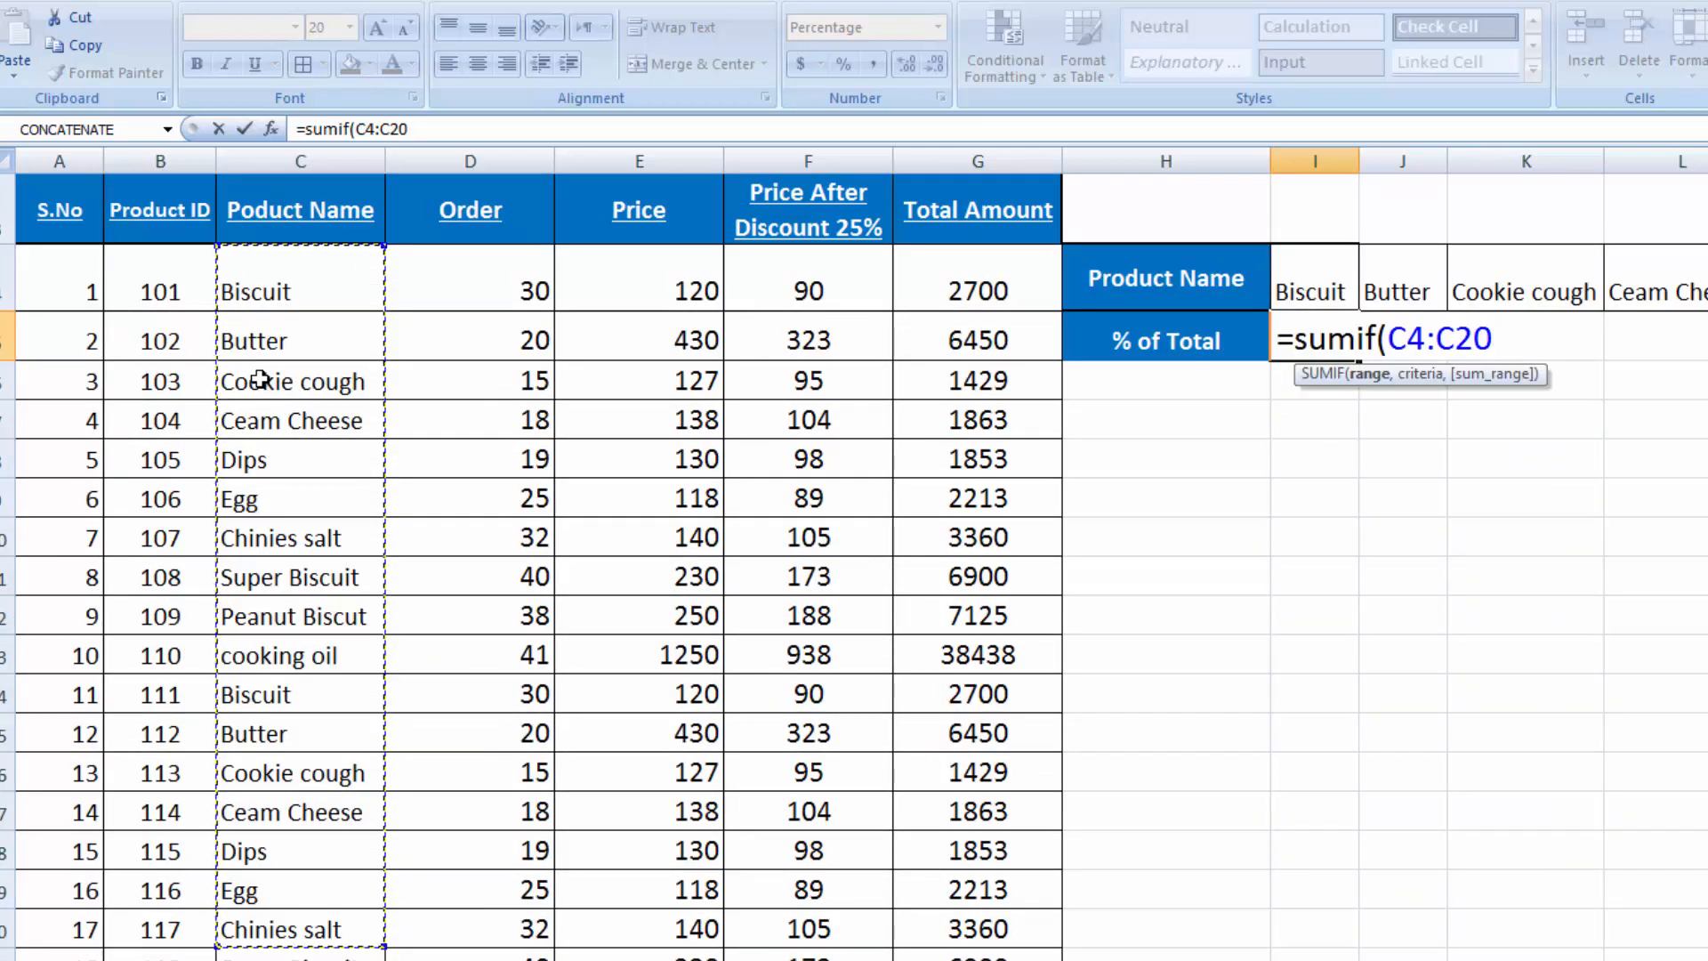
pyautogui.hotkey('shift', 'Down')
pyautogui.hotkey('shift', 'Down')
pyautogui.hotkey('shift', 'Down')
pyautogui.hotkey('shift', 'Down')
pyautogui.hotkey('shift', 'Down')
pyautogui.hotkey('shift', 'Down')
pyautogui.hotkey('shift', 'Down')
pyautogui.hotkey('shift', 'Down')
pyautogui.hotkey('shift', 'Down')
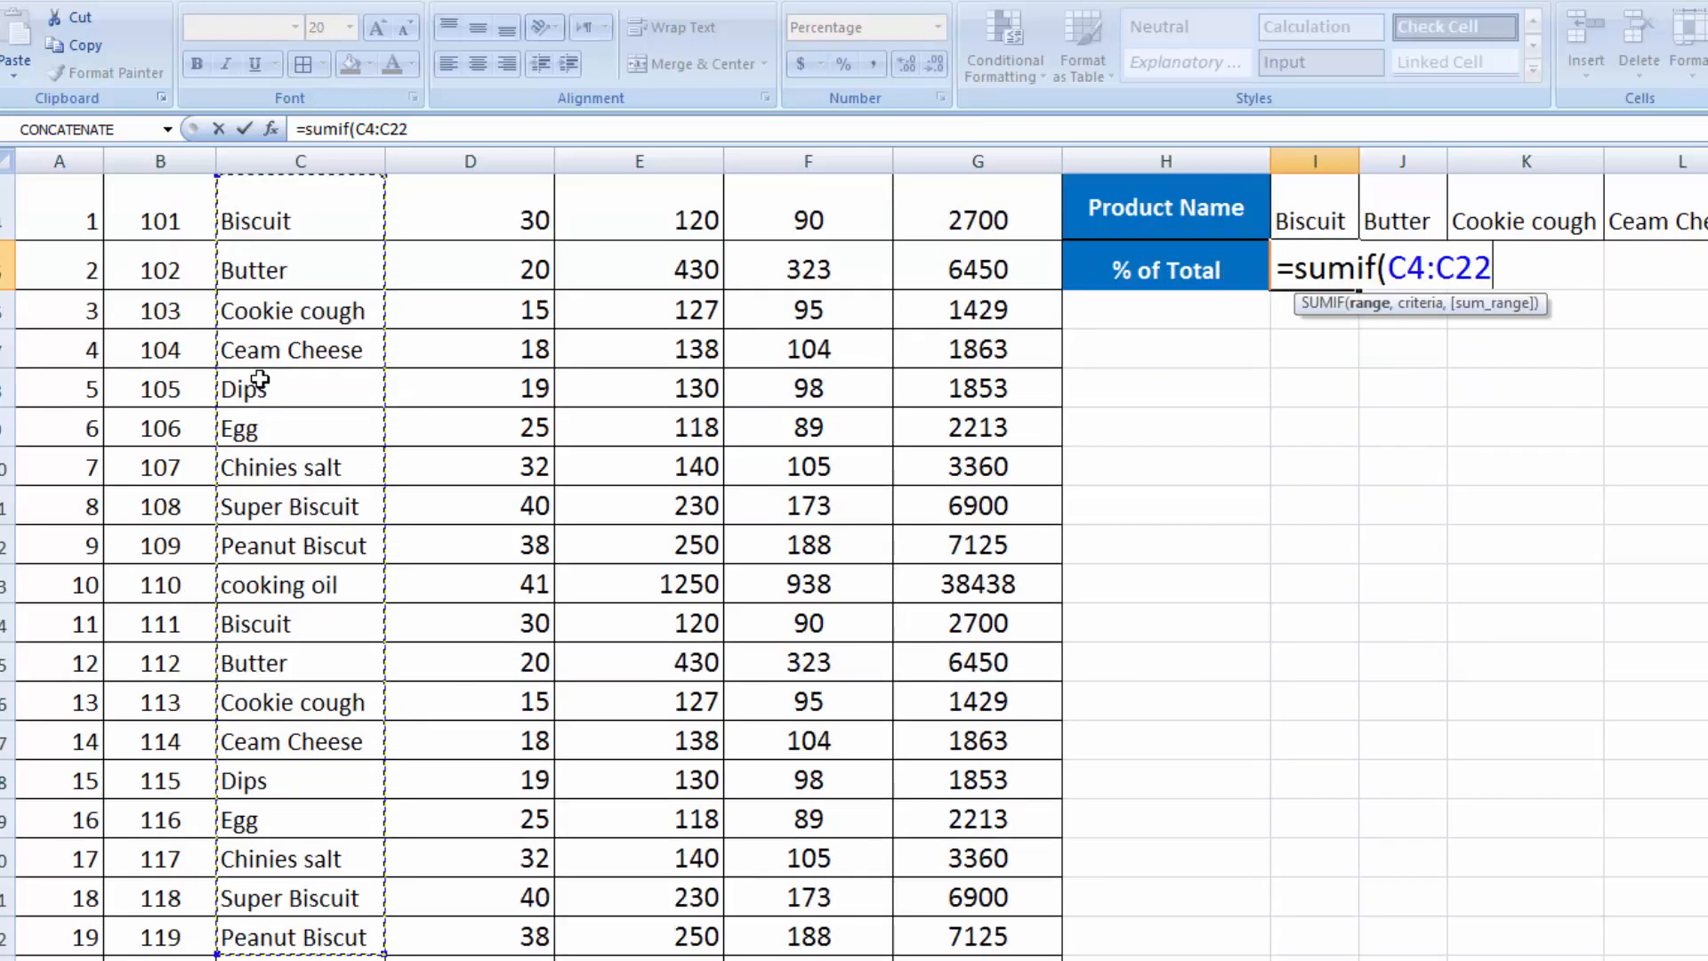
pyautogui.hotkey('shift', 'Down')
pyautogui.hotkey('shift', 'Down')
pyautogui.hotkey('shift', 'Down')
pyautogui.hotkey('shift', 'Down')
pyautogui.hotkey('shift', 'Down')
pyautogui.hotkey('shift', 'Down')
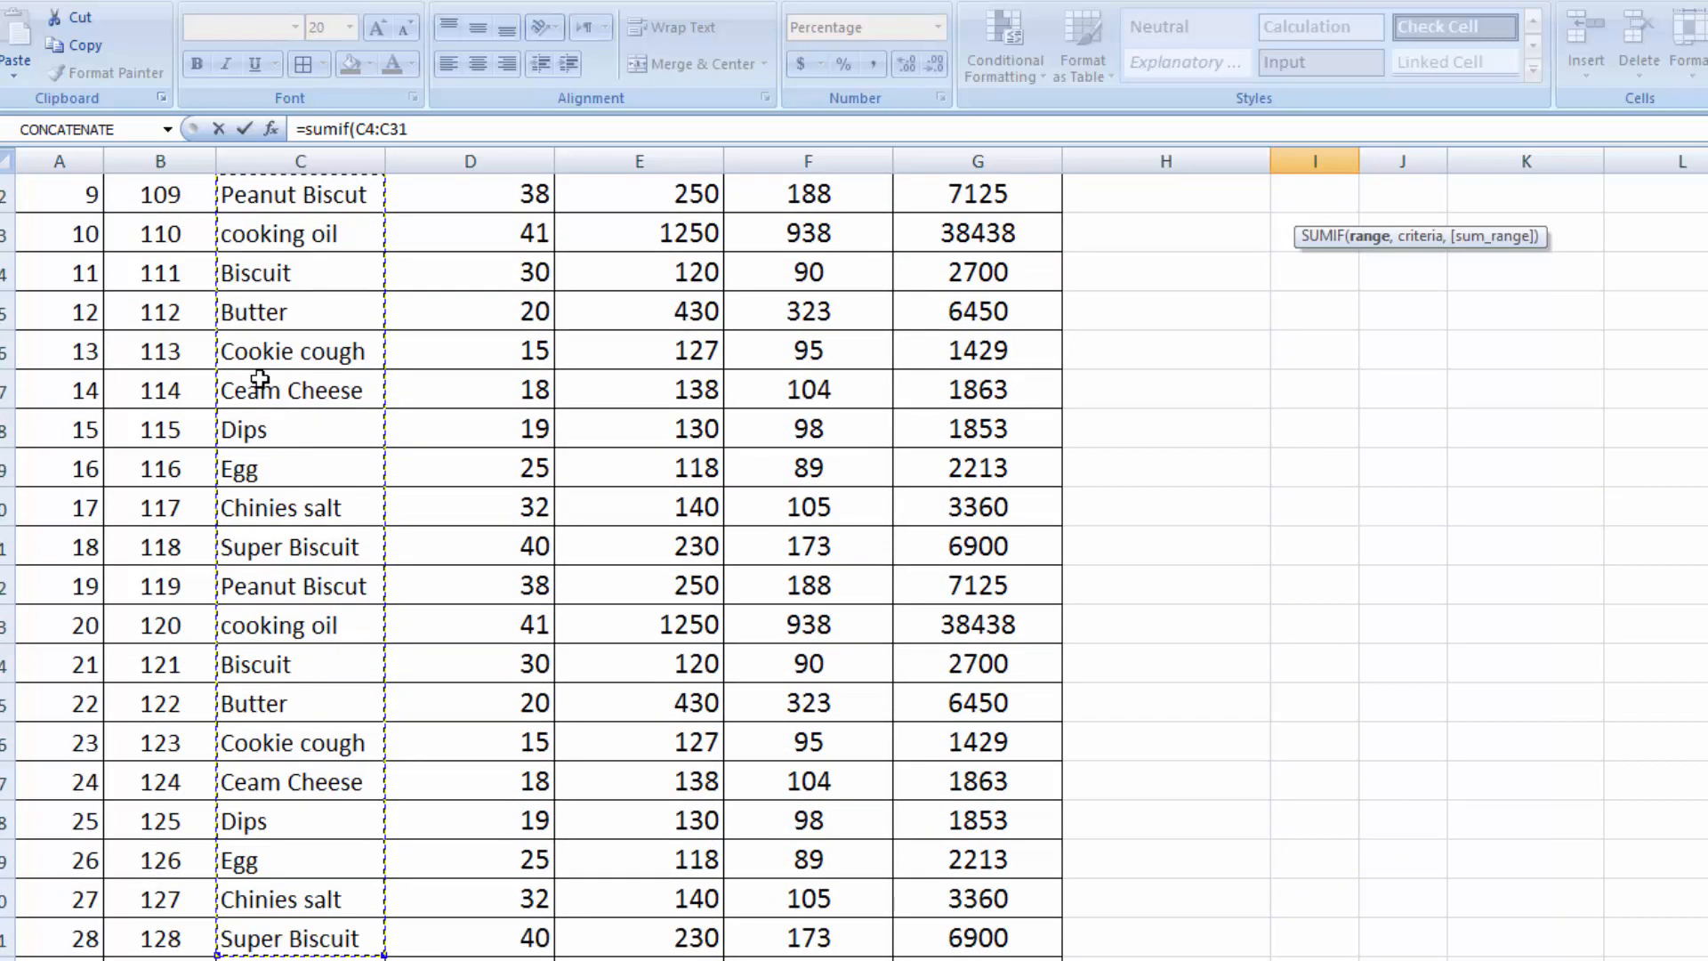
pyautogui.hotkey('shift', 'Up')
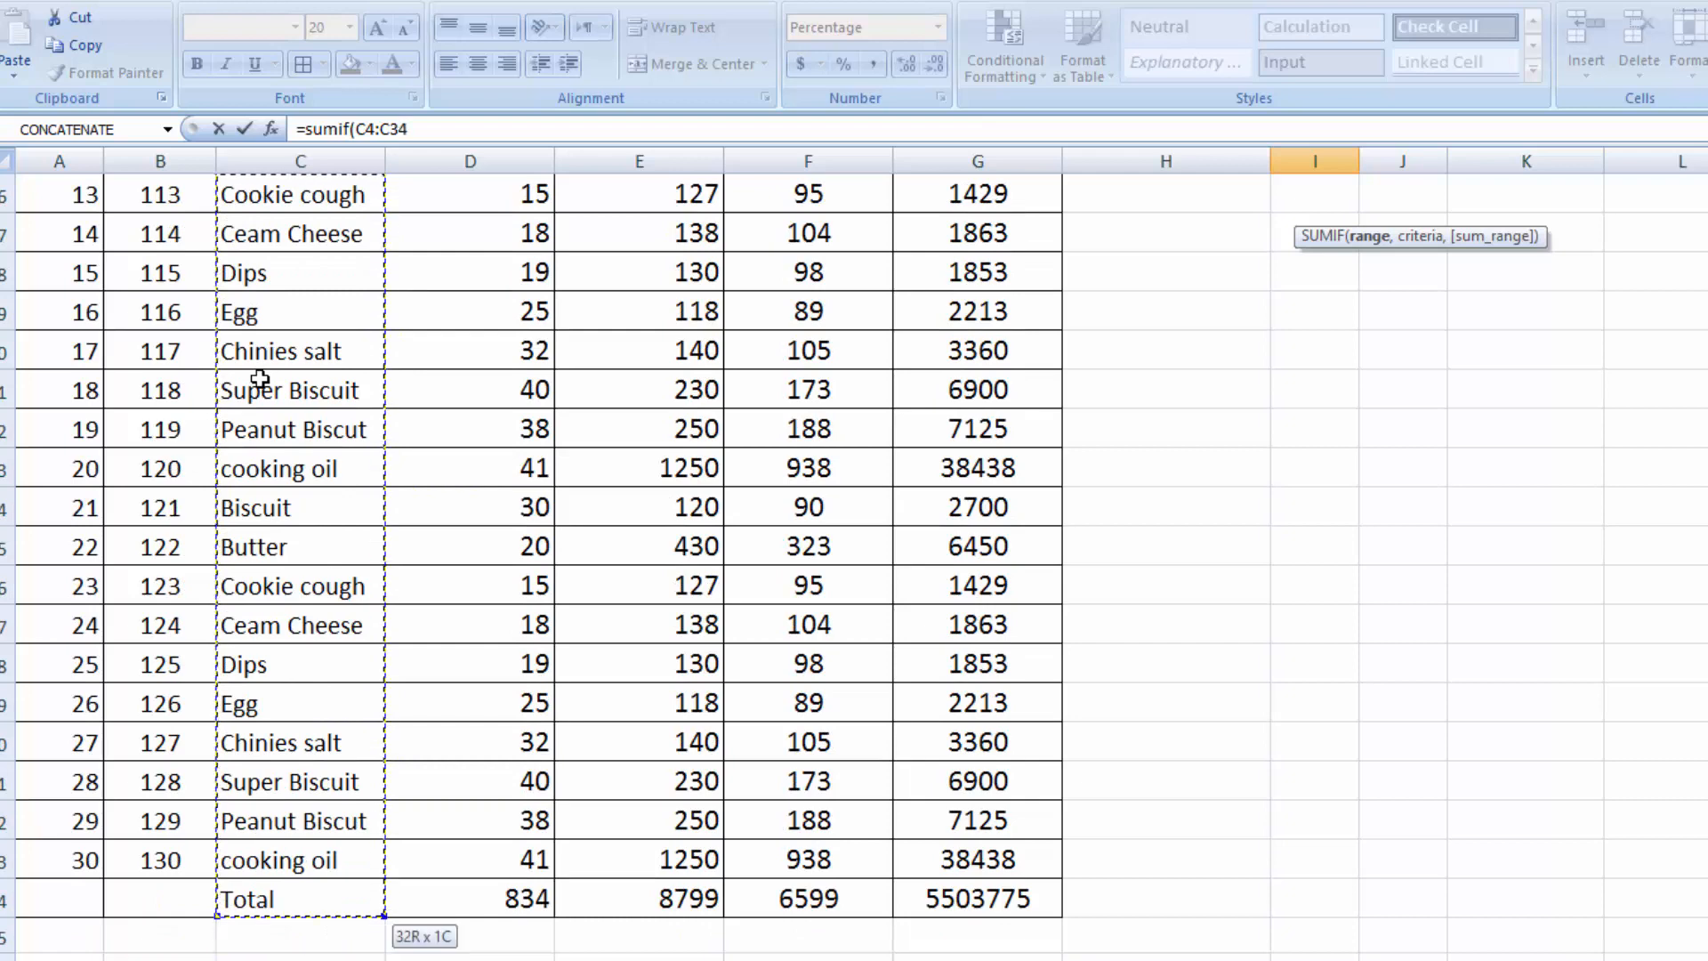
pyautogui.hotkey('shift', 'Up')
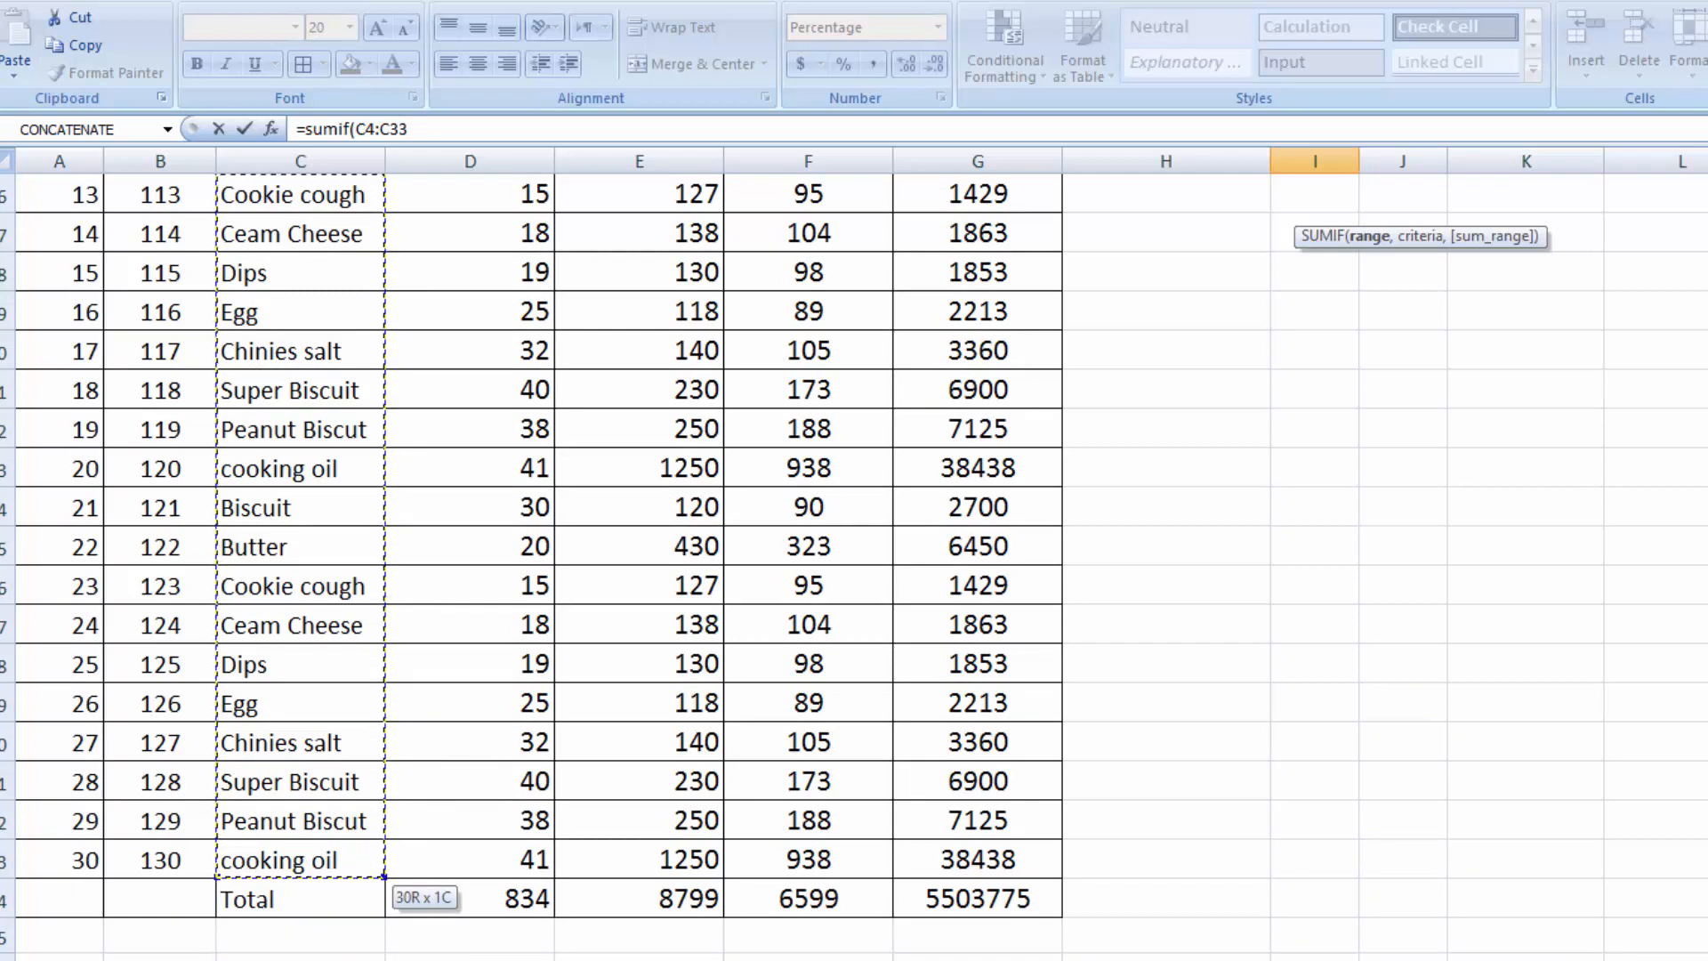
pyautogui.scroll(3, 854, 566)
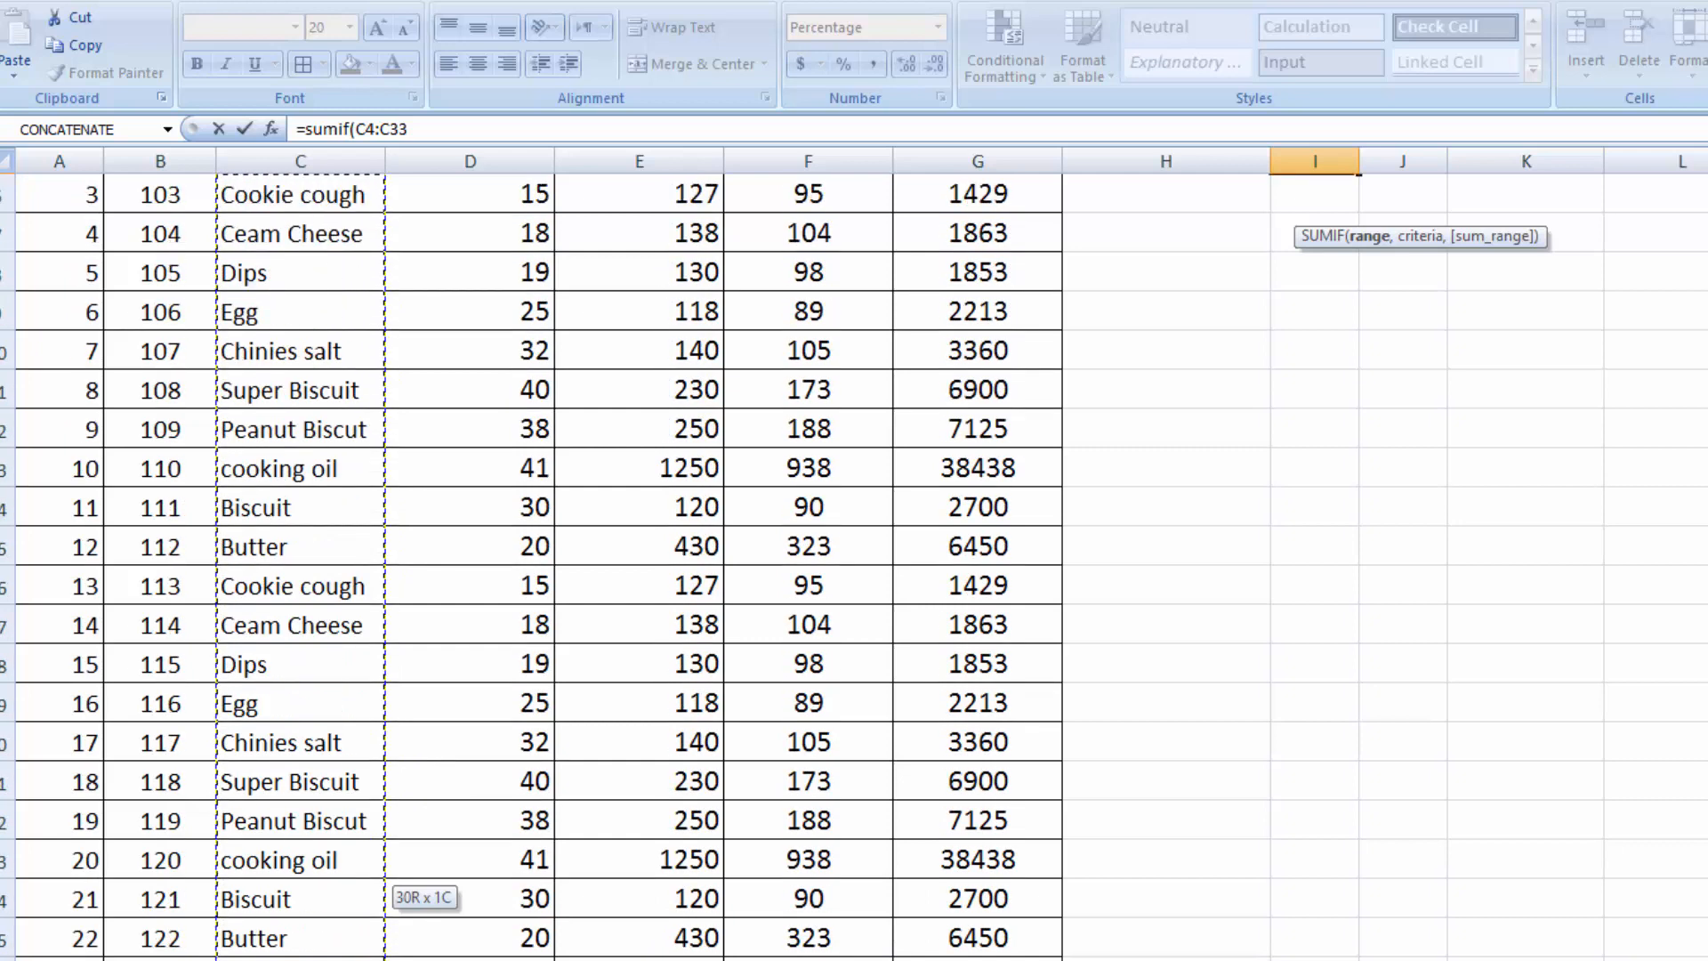
pyautogui.scroll(3, 855, 566)
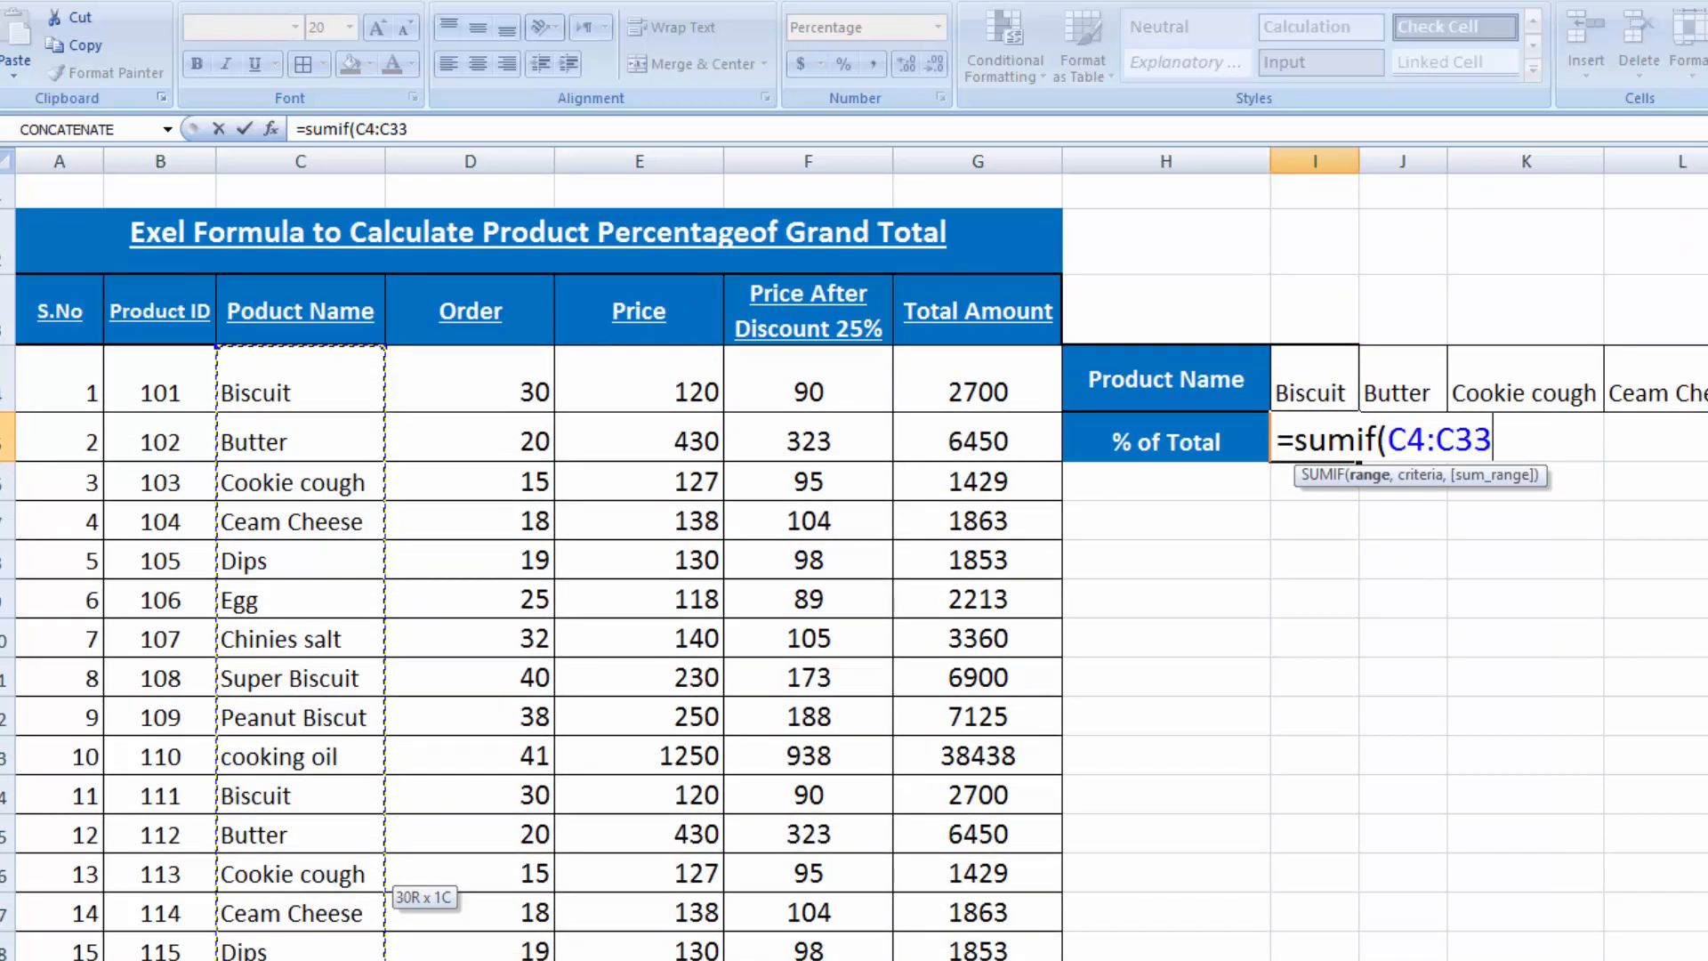
pyautogui.press('F4')
pyautogui.write(',')
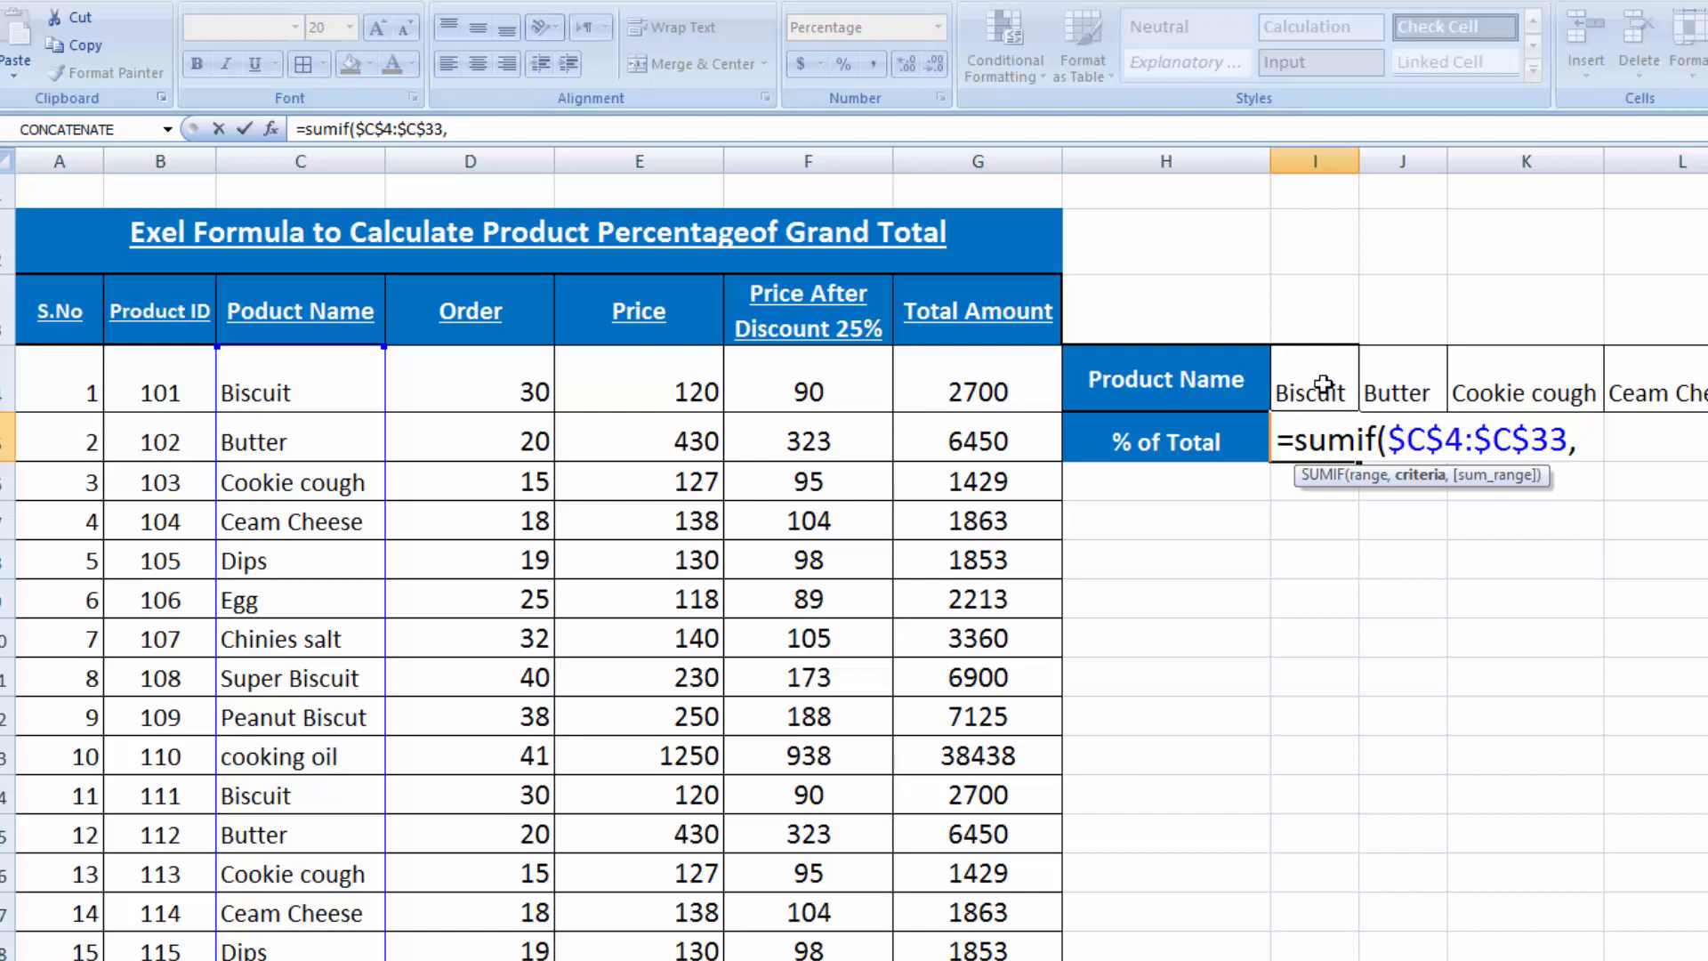
# Complete the SUMIF formula in I5 with criterion I4 and the absolute order range $D$4:$D$33 as the sum range
pyautogui.click(1324, 384)
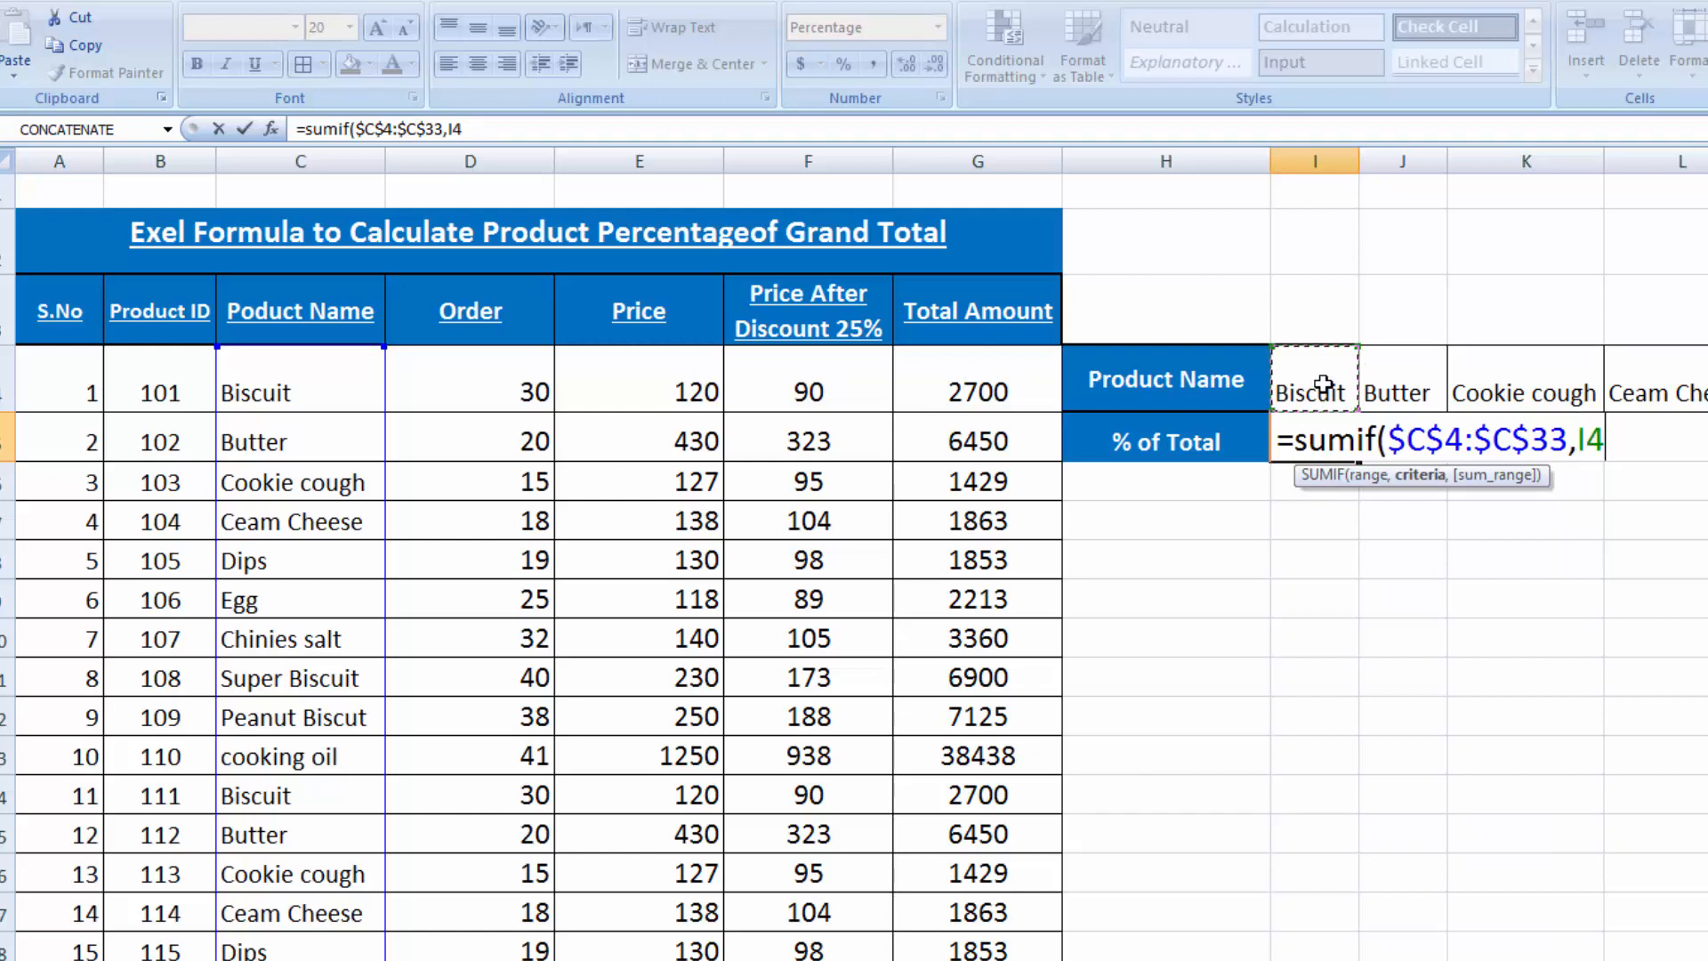
pyautogui.write(',')
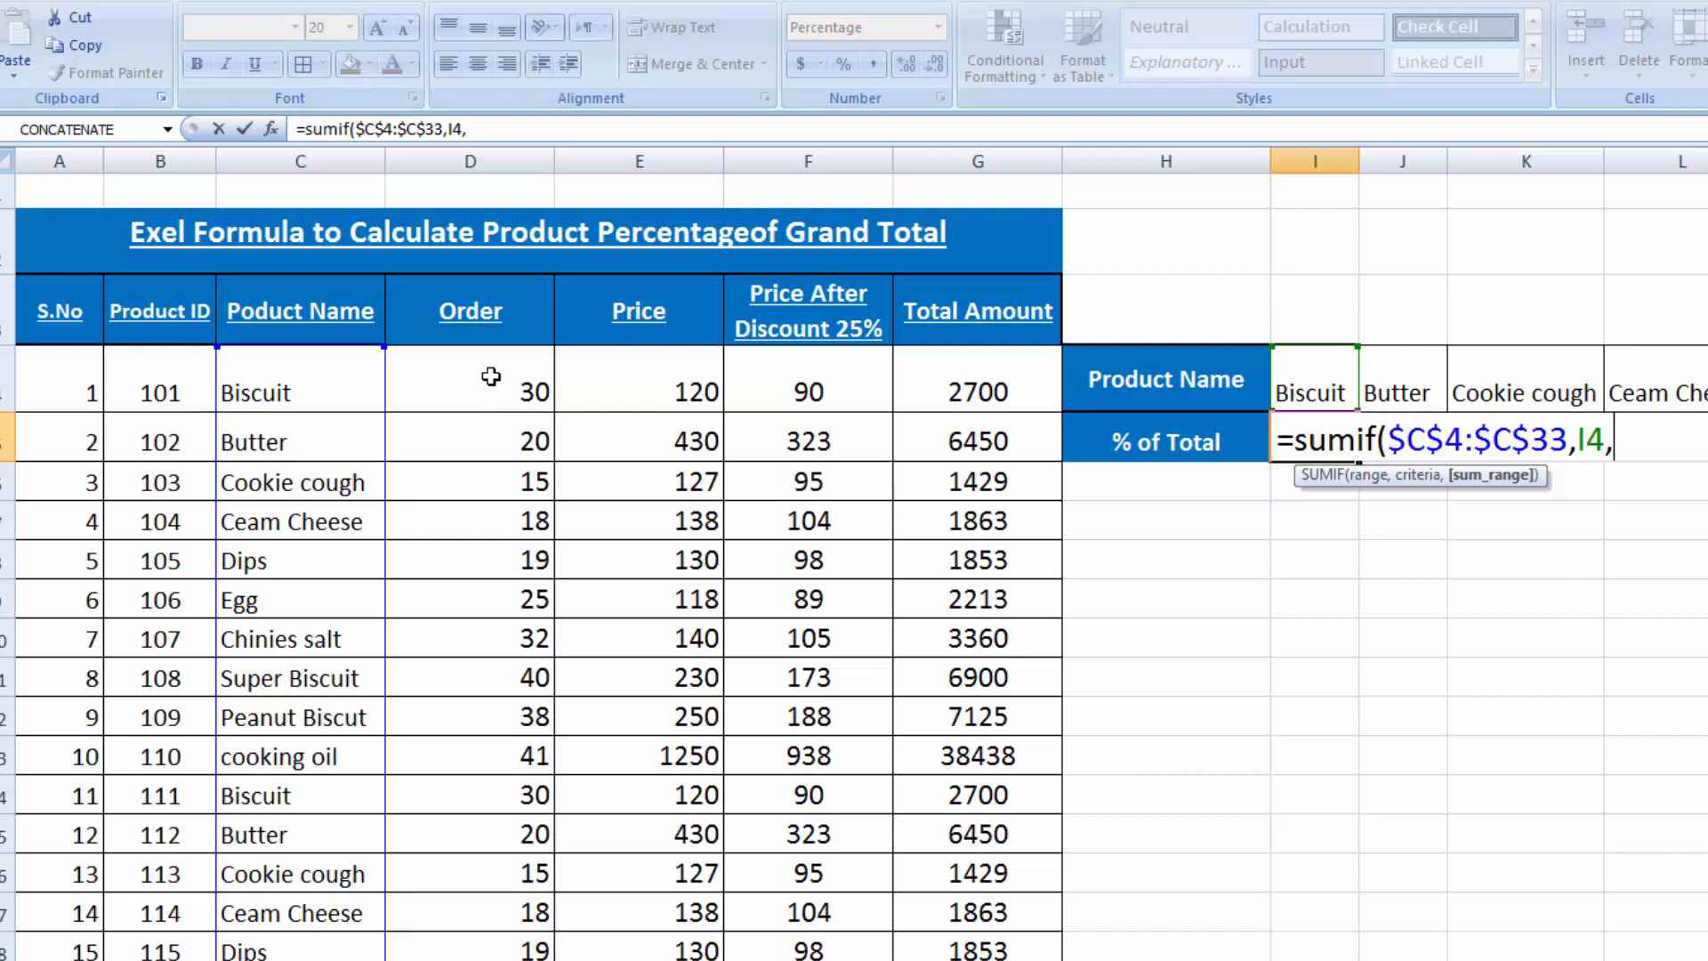
pyautogui.moveTo(491, 377); pyautogui.dragTo(534, 956)
pyautogui.press('F4')
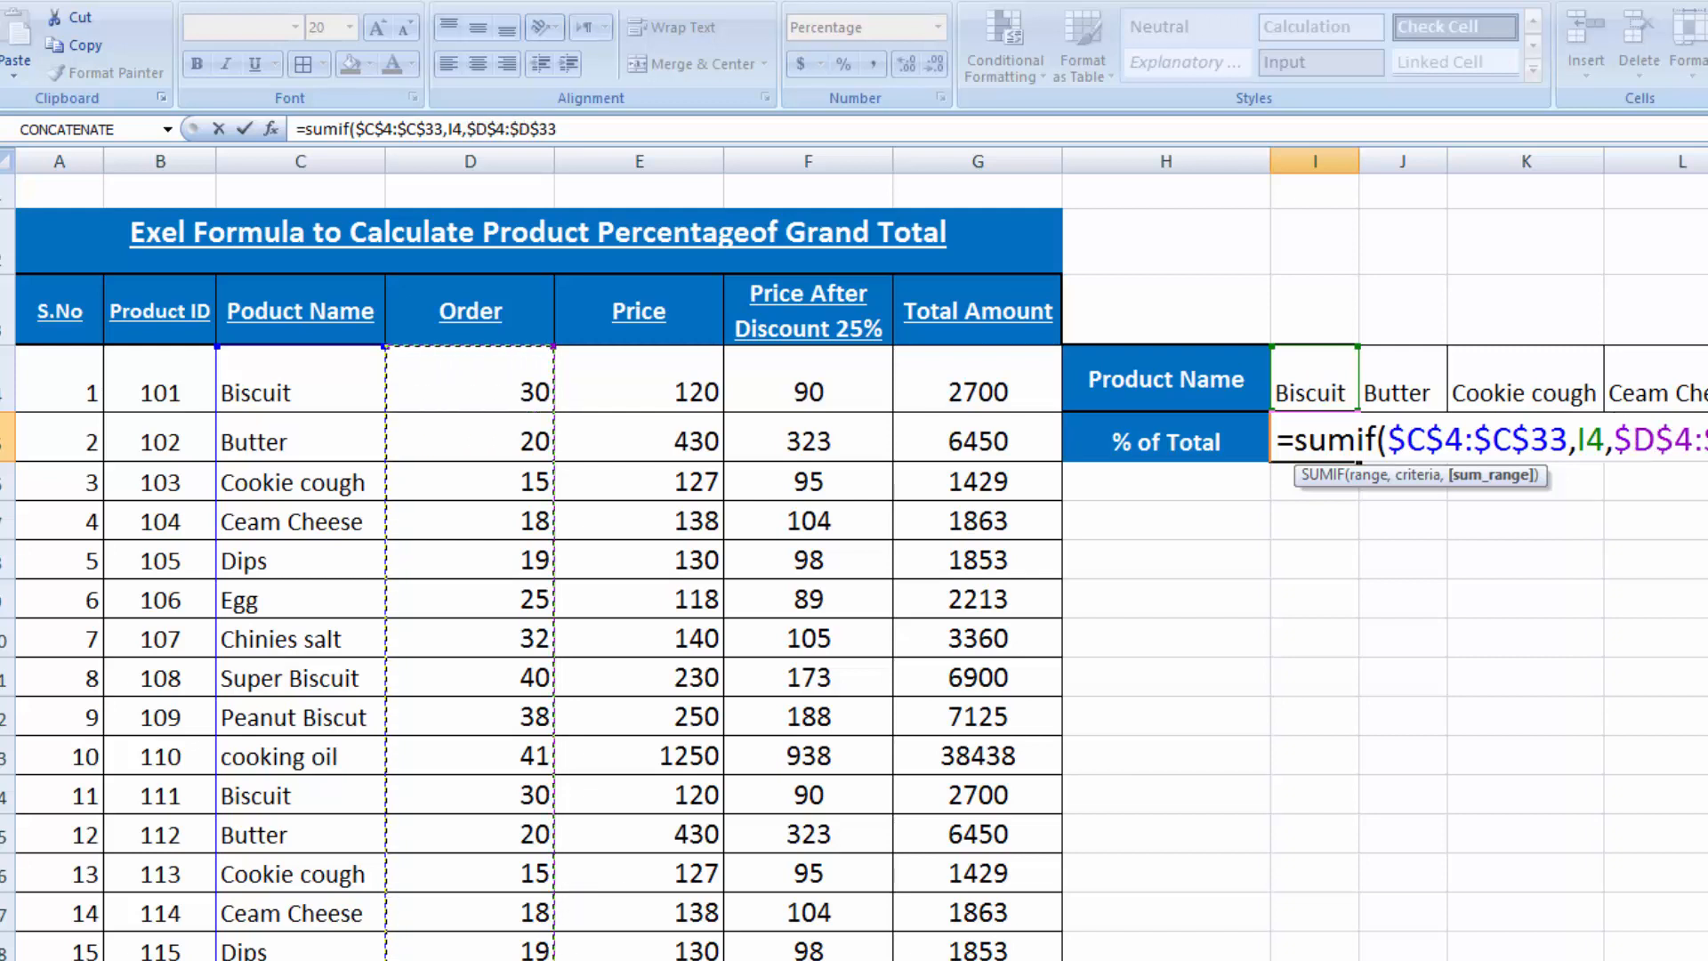
pyautogui.write(')')
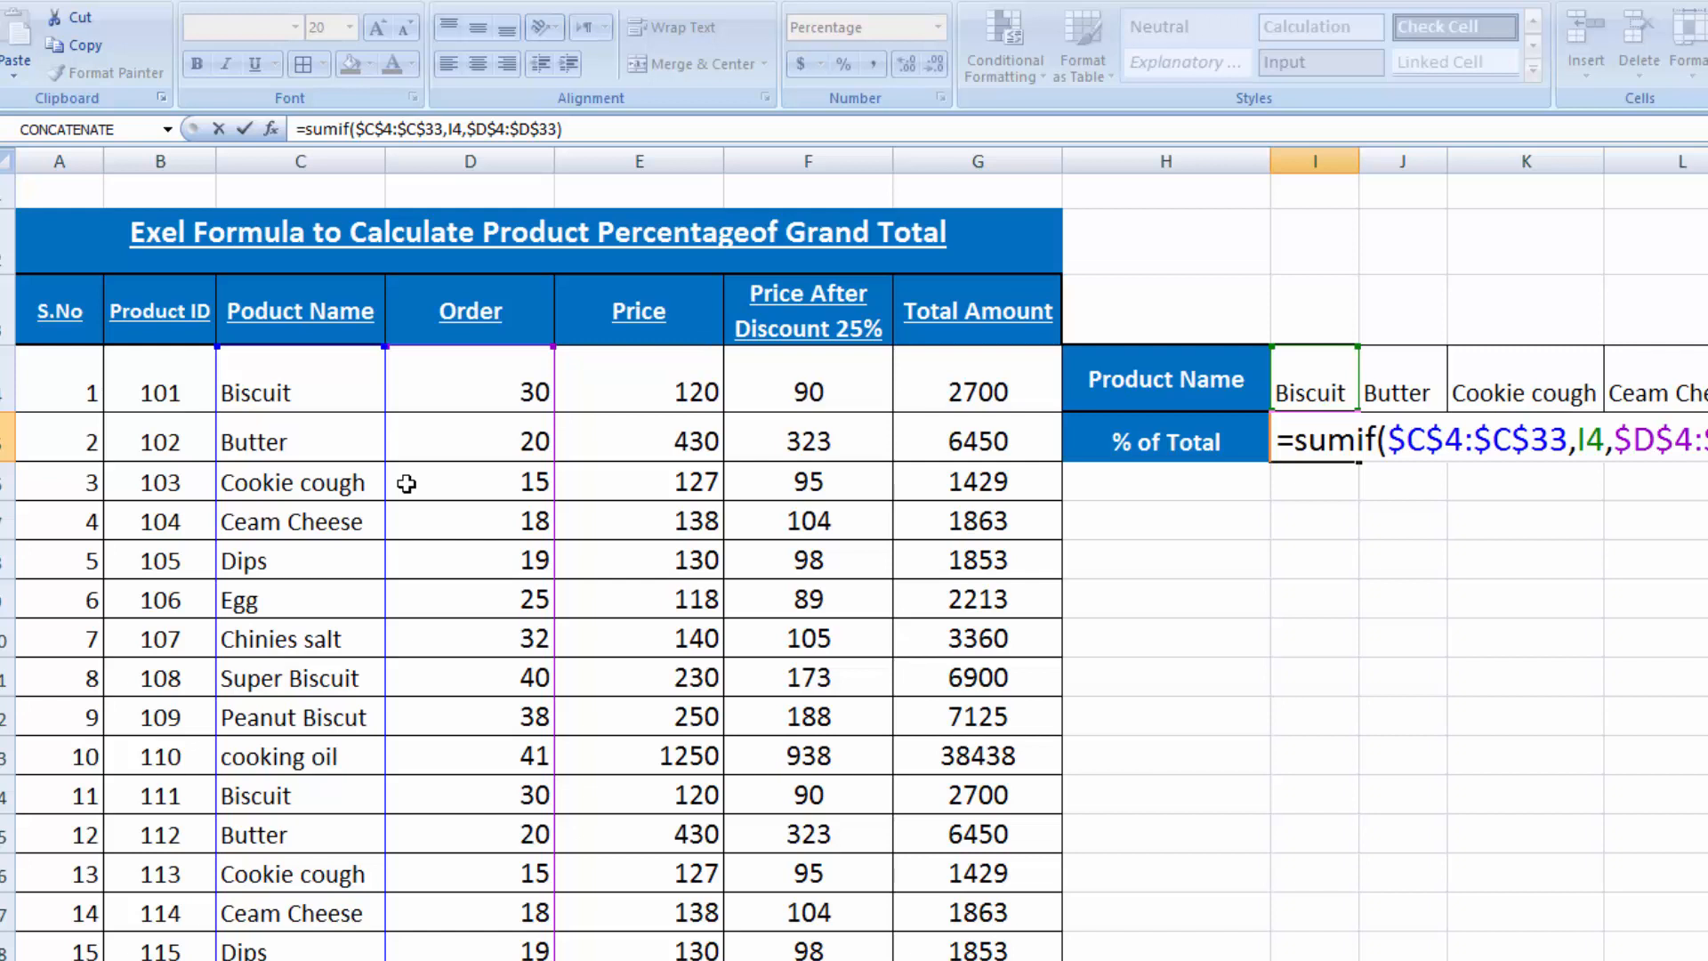
pyautogui.press('Return')
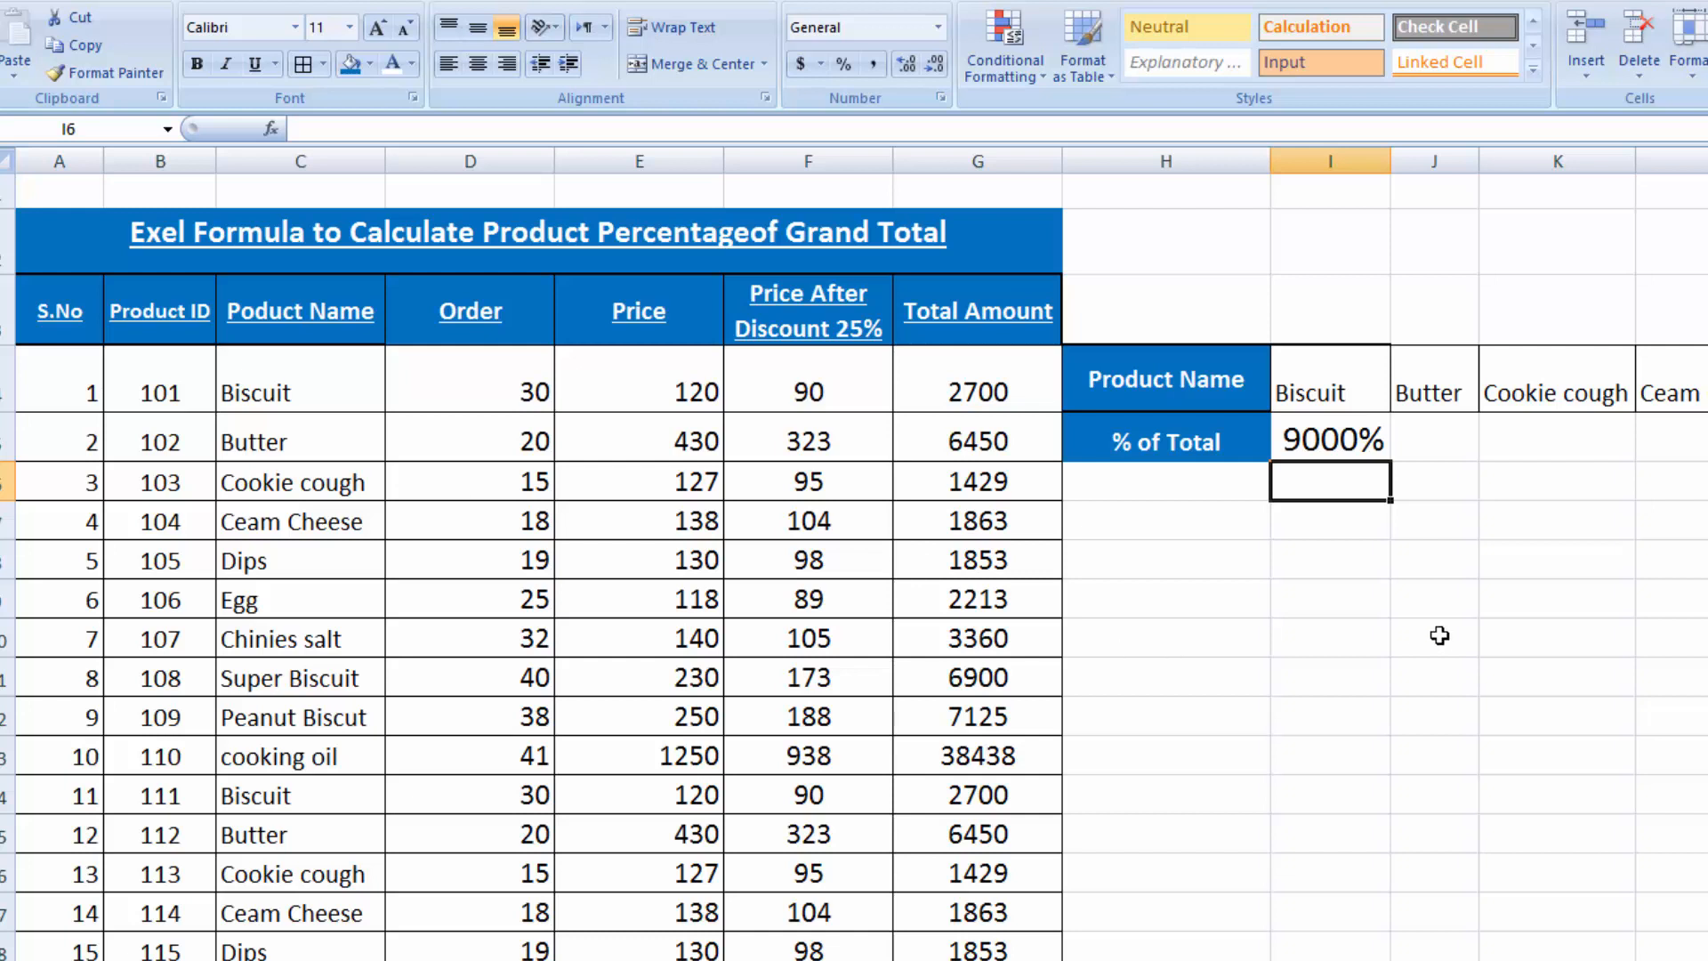
pyautogui.click(1316, 434)
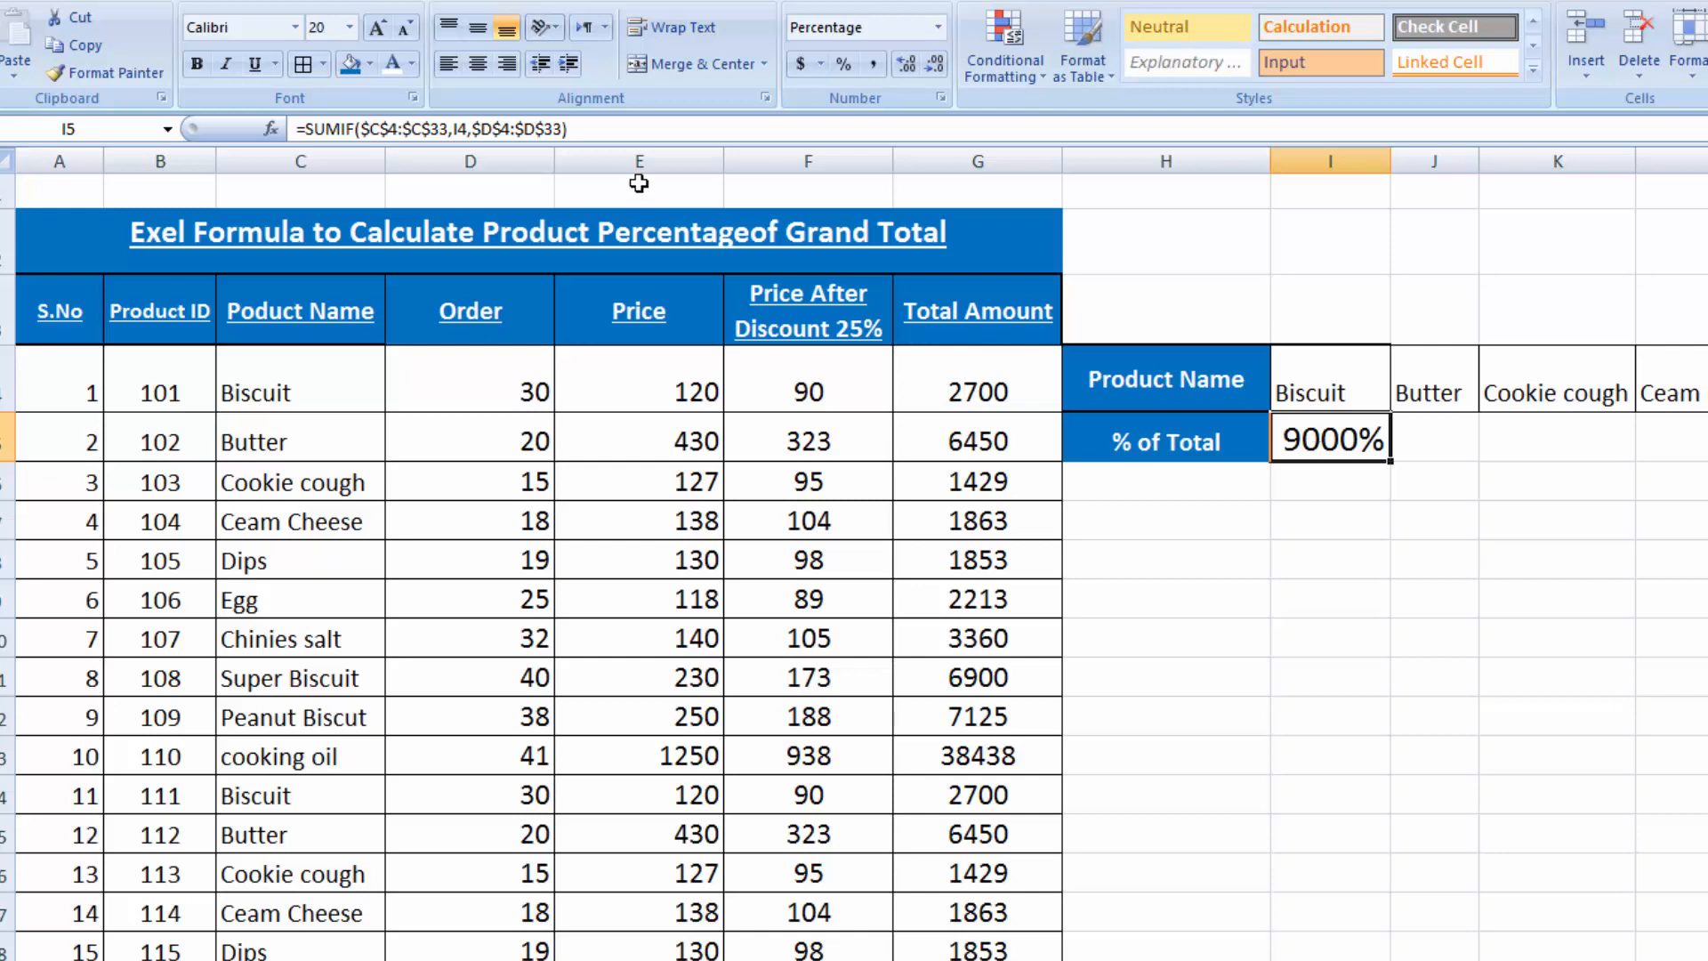
pyautogui.click(598, 134)
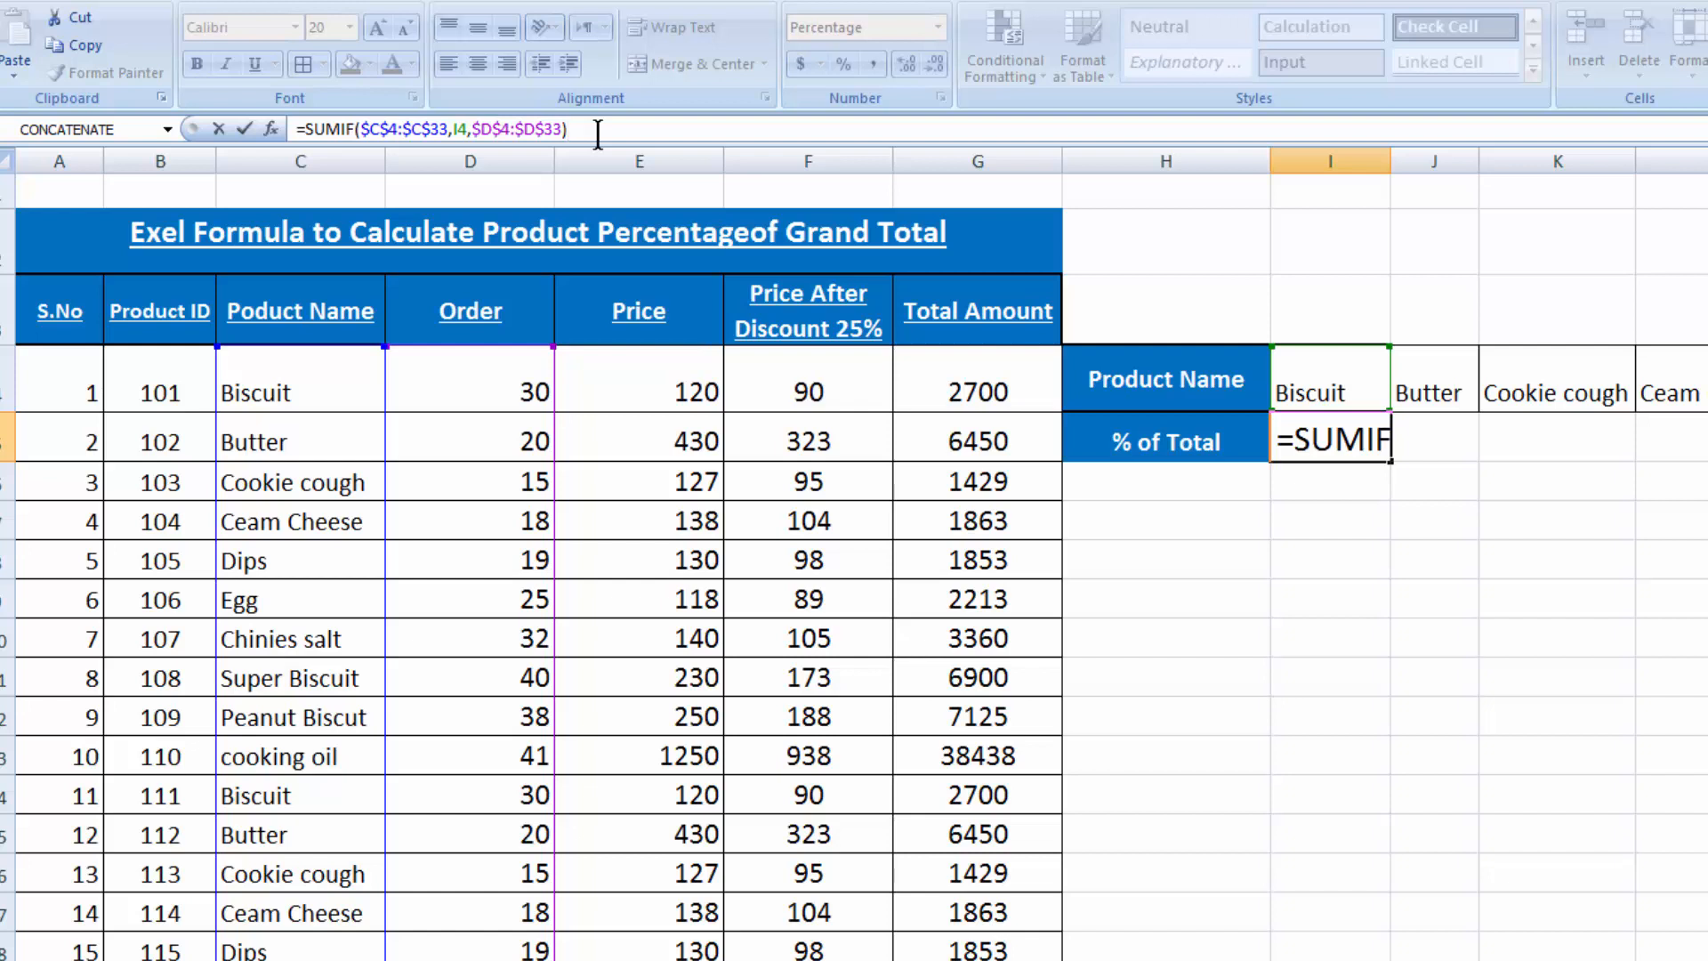
pyautogui.write('/')
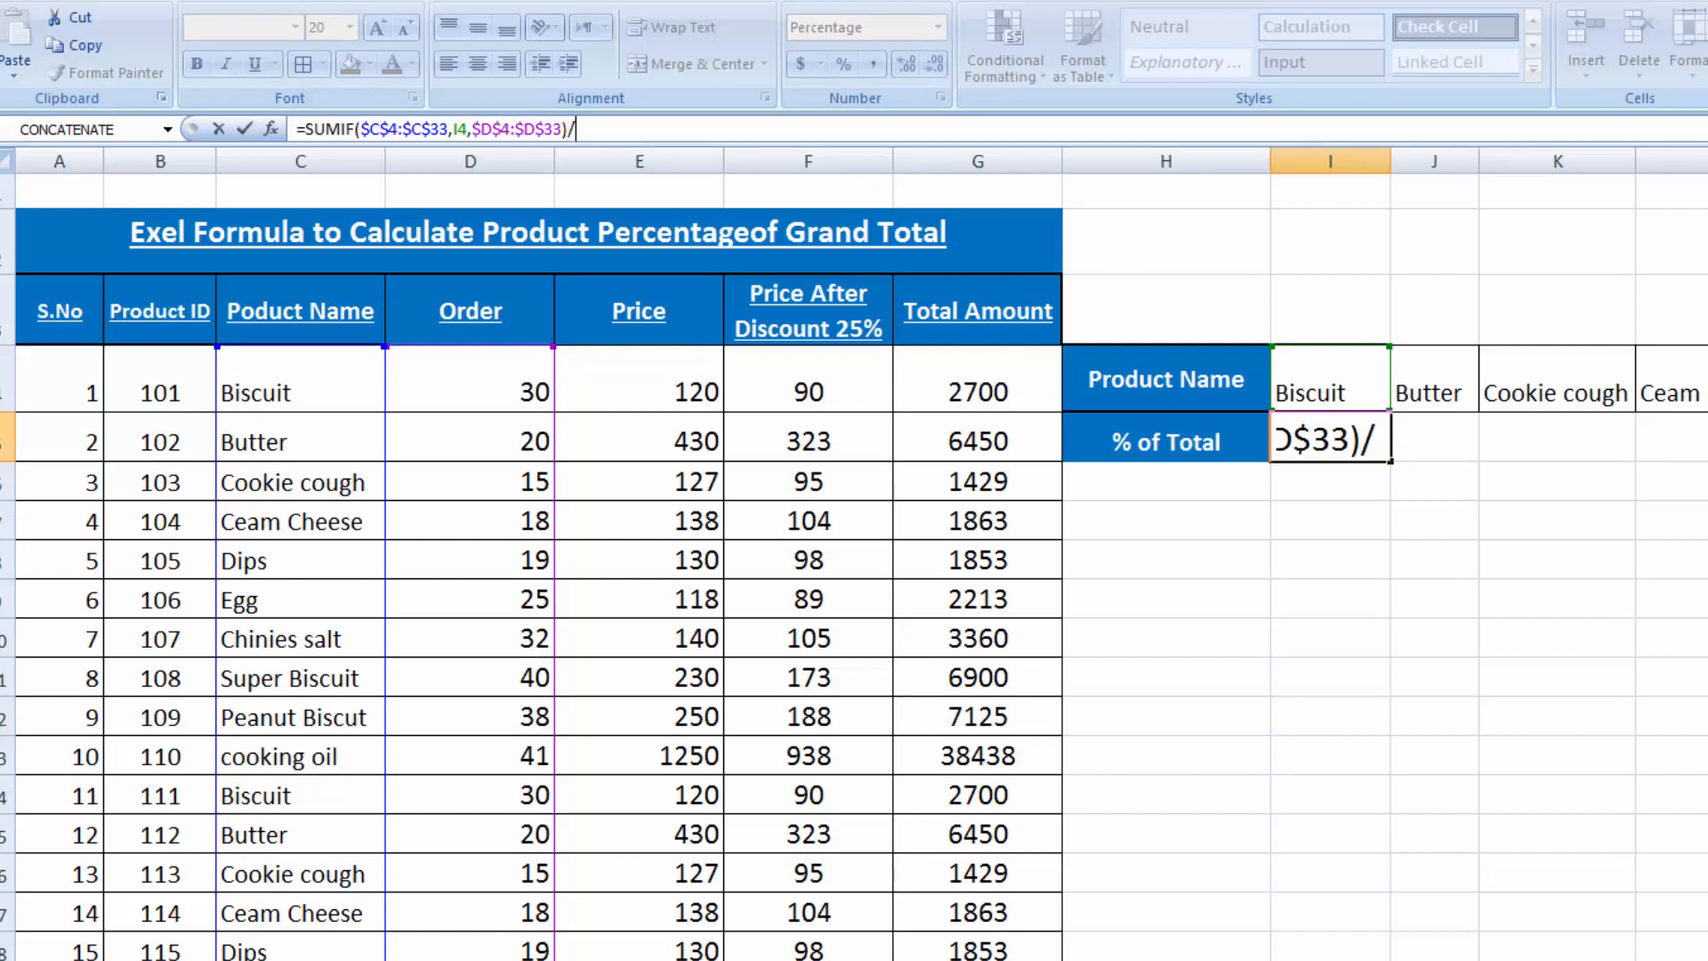
pyautogui.press('Escape')
pyautogui.scroll(-6, 854, 534)
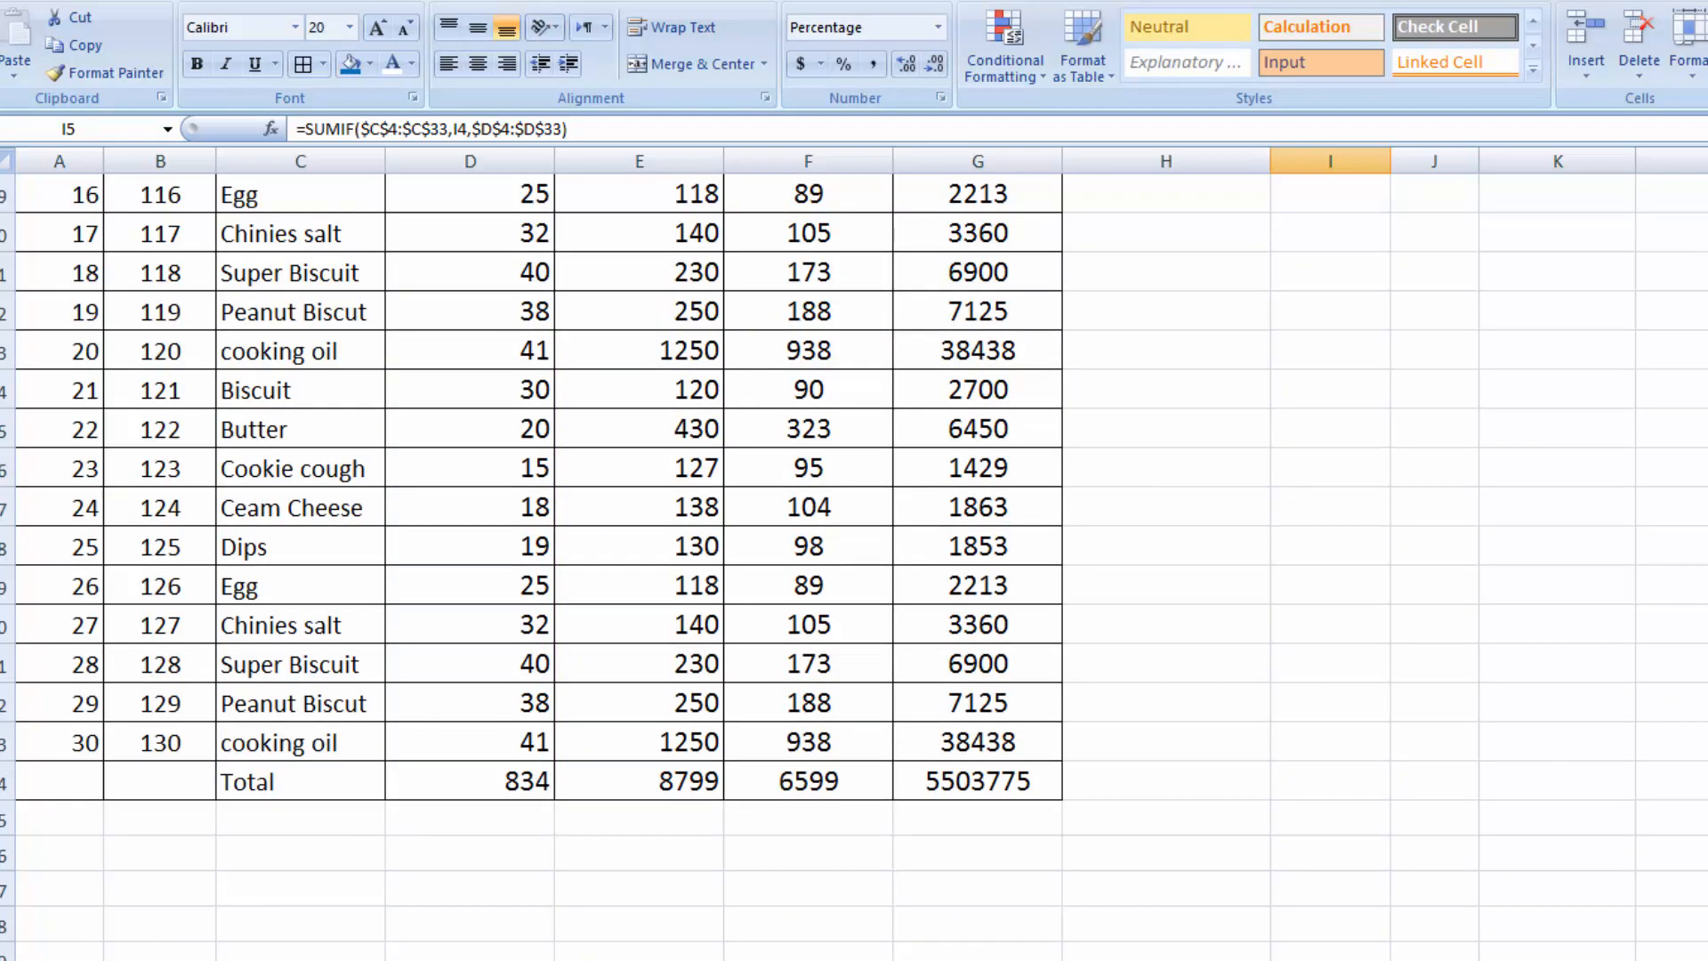
pyautogui.scroll(6, 1628, 637)
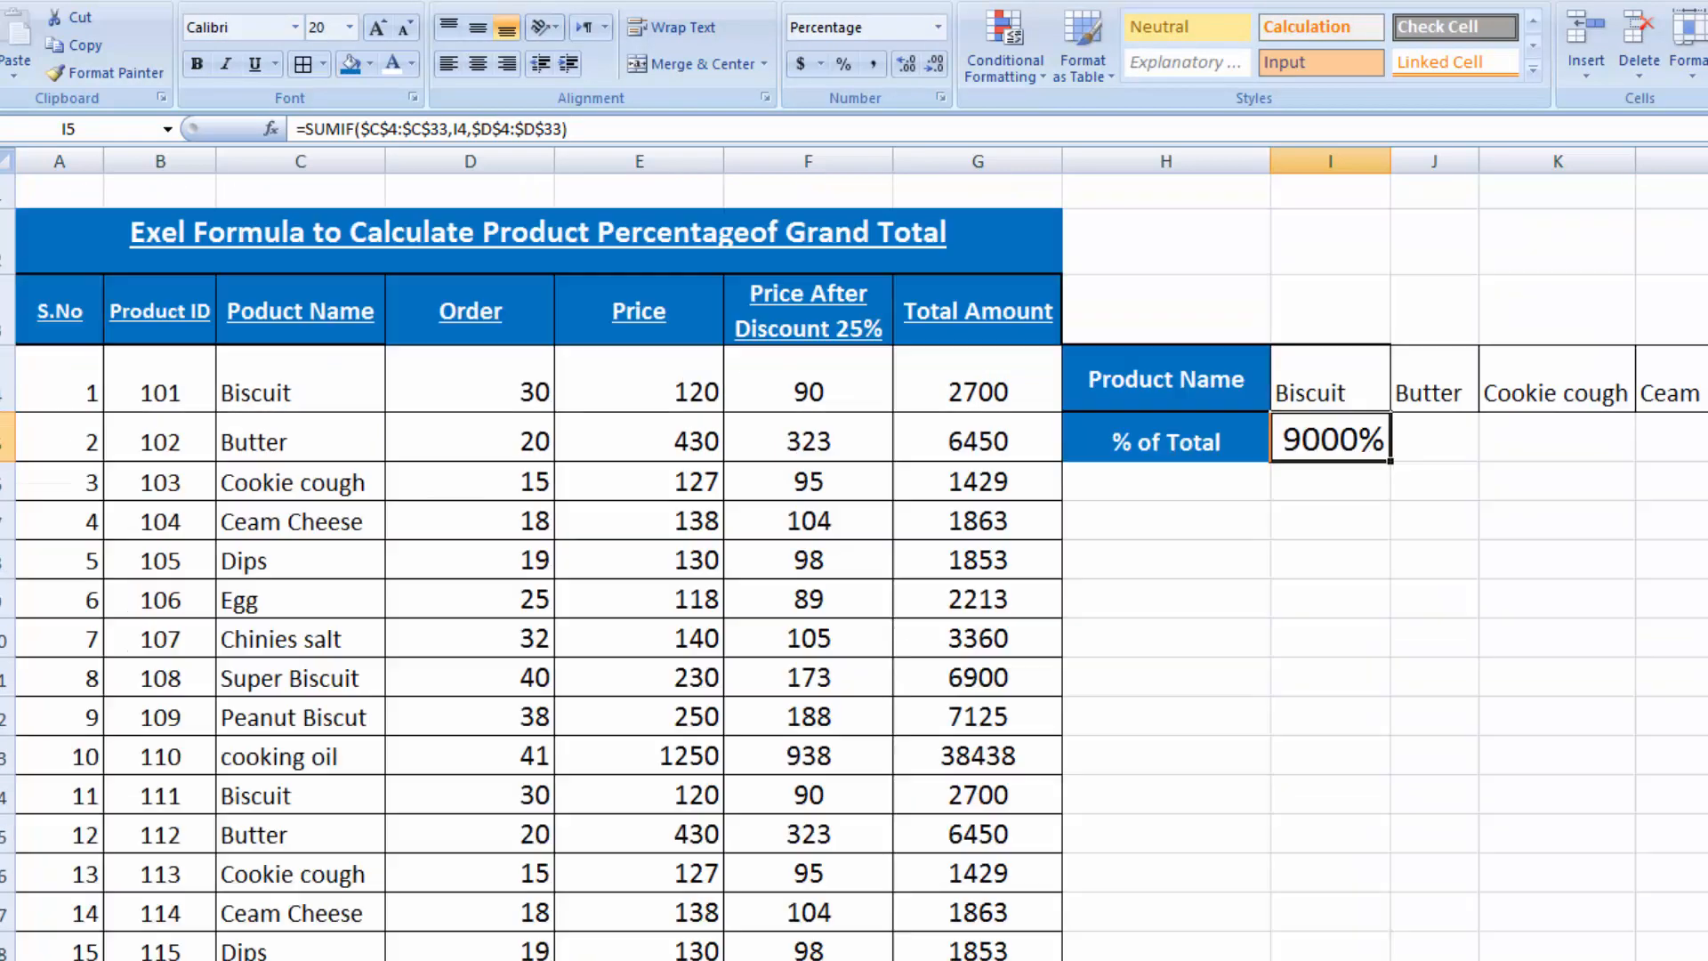
# Divide the SUMIF formula in I5 by the order total in cell D34
pyautogui.click(698, 128)
pyautogui.write('/')
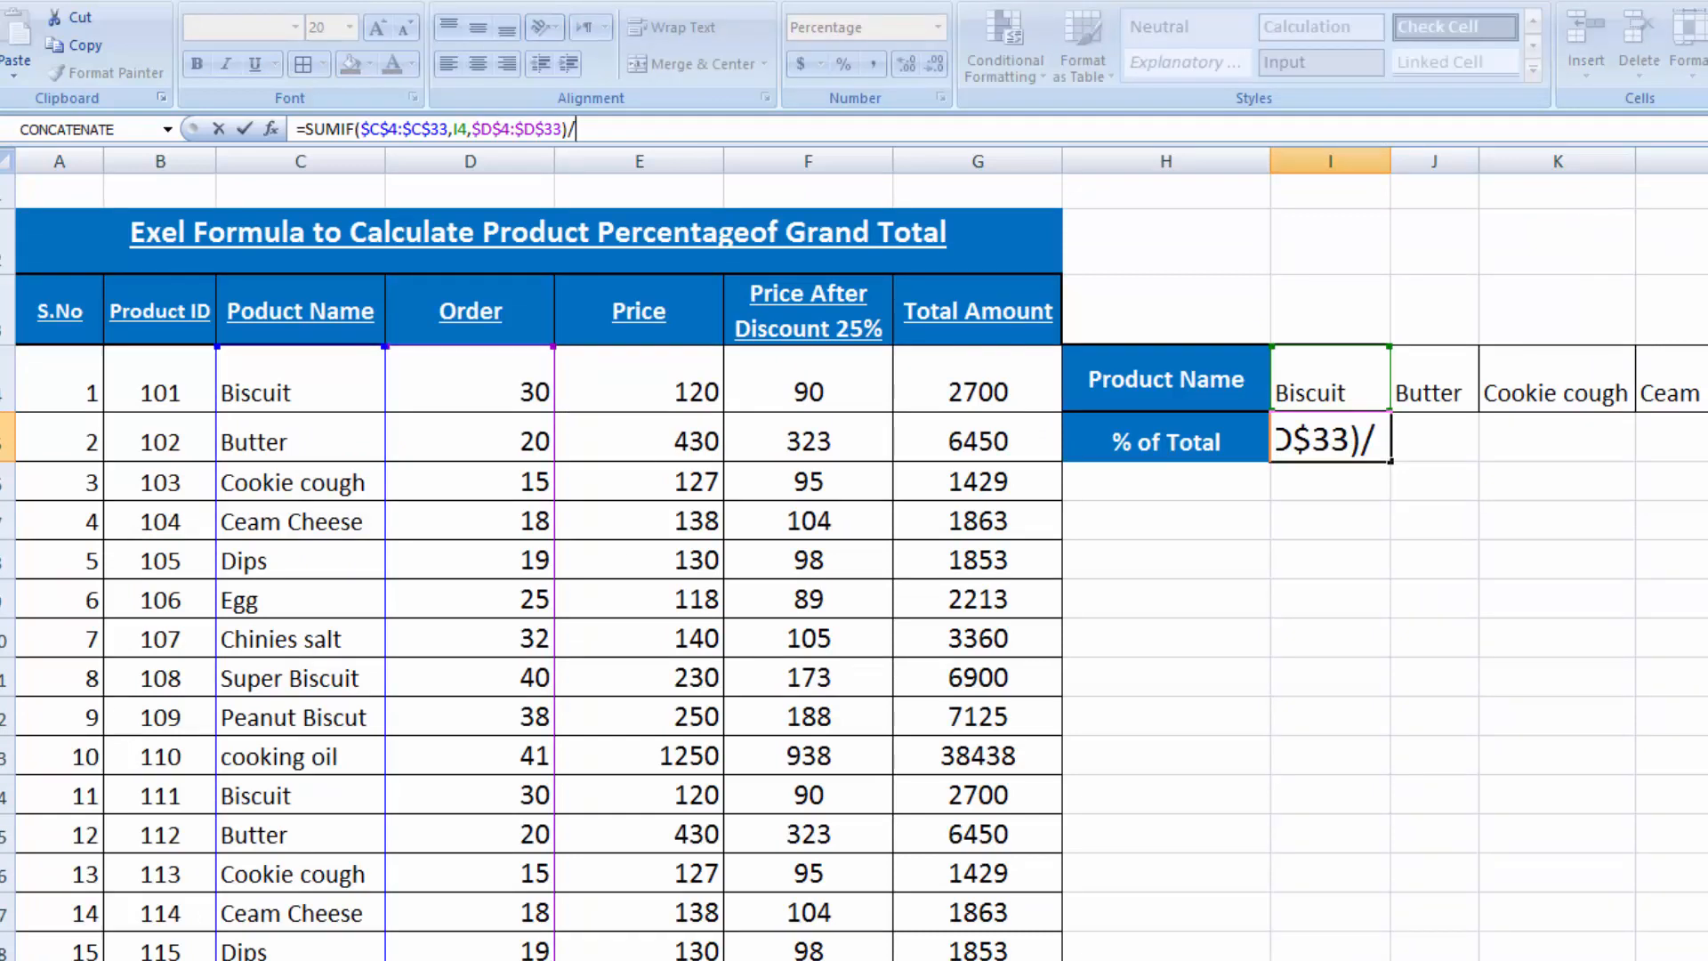
pyautogui.scroll(-5, 534, 569)
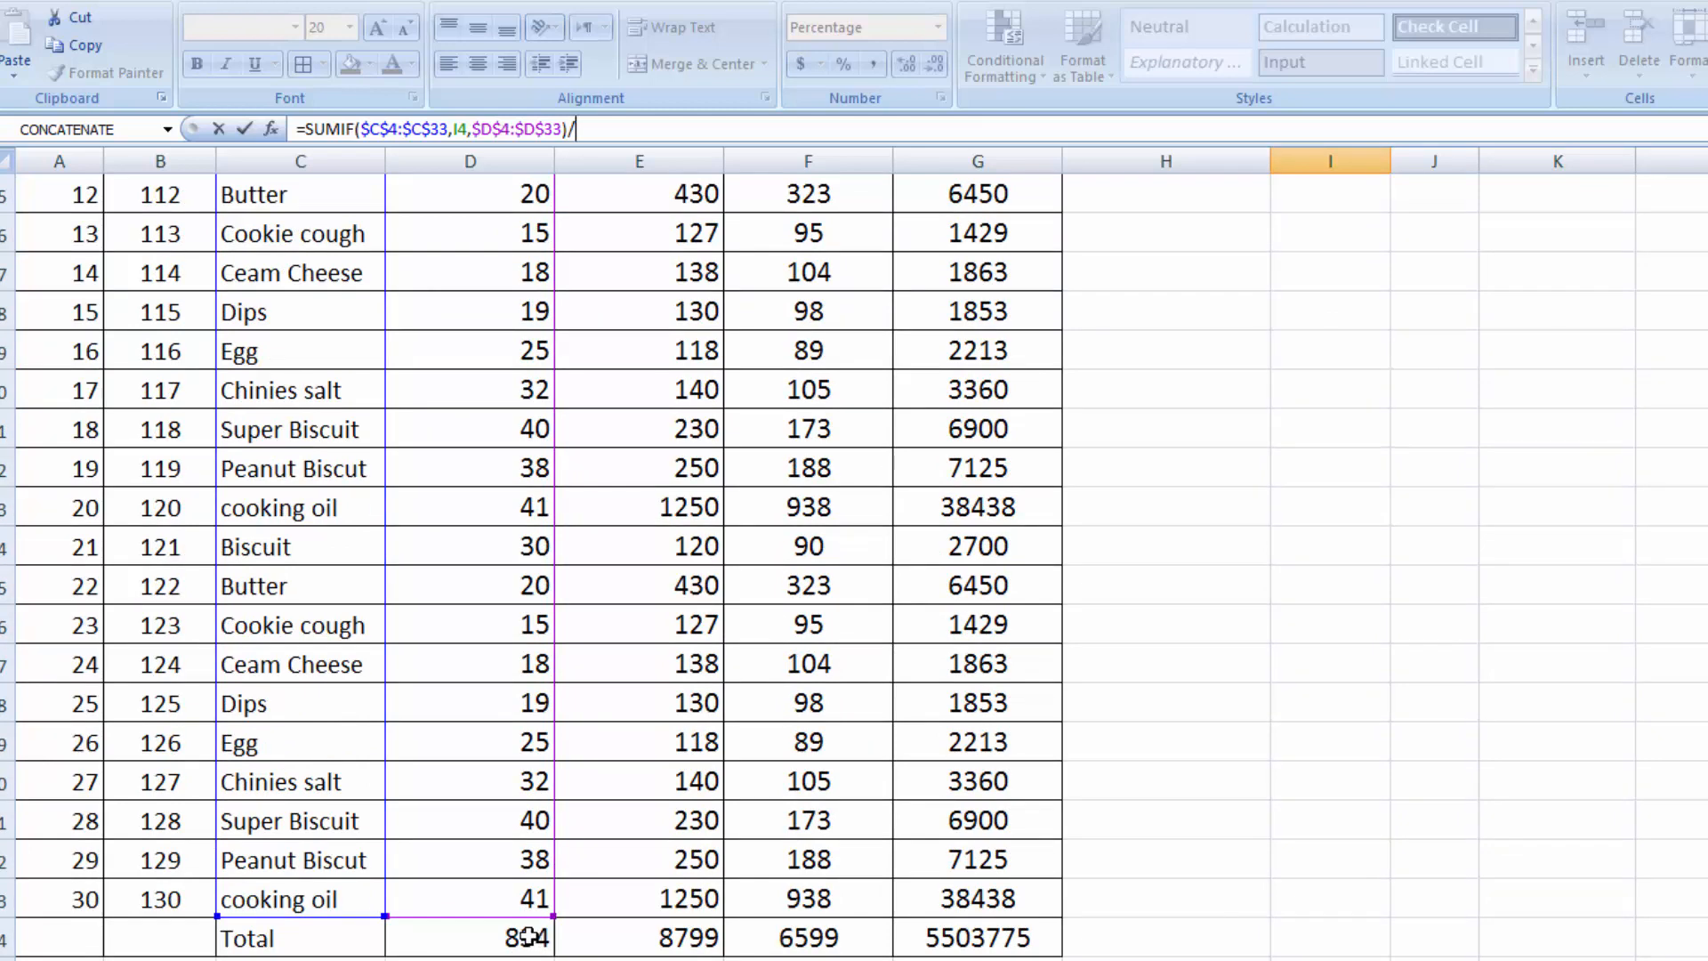
pyautogui.click(529, 936)
pyautogui.press('Return')
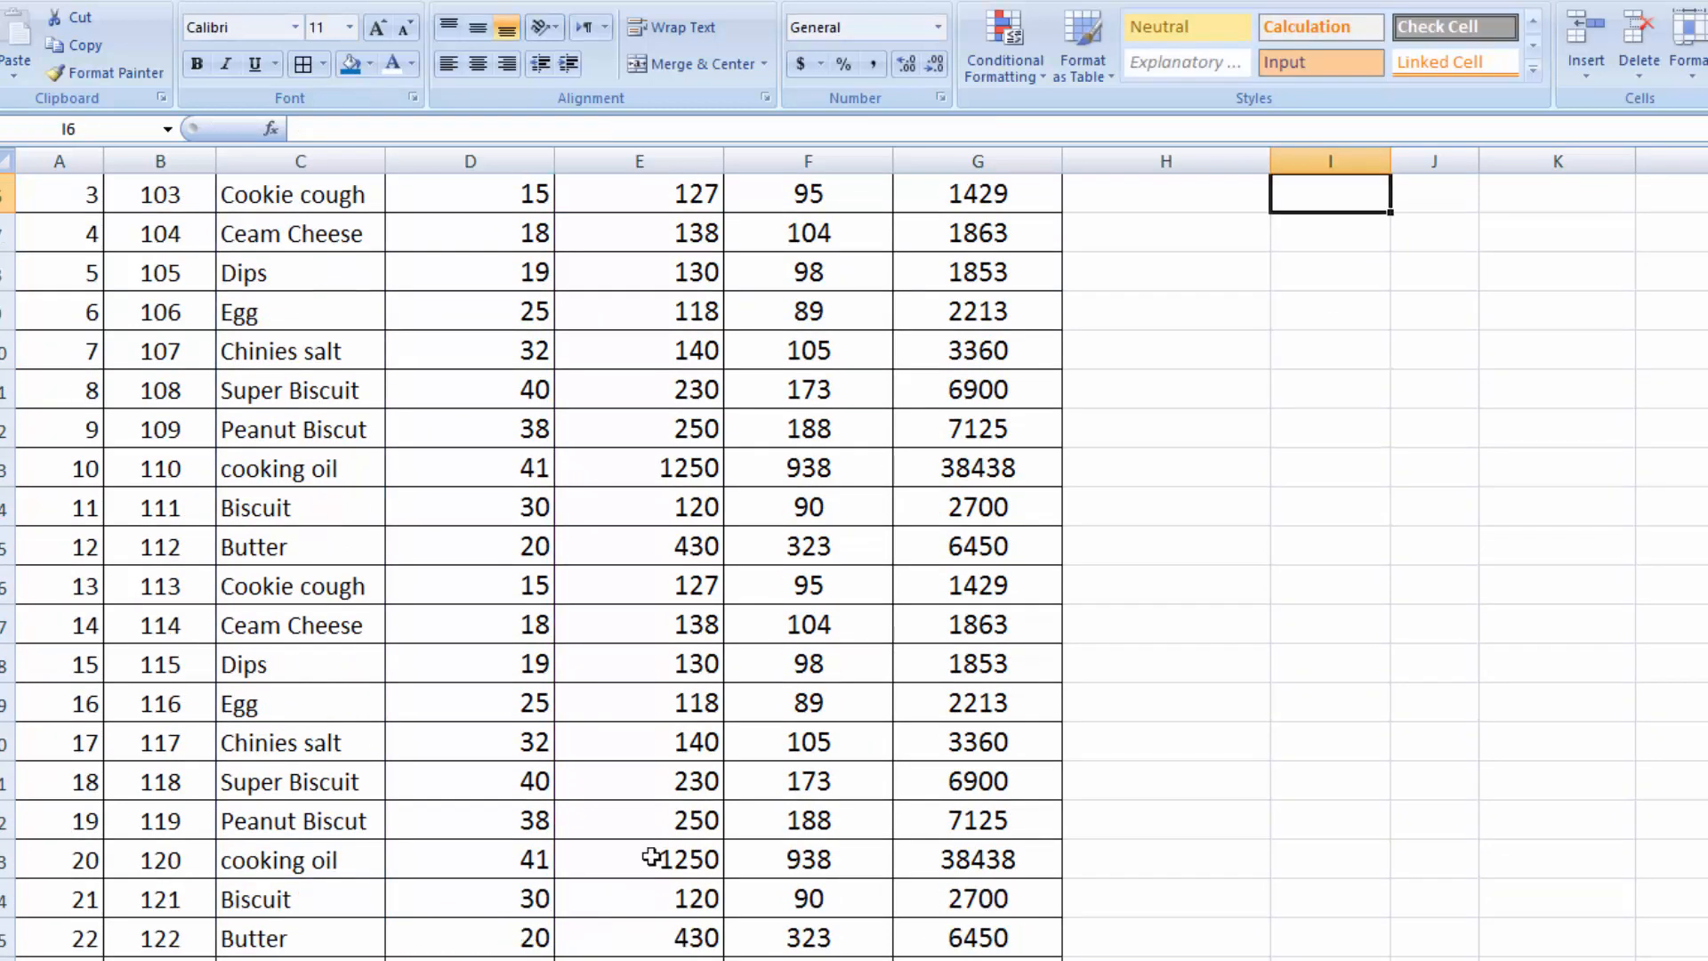
pyautogui.scroll(2, 854, 534)
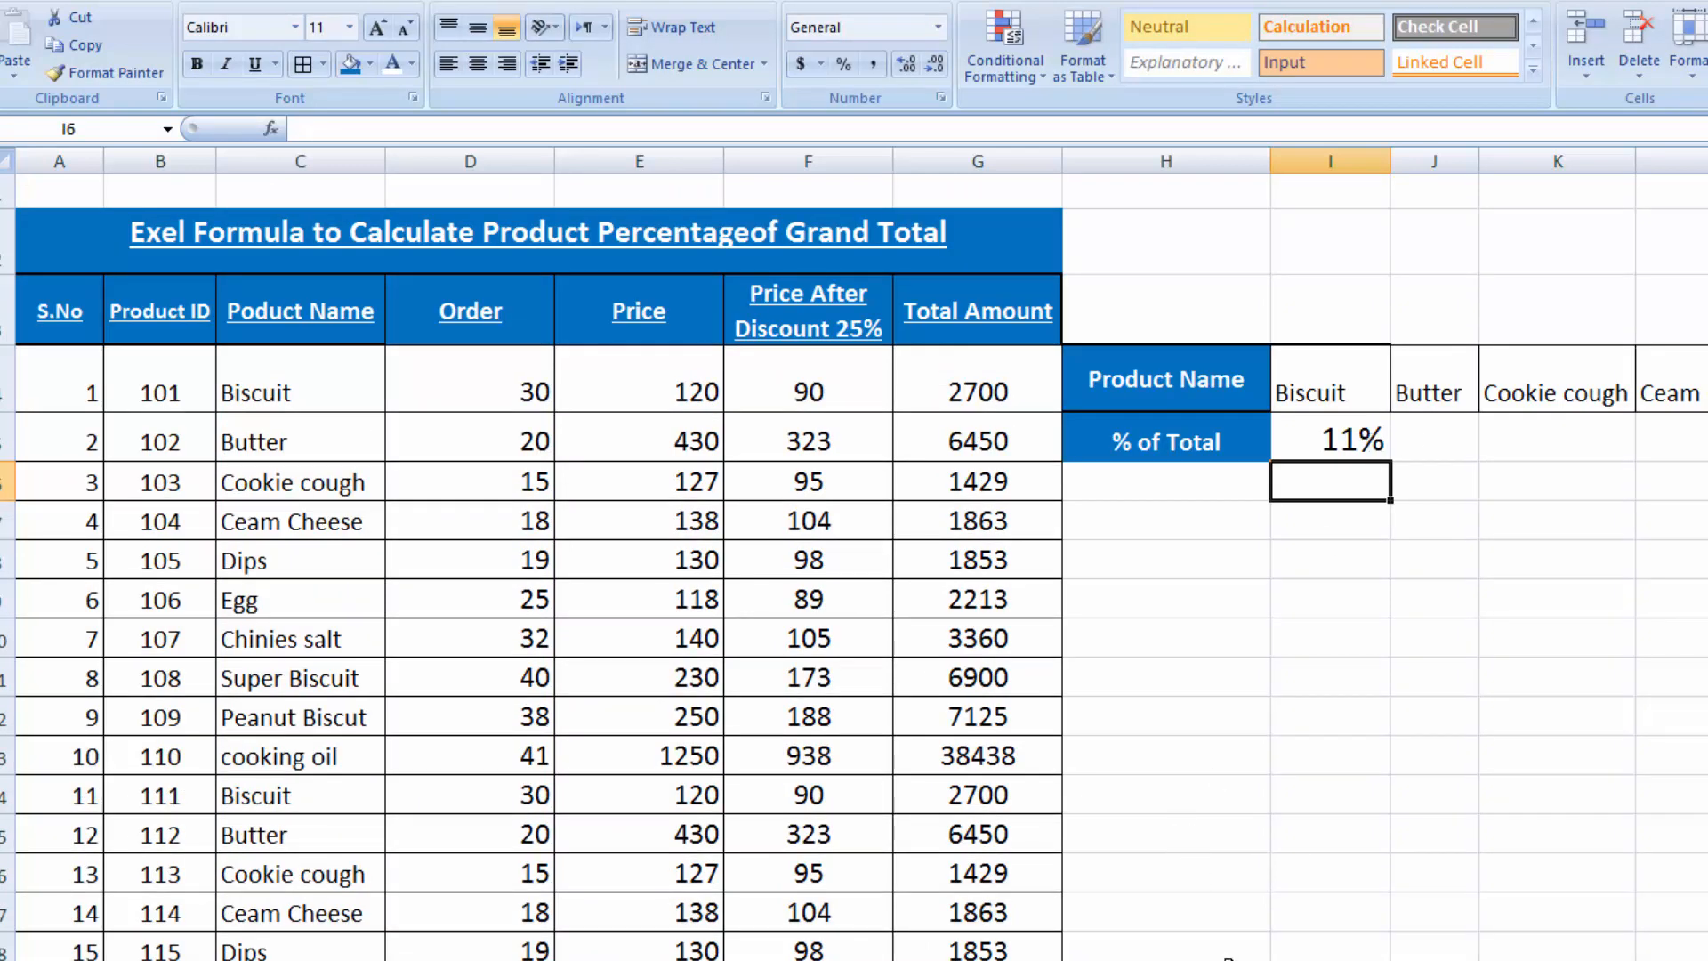
# Try to fill the I5 formula across the % of Total row under all the product names
pyautogui.moveTo(1294, 960); pyautogui.dragTo(1372, 960)
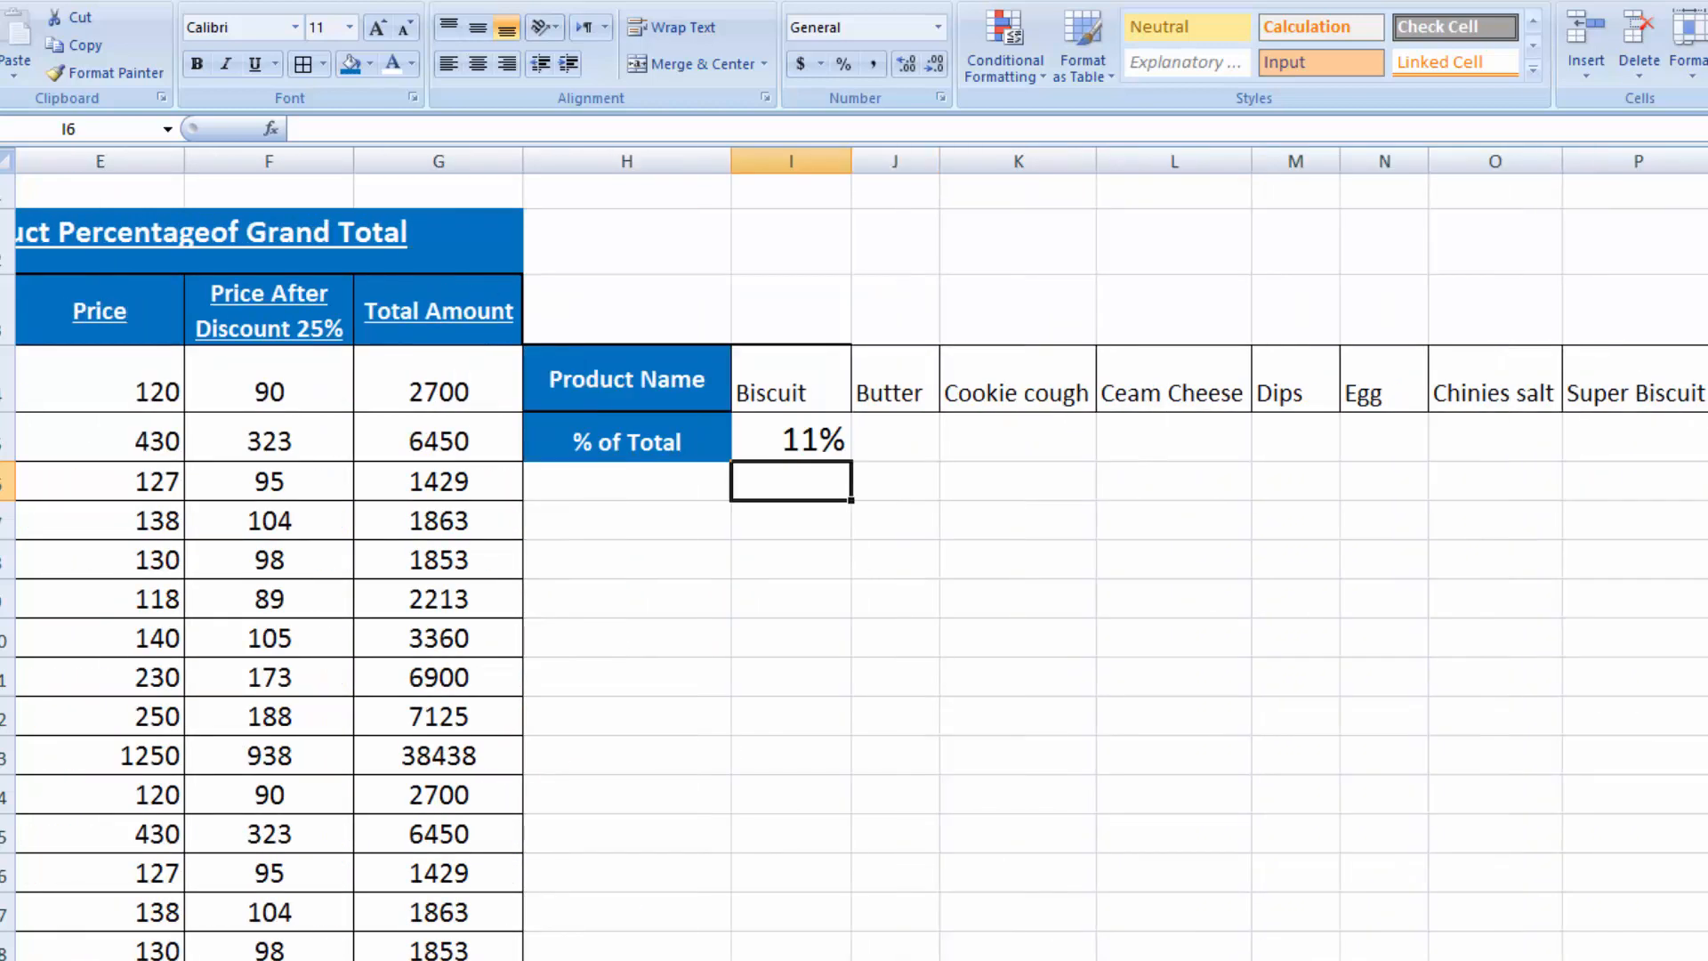
pyautogui.click(791, 440)
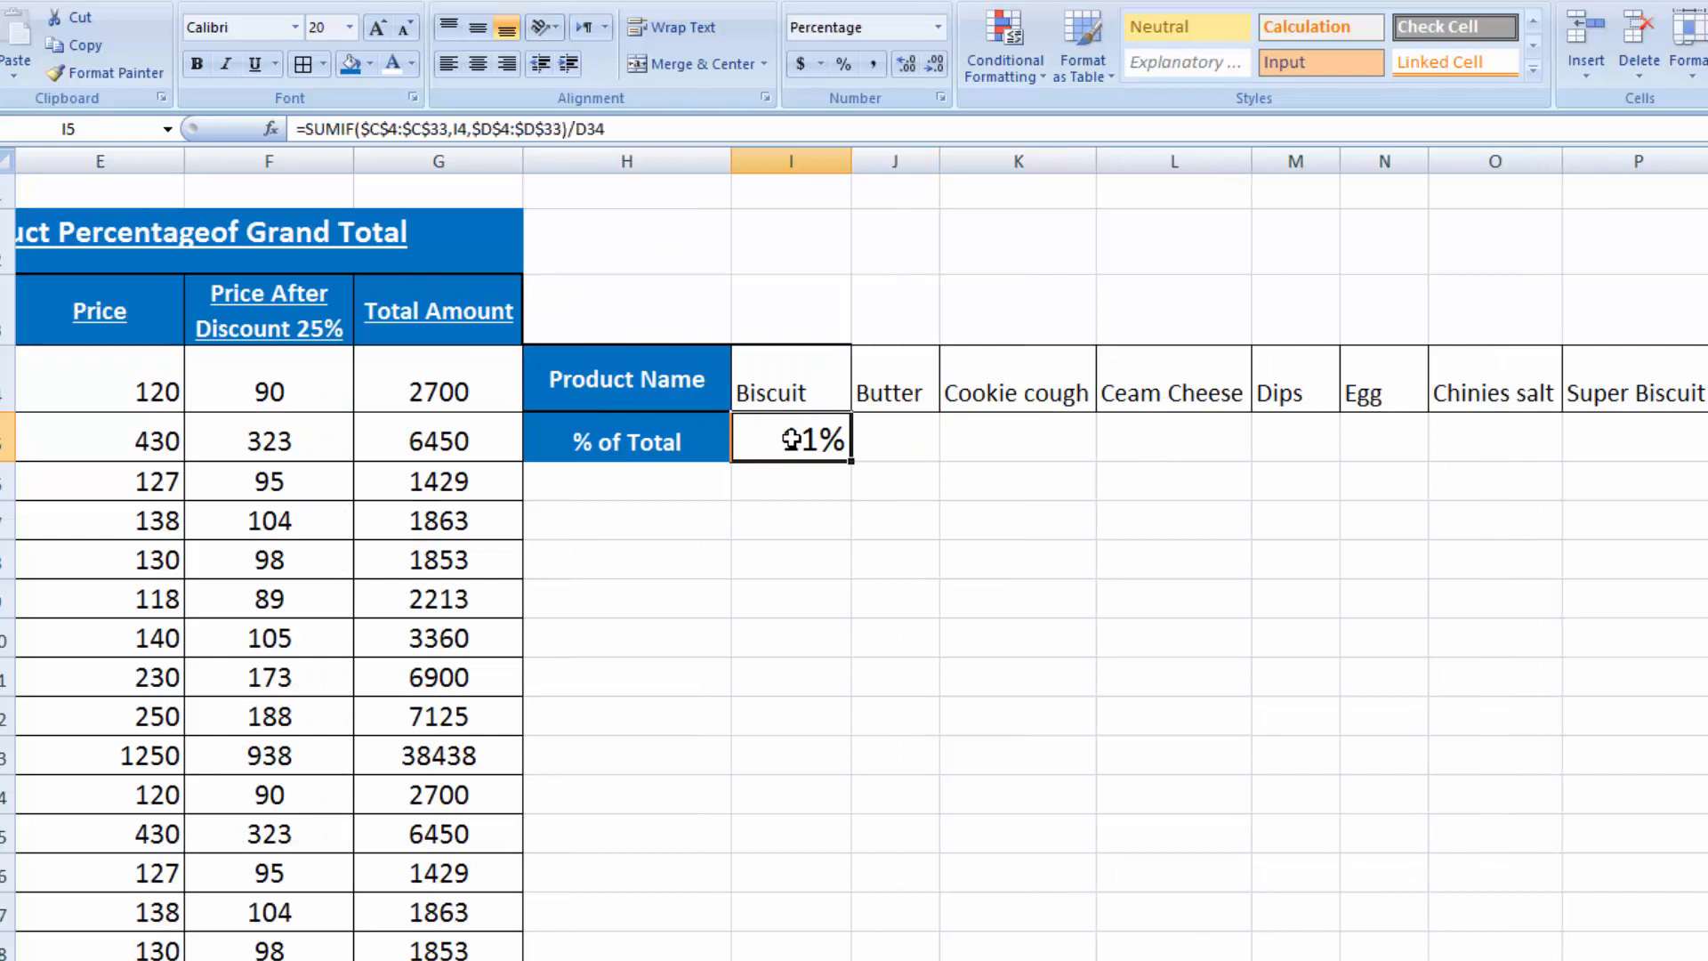
pyautogui.hotkey('shift', 'Right')
pyautogui.hotkey('shift', 'Right')
pyautogui.hotkey('shift', 'Right')
pyautogui.hotkey('shift', 'Right')
pyautogui.hotkey('shift', 'Right')
pyautogui.hotkey('shift', 'Right')
pyautogui.hotkey('shift', 'Right')
pyautogui.hotkey('shift', 'Right')
pyautogui.hotkey('shift', 'Right')
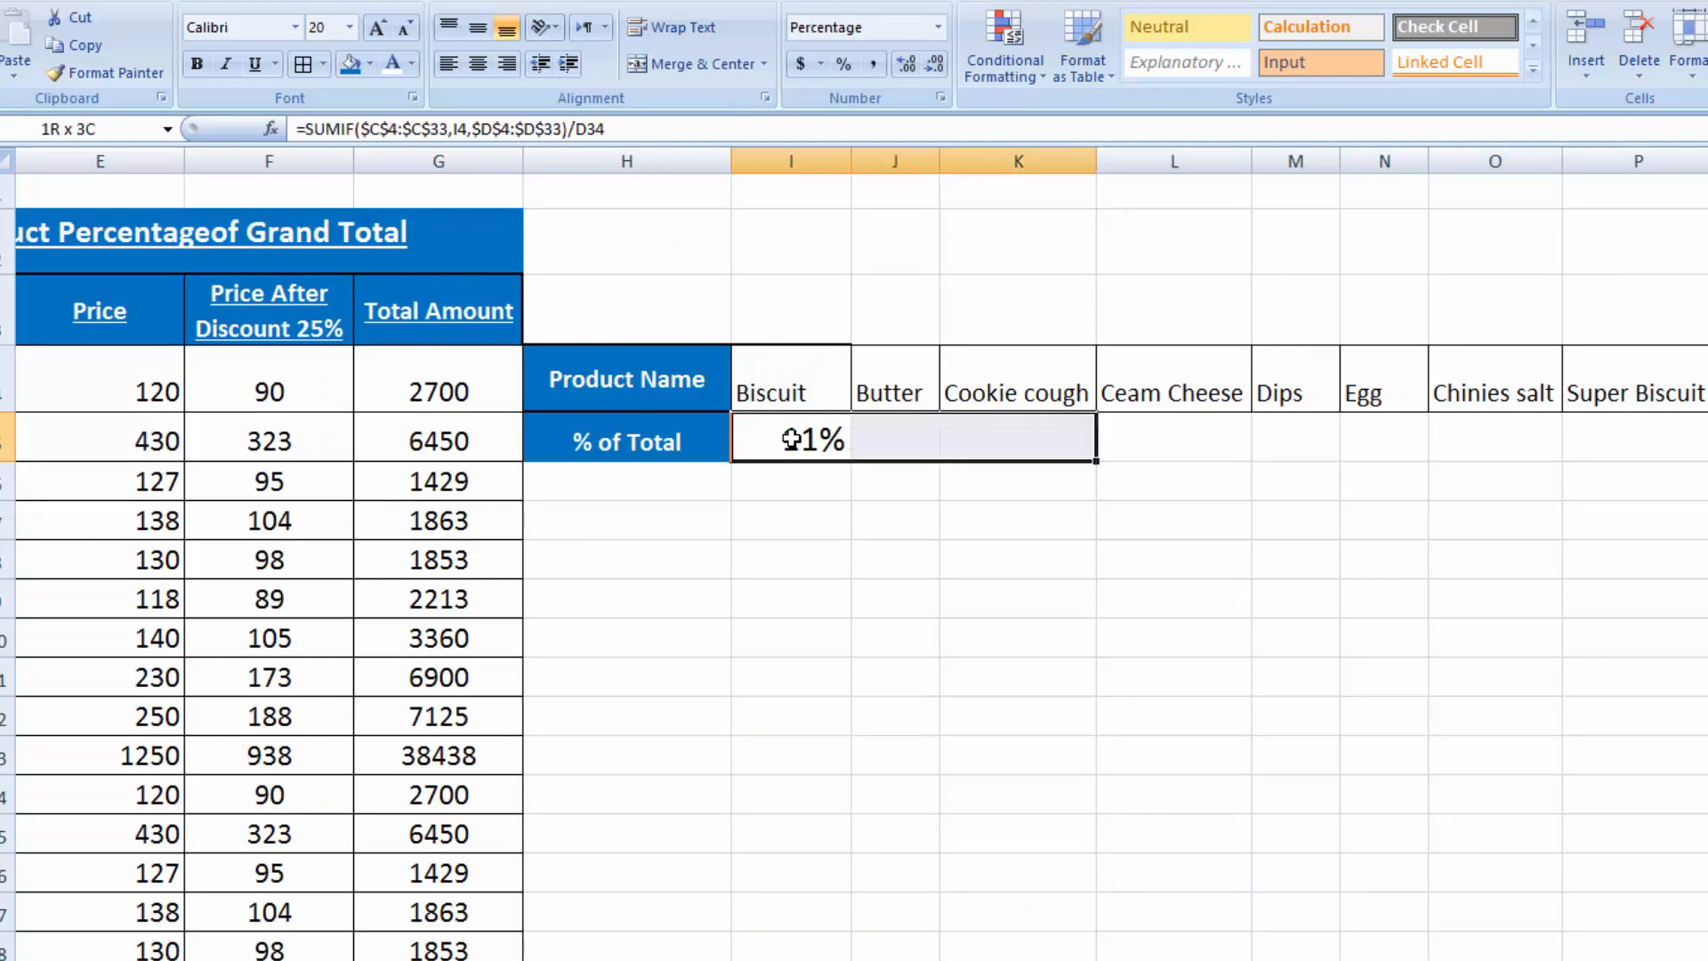
pyautogui.hotkey('shift', 'Right')
pyautogui.hotkey('shift', 'Right')
pyautogui.hotkey('shift', 'Right')
pyautogui.hotkey('shift', 'Right')
pyautogui.hotkey('shift', 'Right')
pyautogui.hotkey('shift', 'Right')
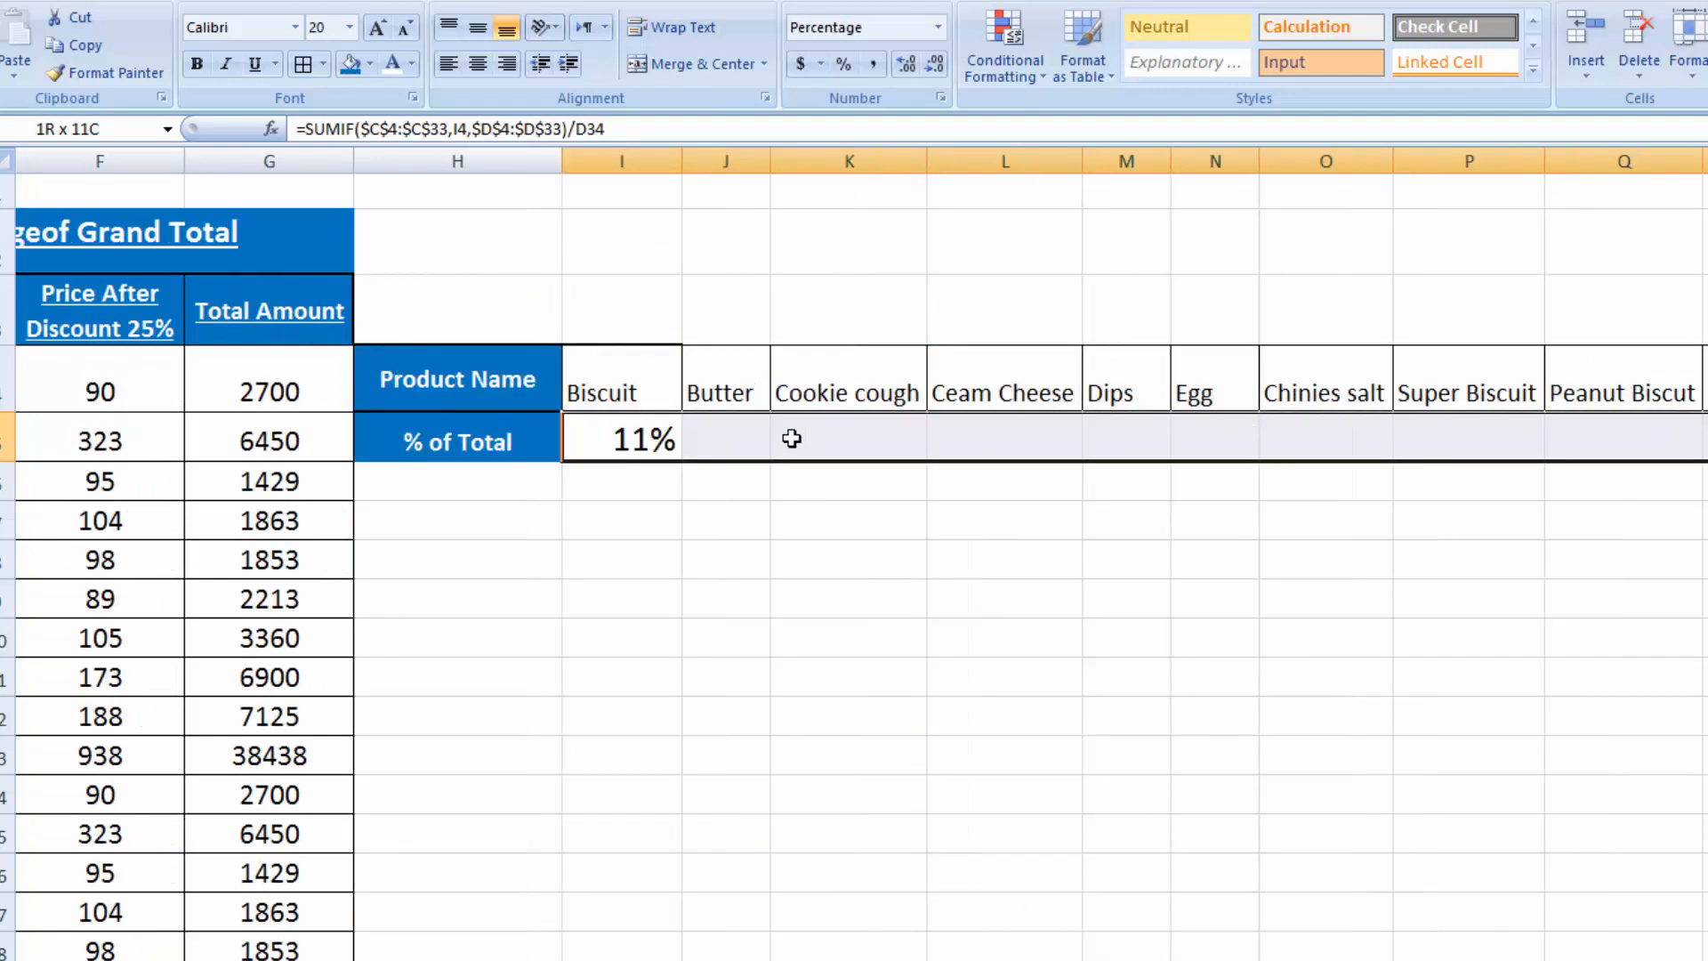
pyautogui.hotkey('shift', 'Right')
pyautogui.hotkey('shift', 'Right')
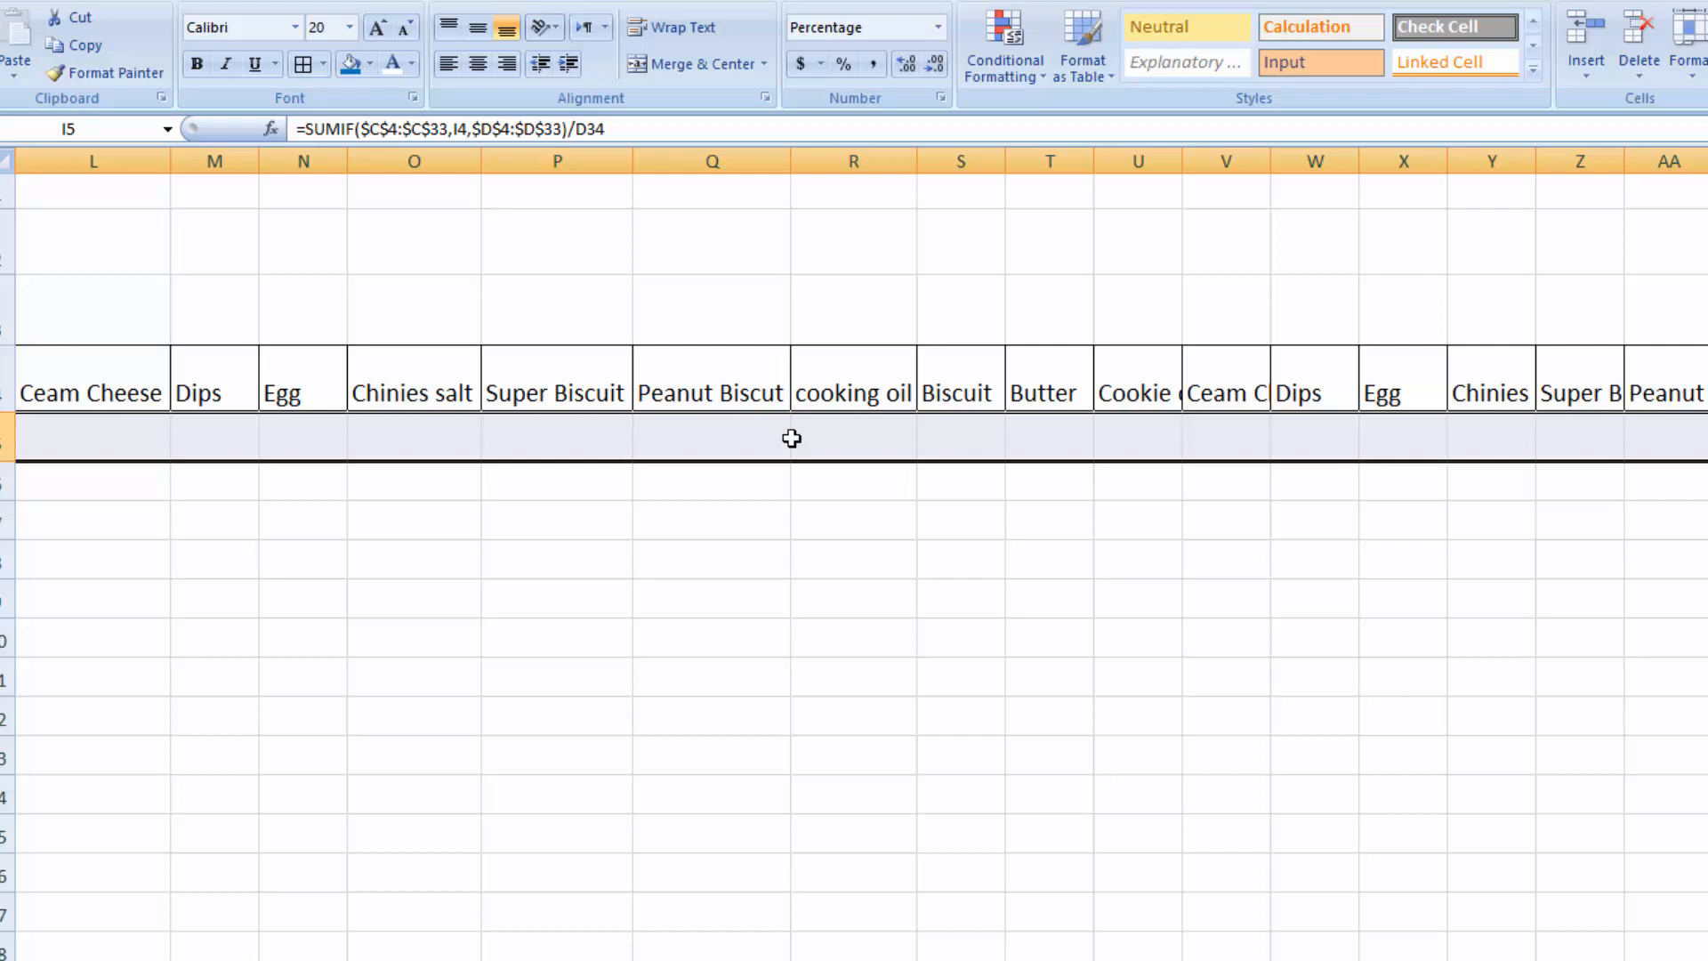
pyautogui.hotkey('ctrl', 'r')
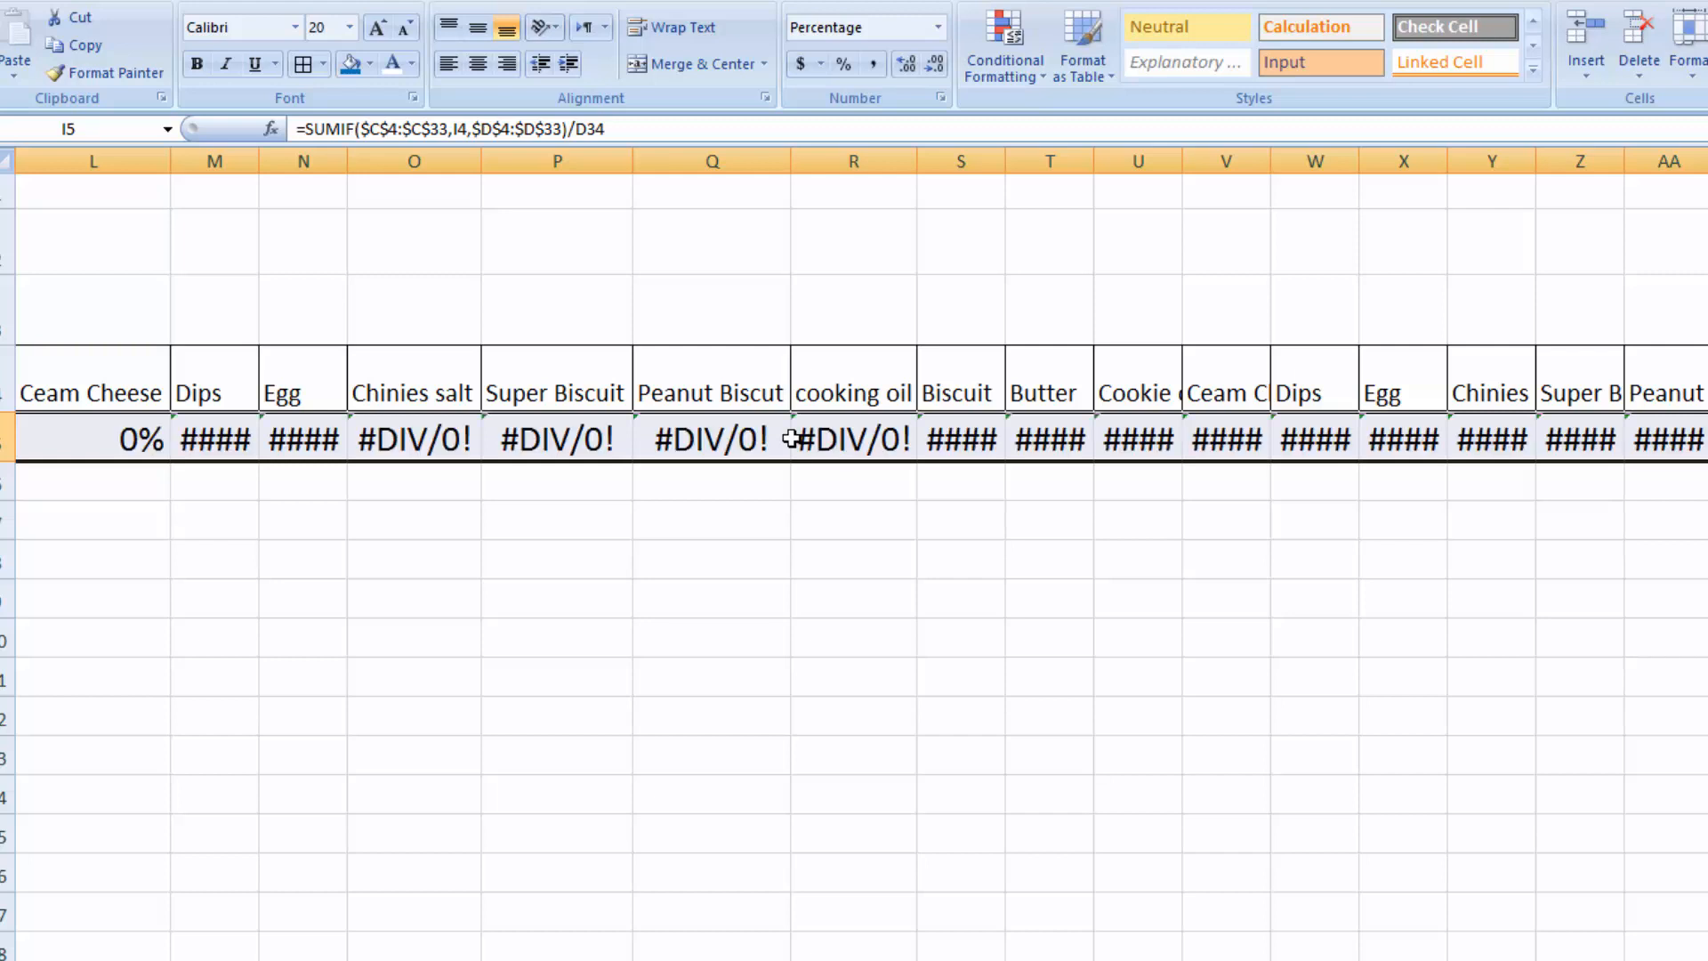
pyautogui.hotkey('ctrl', 'z')
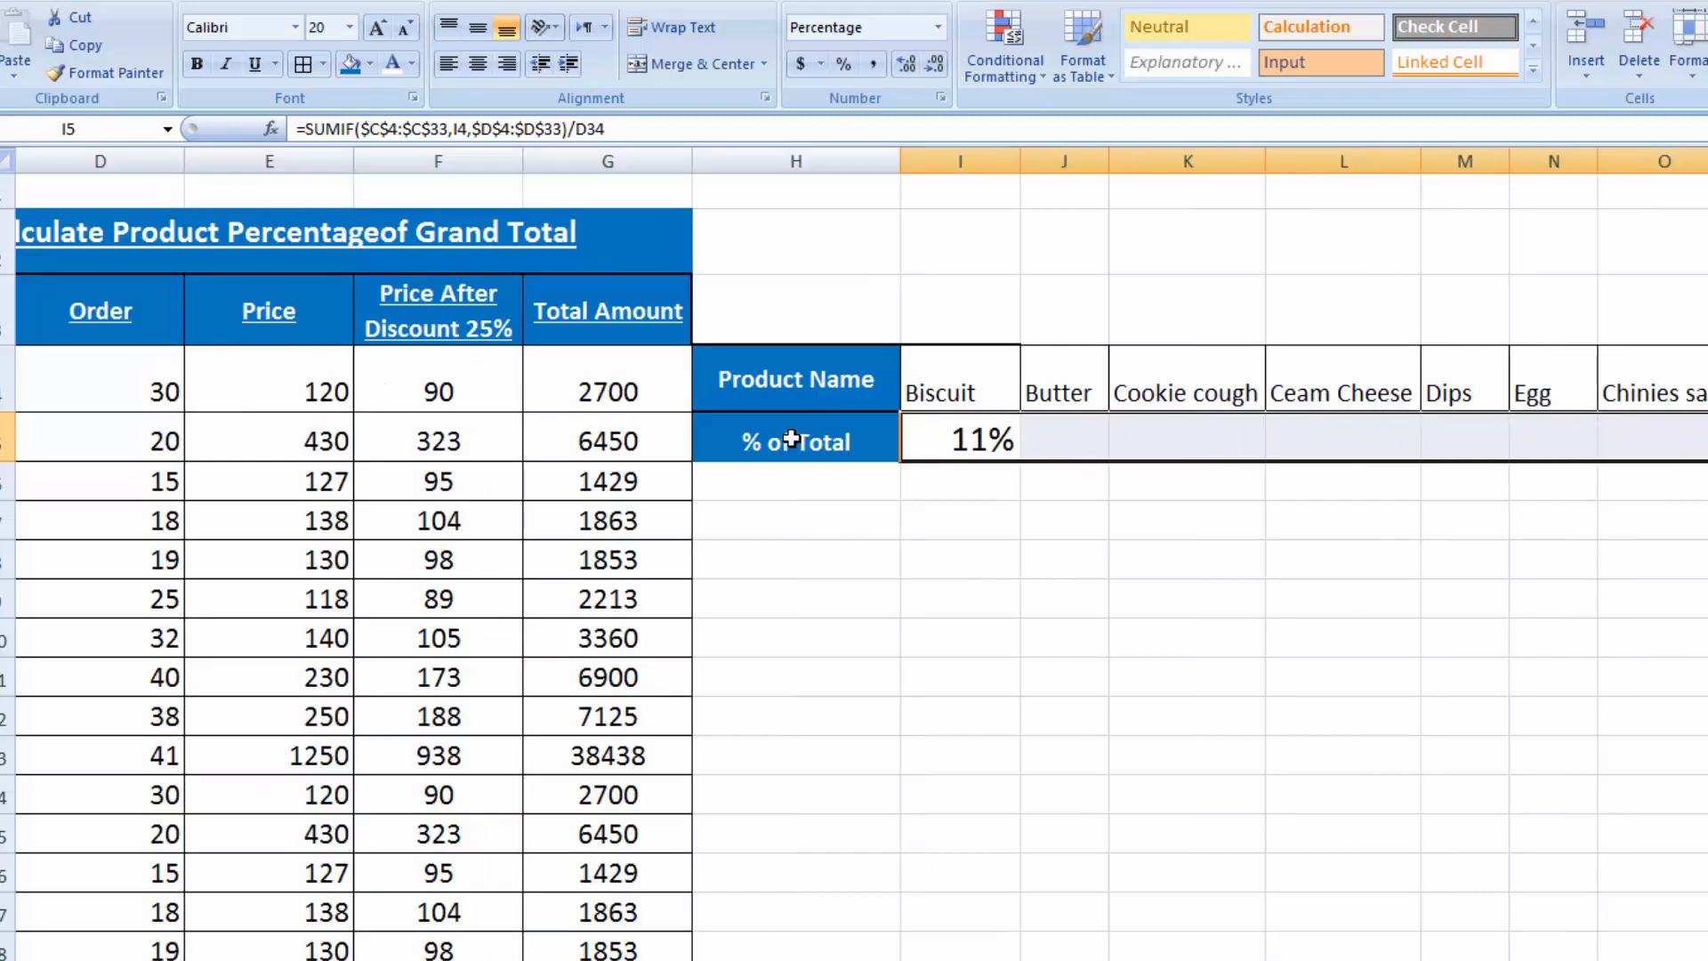
# Make the D34 divisor in the I5 formula an absolute reference, $D$34
pyautogui.click(1196, 556)
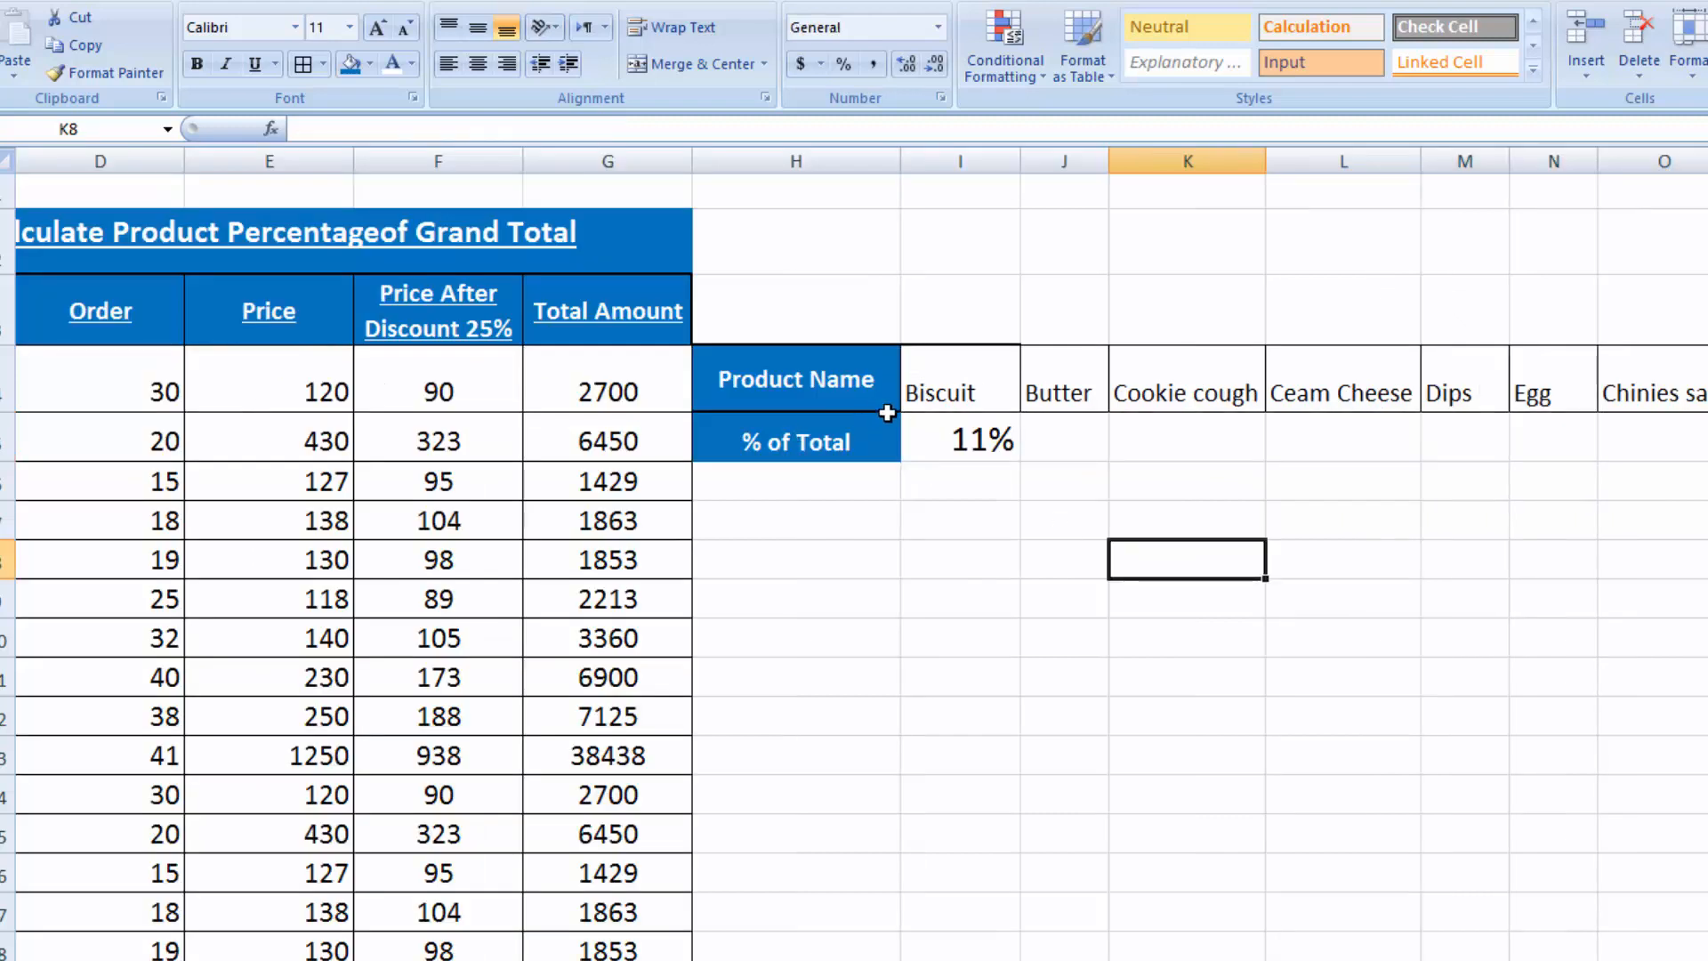
pyautogui.click(980, 440)
pyautogui.click(609, 129)
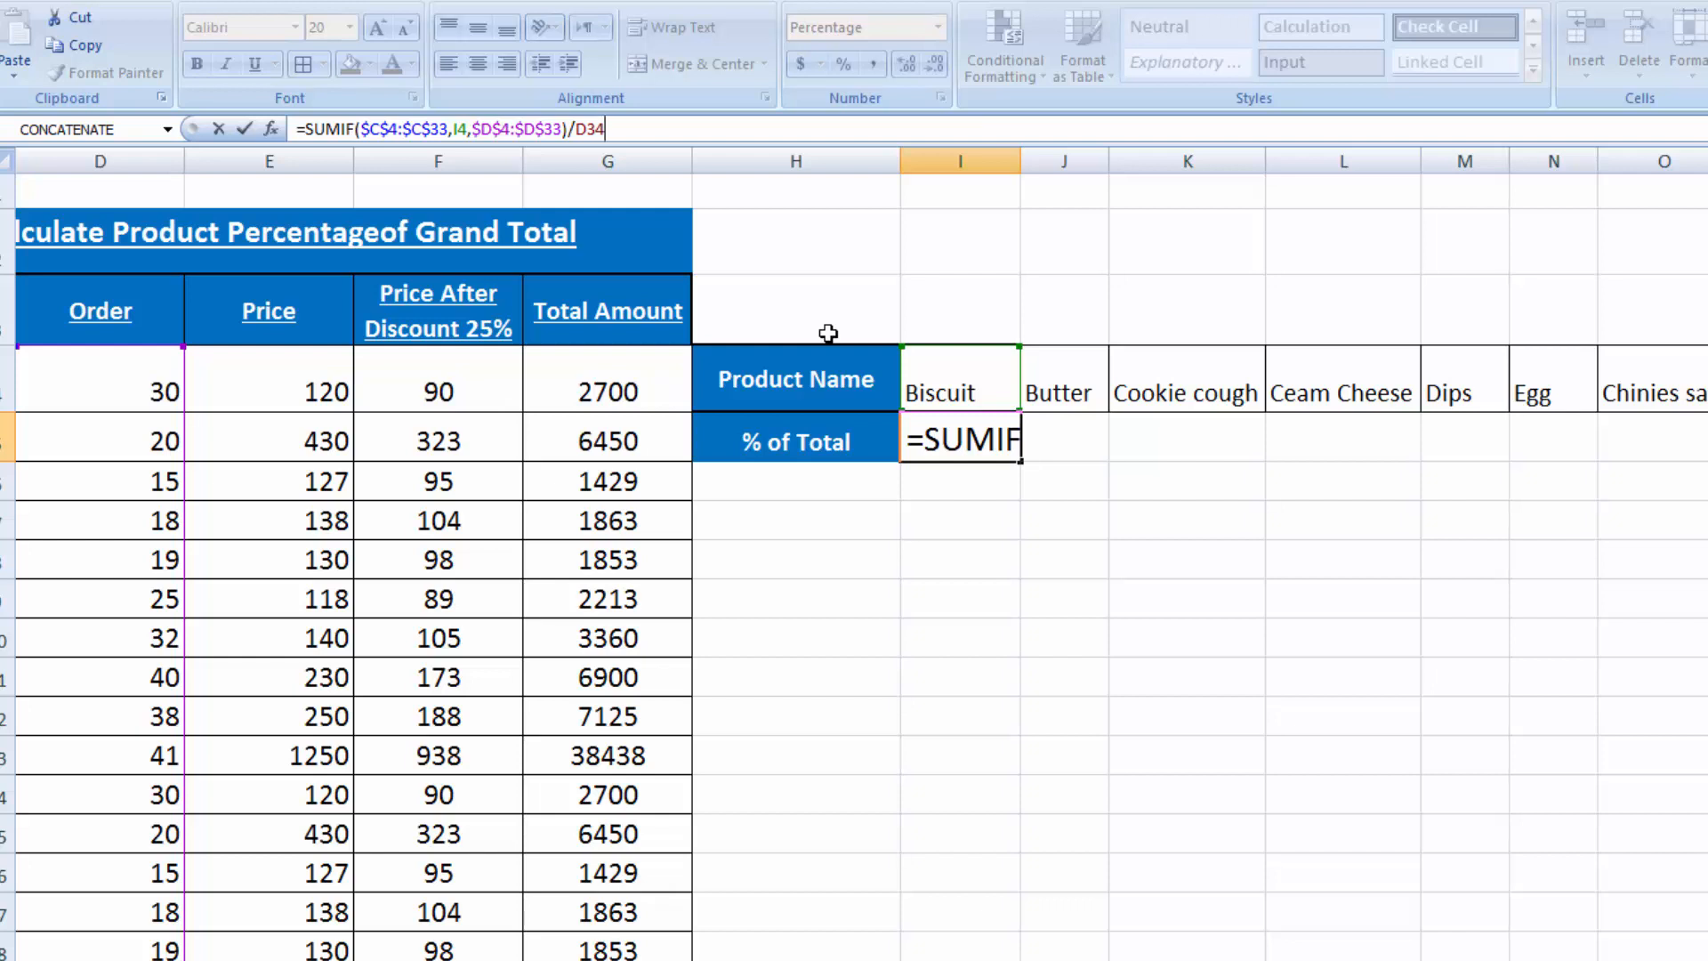
pyautogui.press('F4')
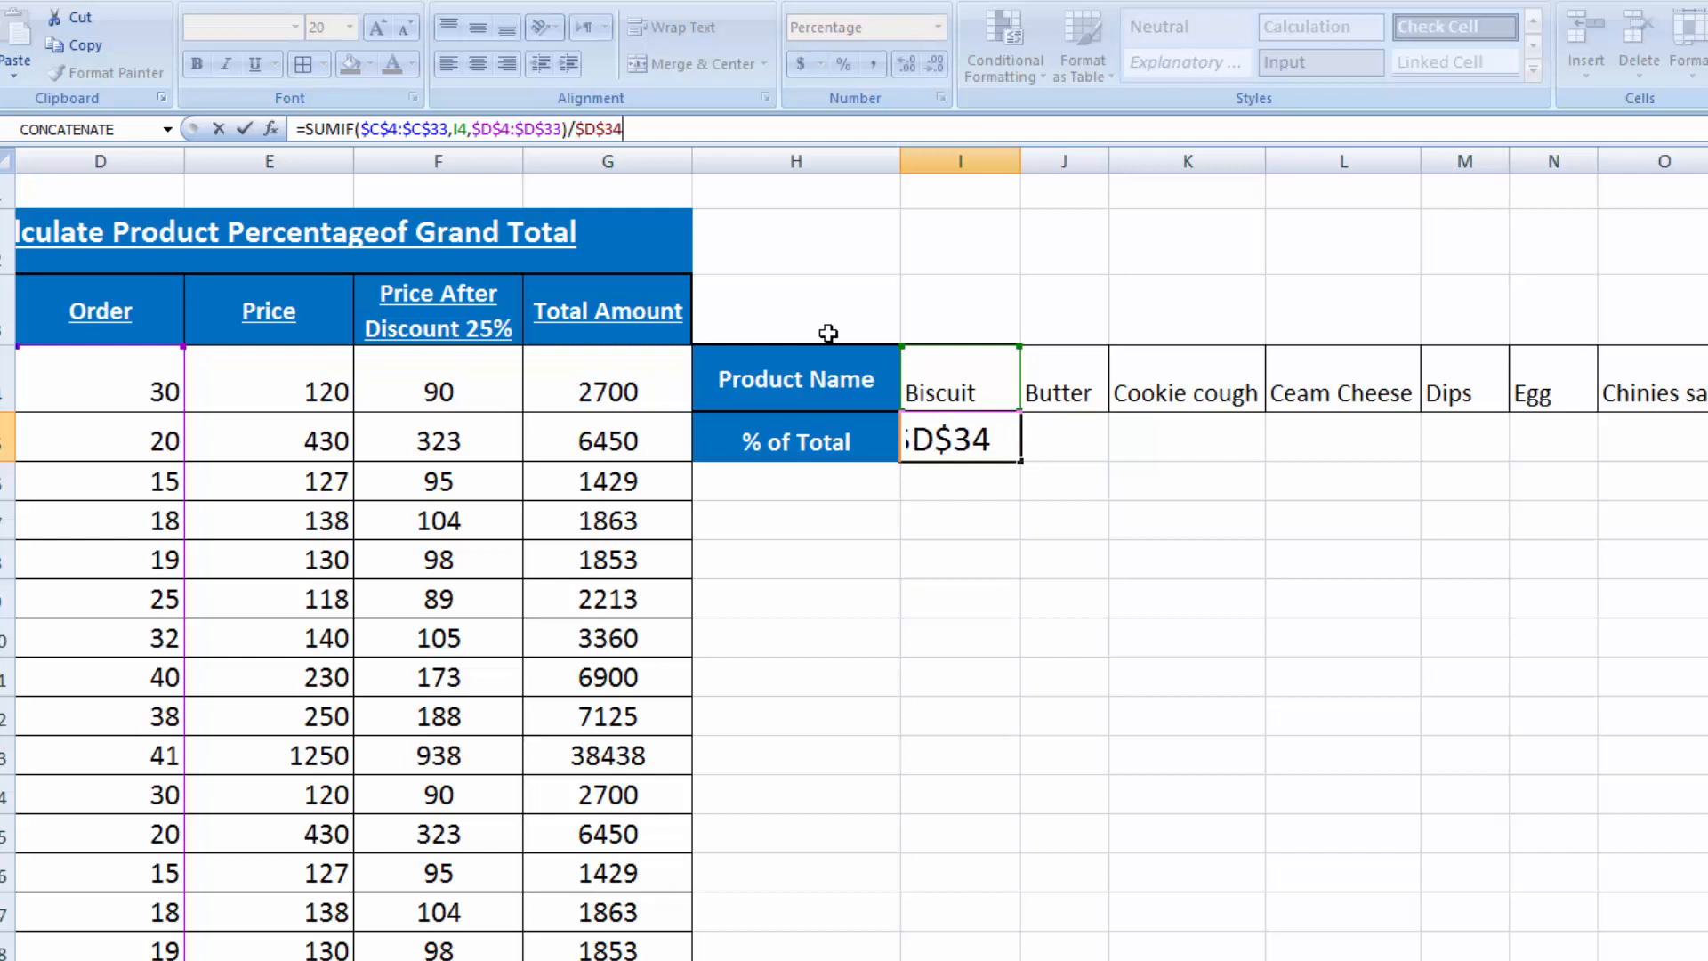
pyautogui.press('Return')
# Fill the corrected I5 formula to the right across the % of Total row under all the product names
pyautogui.click(909, 434)
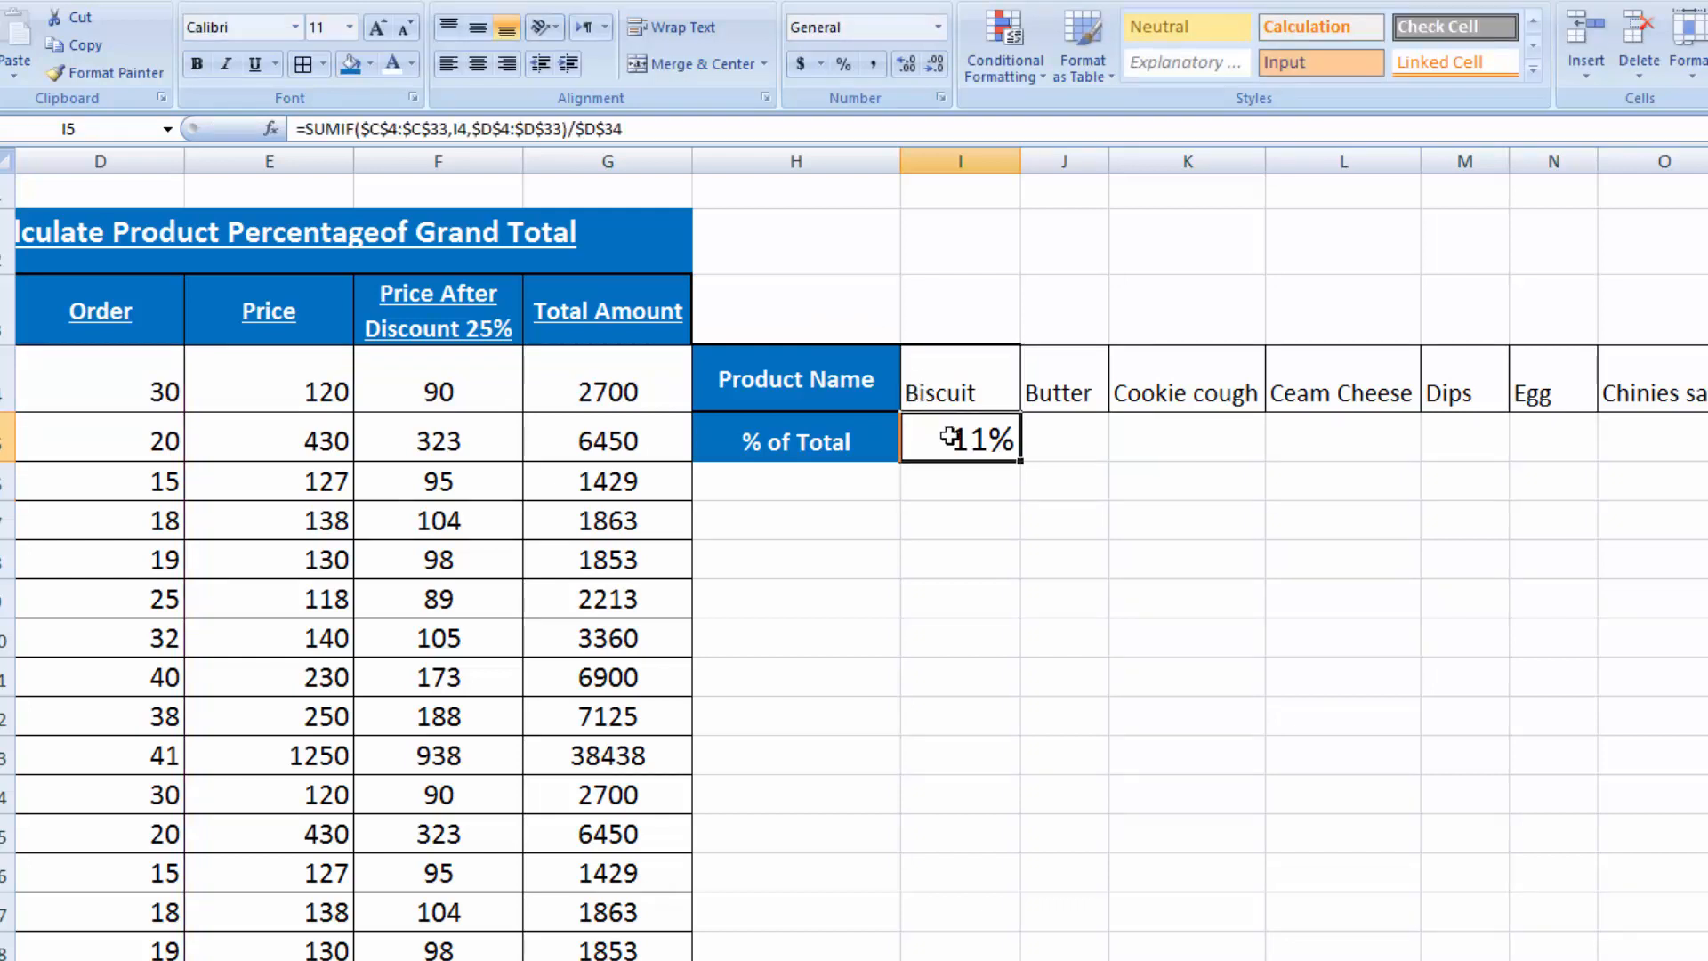
pyautogui.hotkey('shift', 'Right')
pyautogui.hotkey('shift', 'Right')
pyautogui.hotkey('shift', 'Right')
pyautogui.hotkey('shift', 'Right')
pyautogui.hotkey('shift', 'Right')
pyautogui.hotkey('shift', 'Right')
pyautogui.hotkey('shift', 'Right')
pyautogui.hotkey('shift', 'Right')
pyautogui.hotkey('shift', 'Right')
pyautogui.hotkey('shift', 'Right')
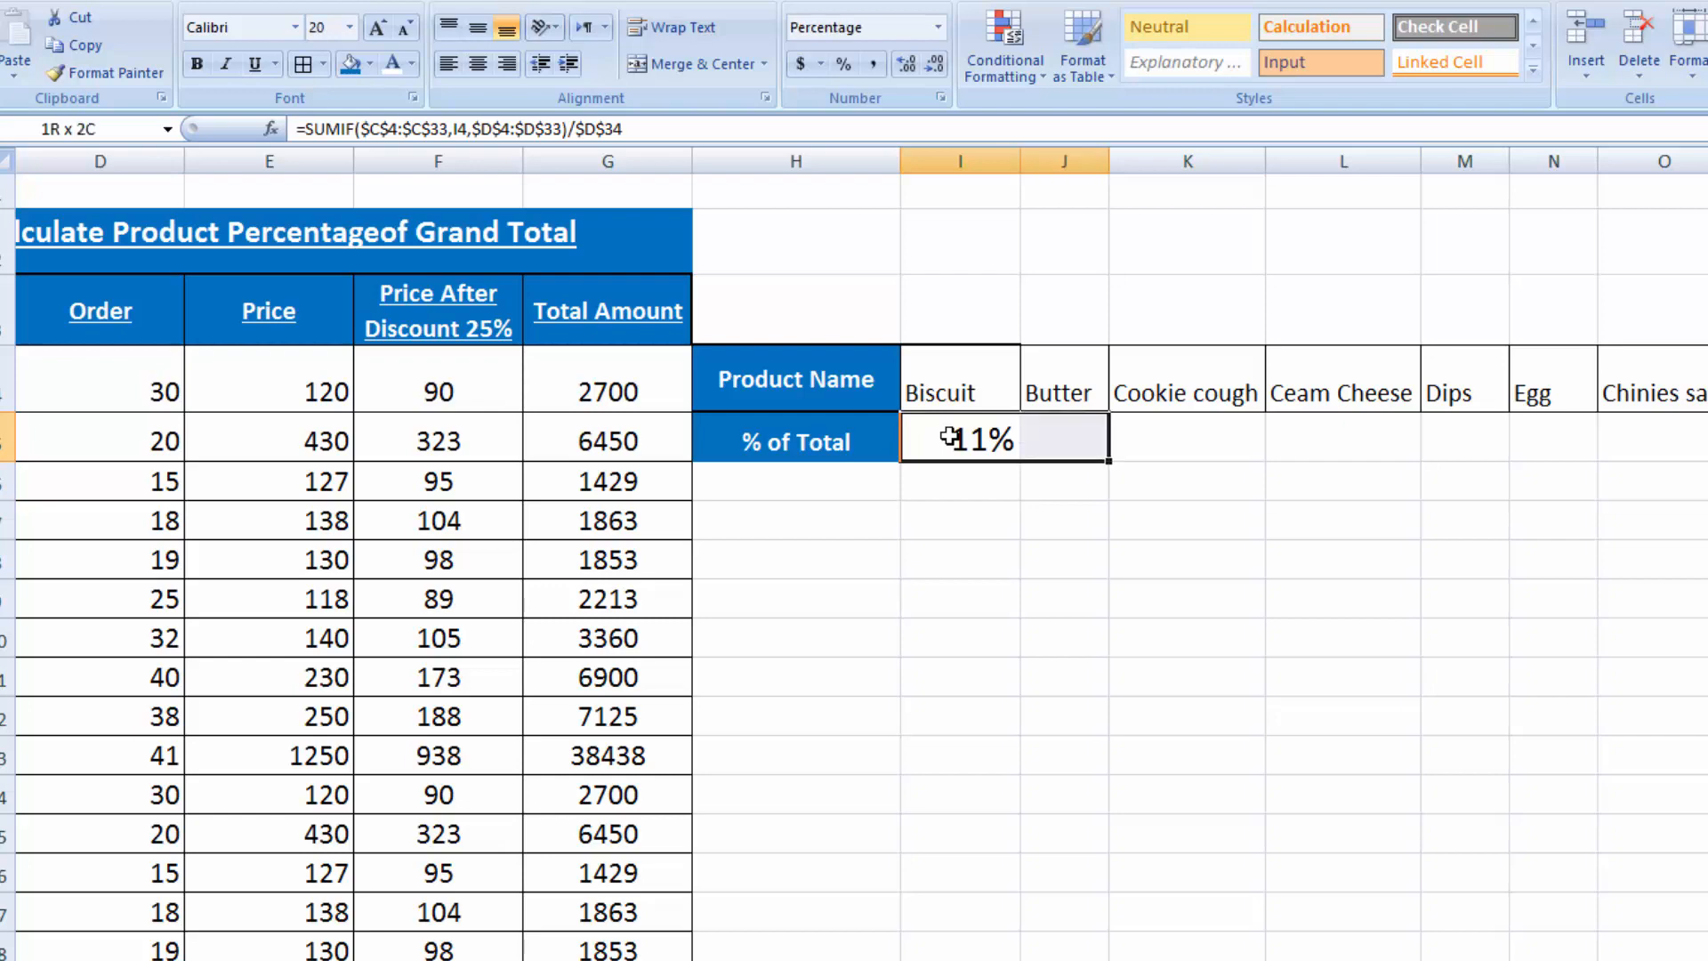
pyautogui.hotkey('shift', 'Right')
pyautogui.hotkey('shift', 'Right')
pyautogui.hotkey('shift', 'Right')
pyautogui.hotkey('shift', 'Right')
pyautogui.hotkey('shift', 'Right')
pyautogui.hotkey('shift', 'Right')
pyautogui.hotkey('shift', 'Right')
pyautogui.hotkey('shift', 'Right')
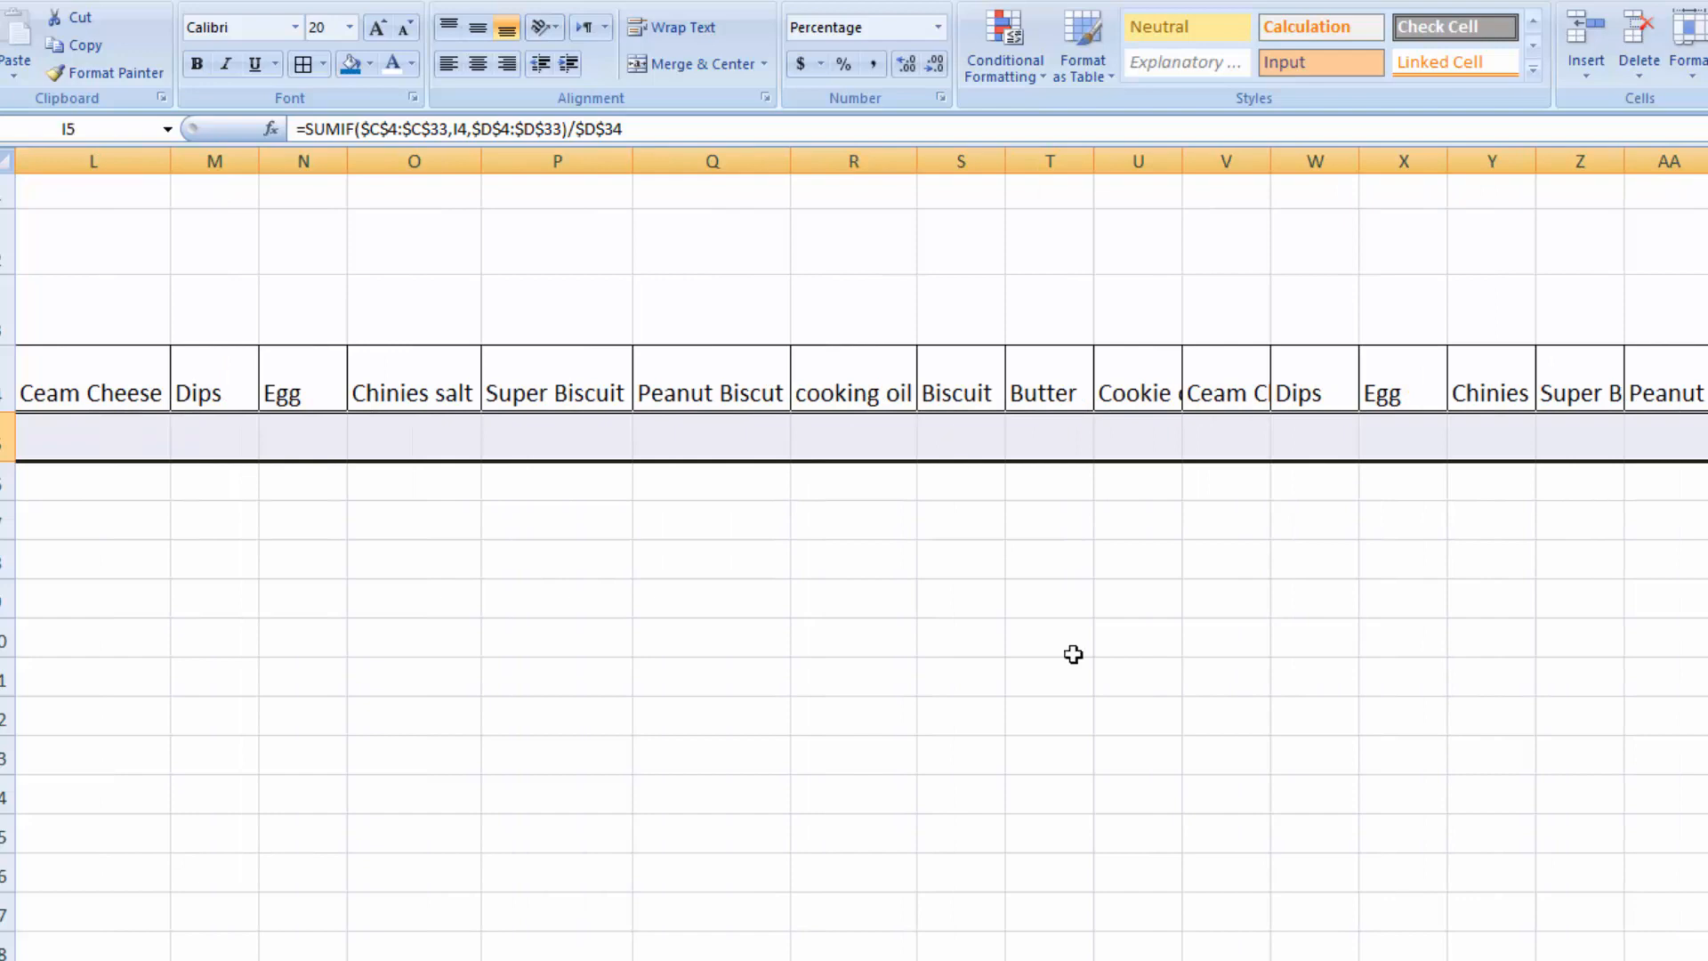
pyautogui.hscroll(-6, 854, 561)
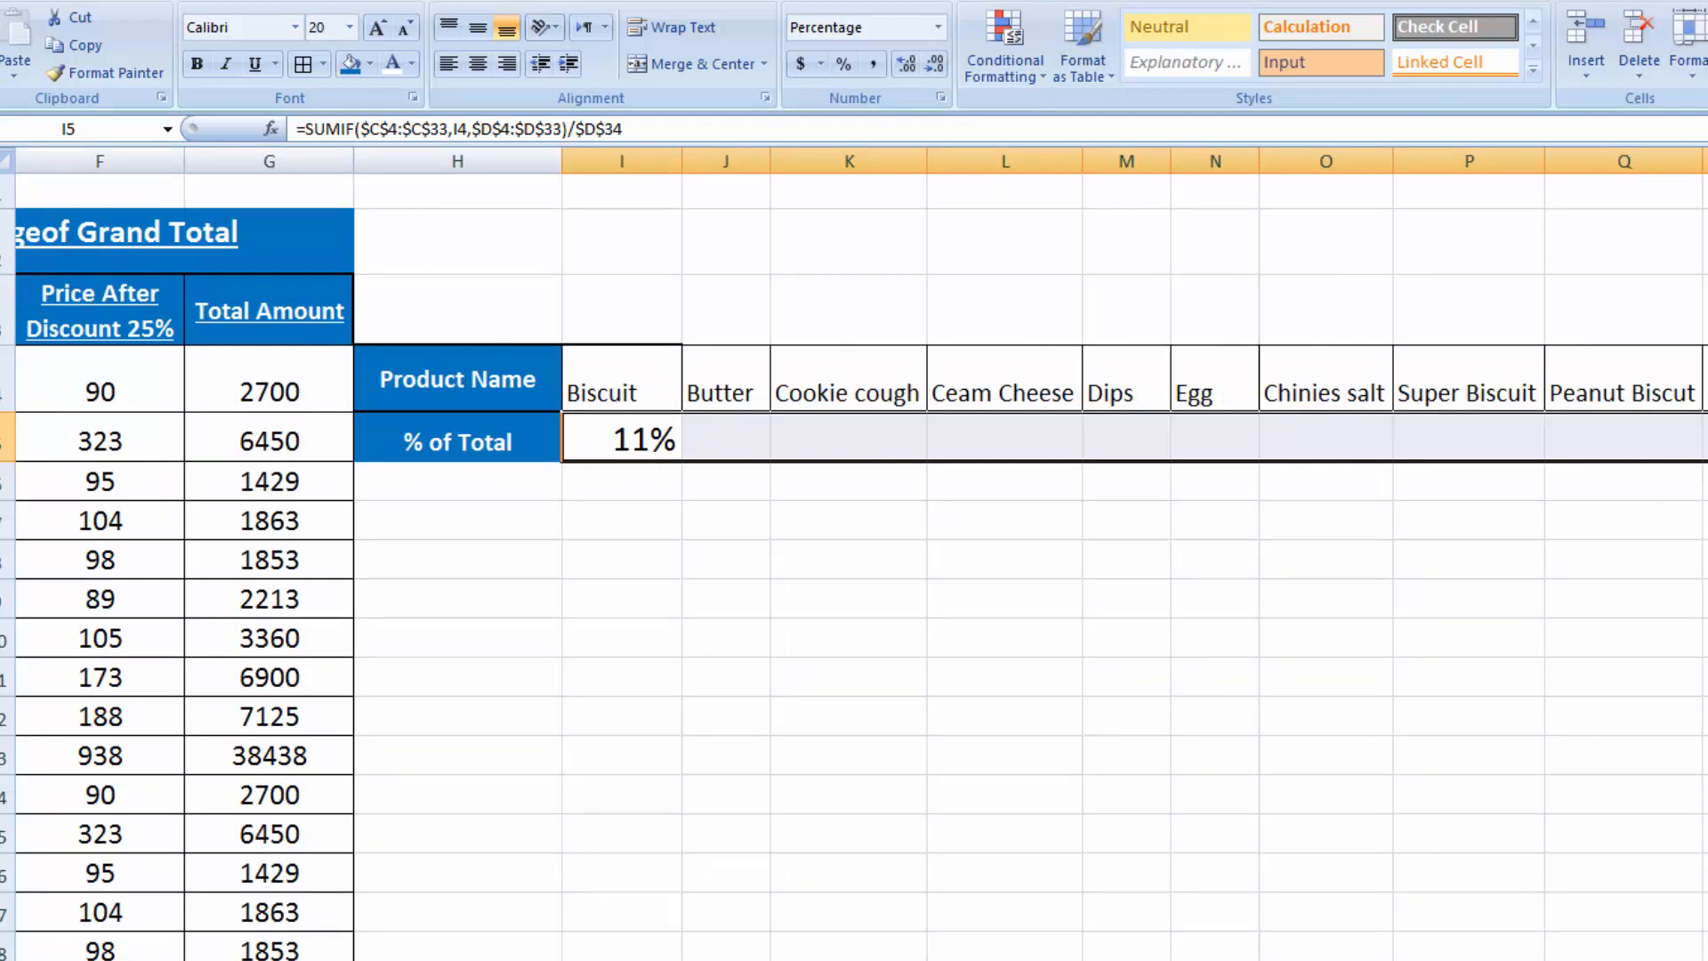
pyautogui.hotkey('ctrl', 'r')
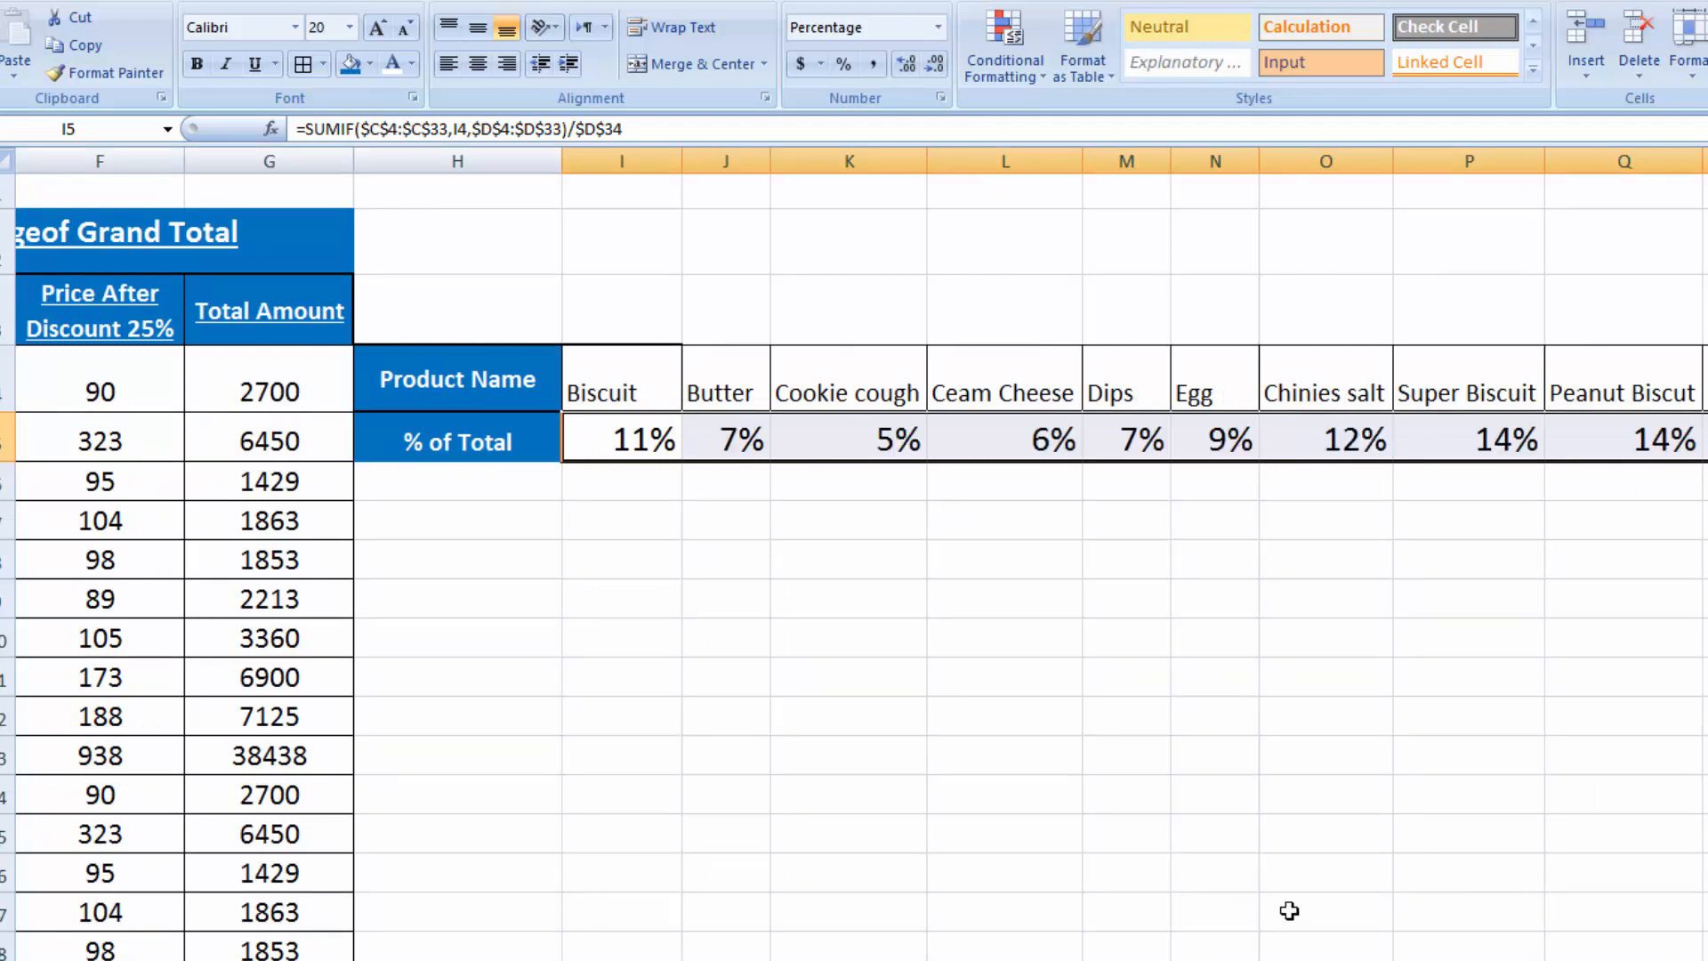
# Add the product percentages in I5:R5 with a SUM formula in cell S5
pyautogui.moveTo(1395, 960); pyautogui.dragTo(1401, 960)
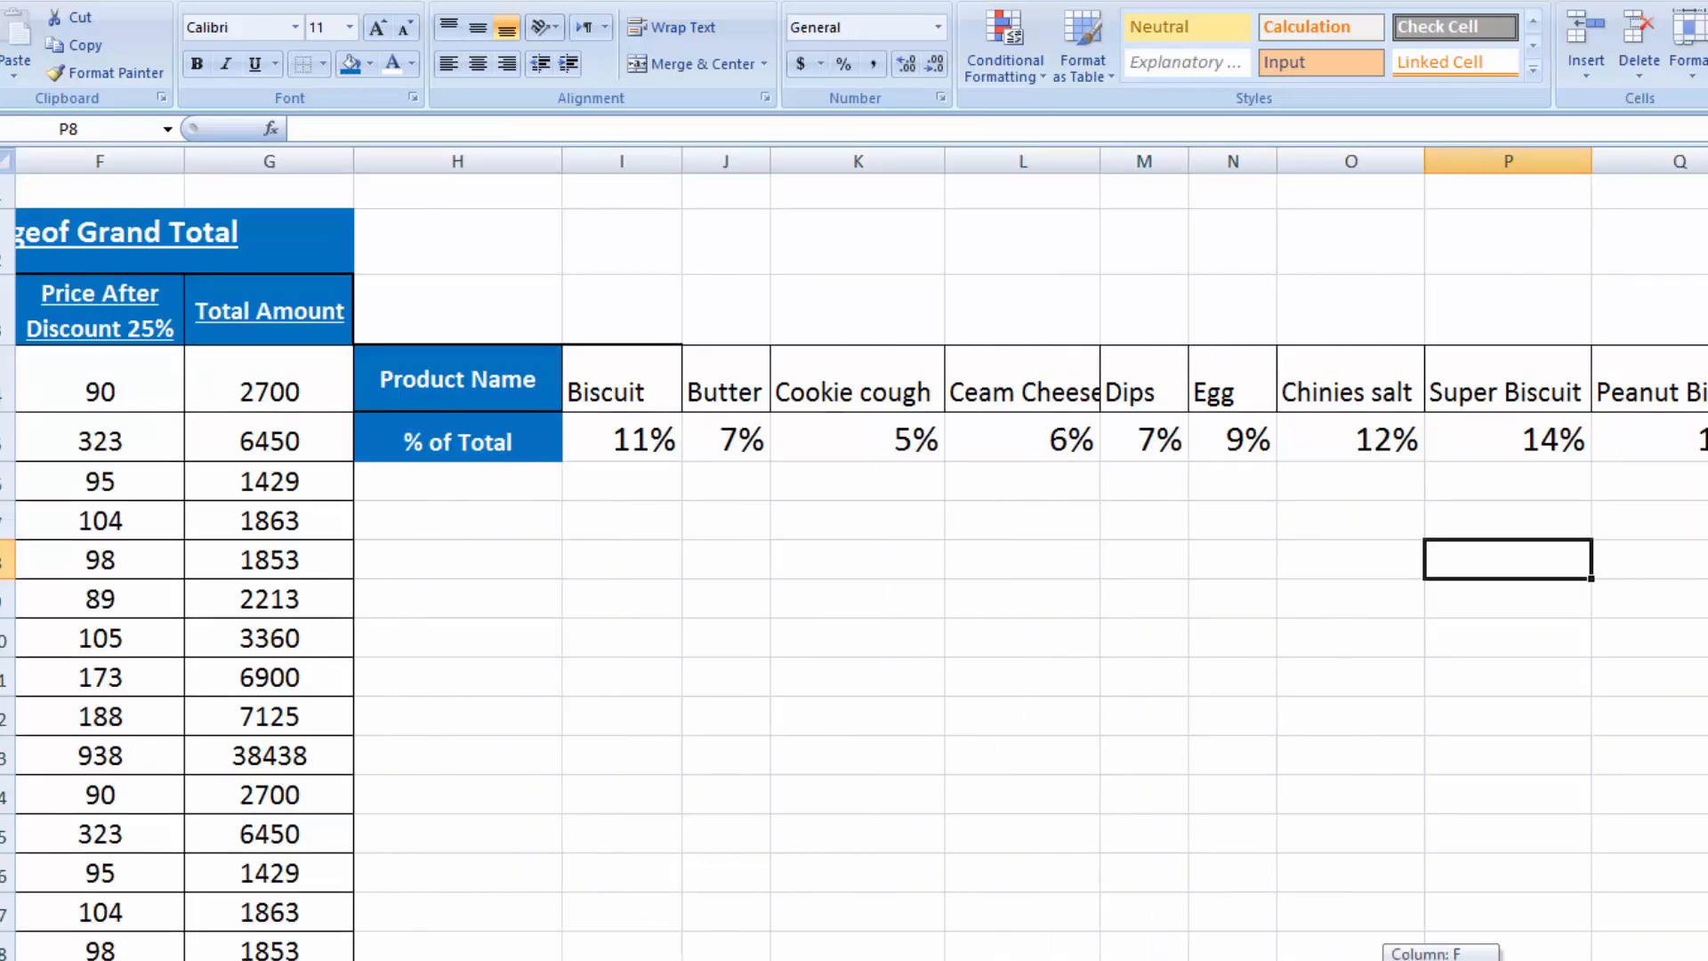
pyautogui.moveTo(1402, 960); pyautogui.dragTo(1410, 960)
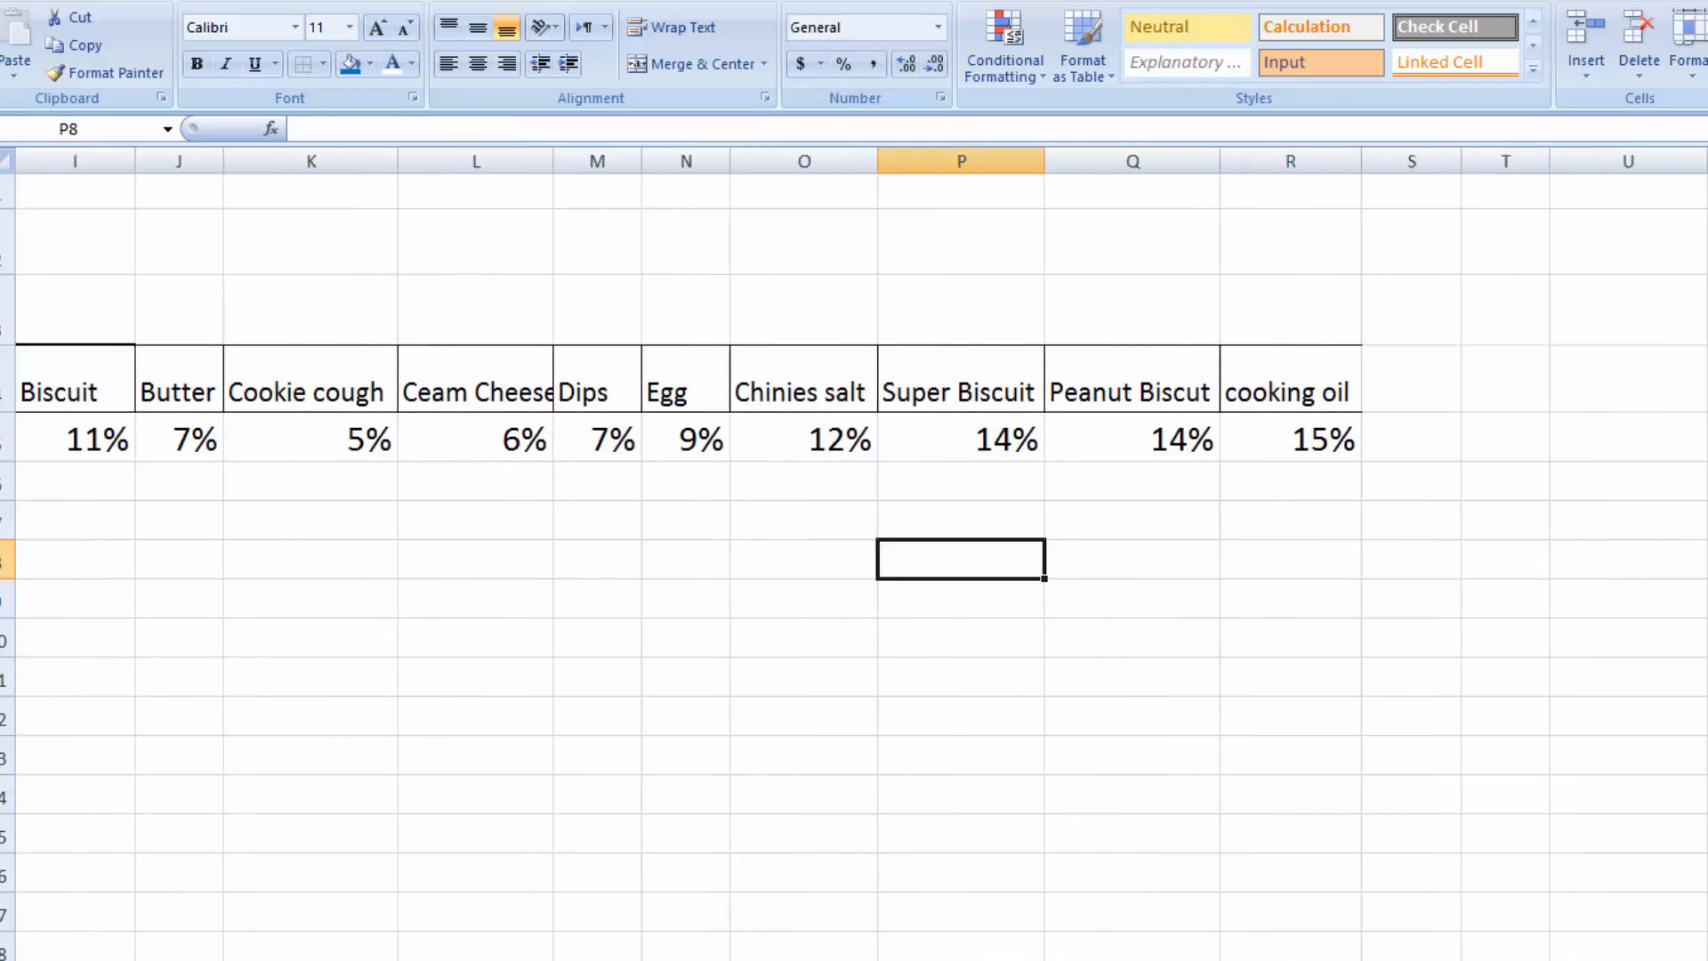
pyautogui.click(1424, 442)
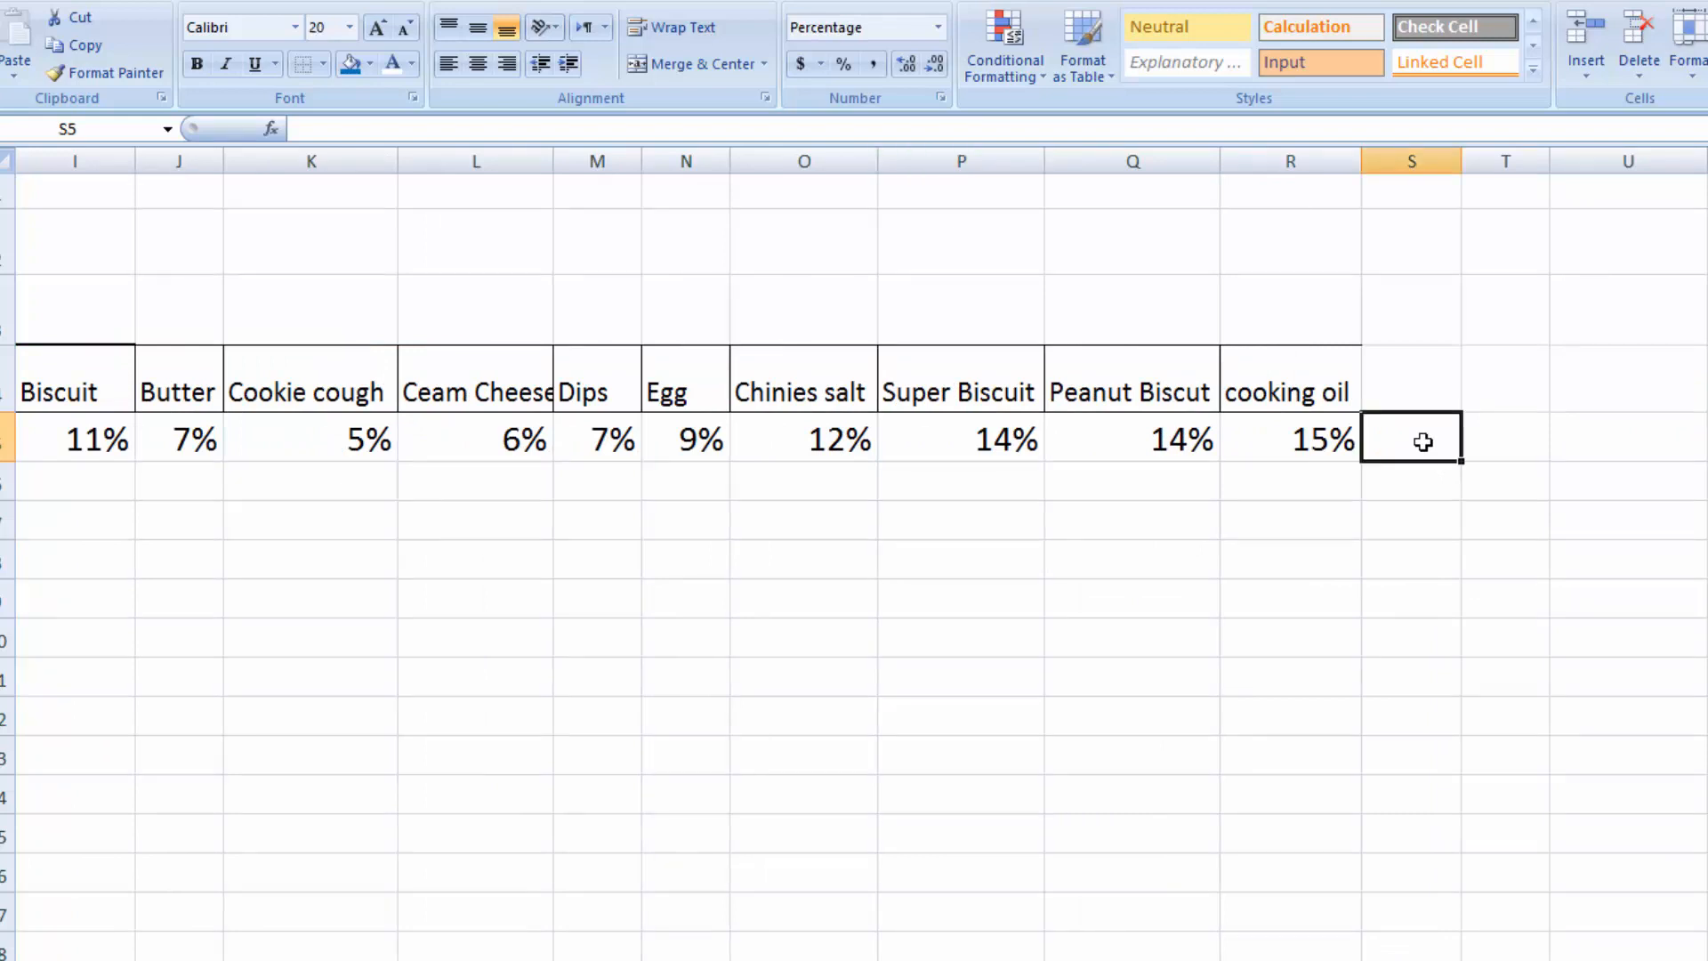
pyautogui.hotkey('alt', '=')
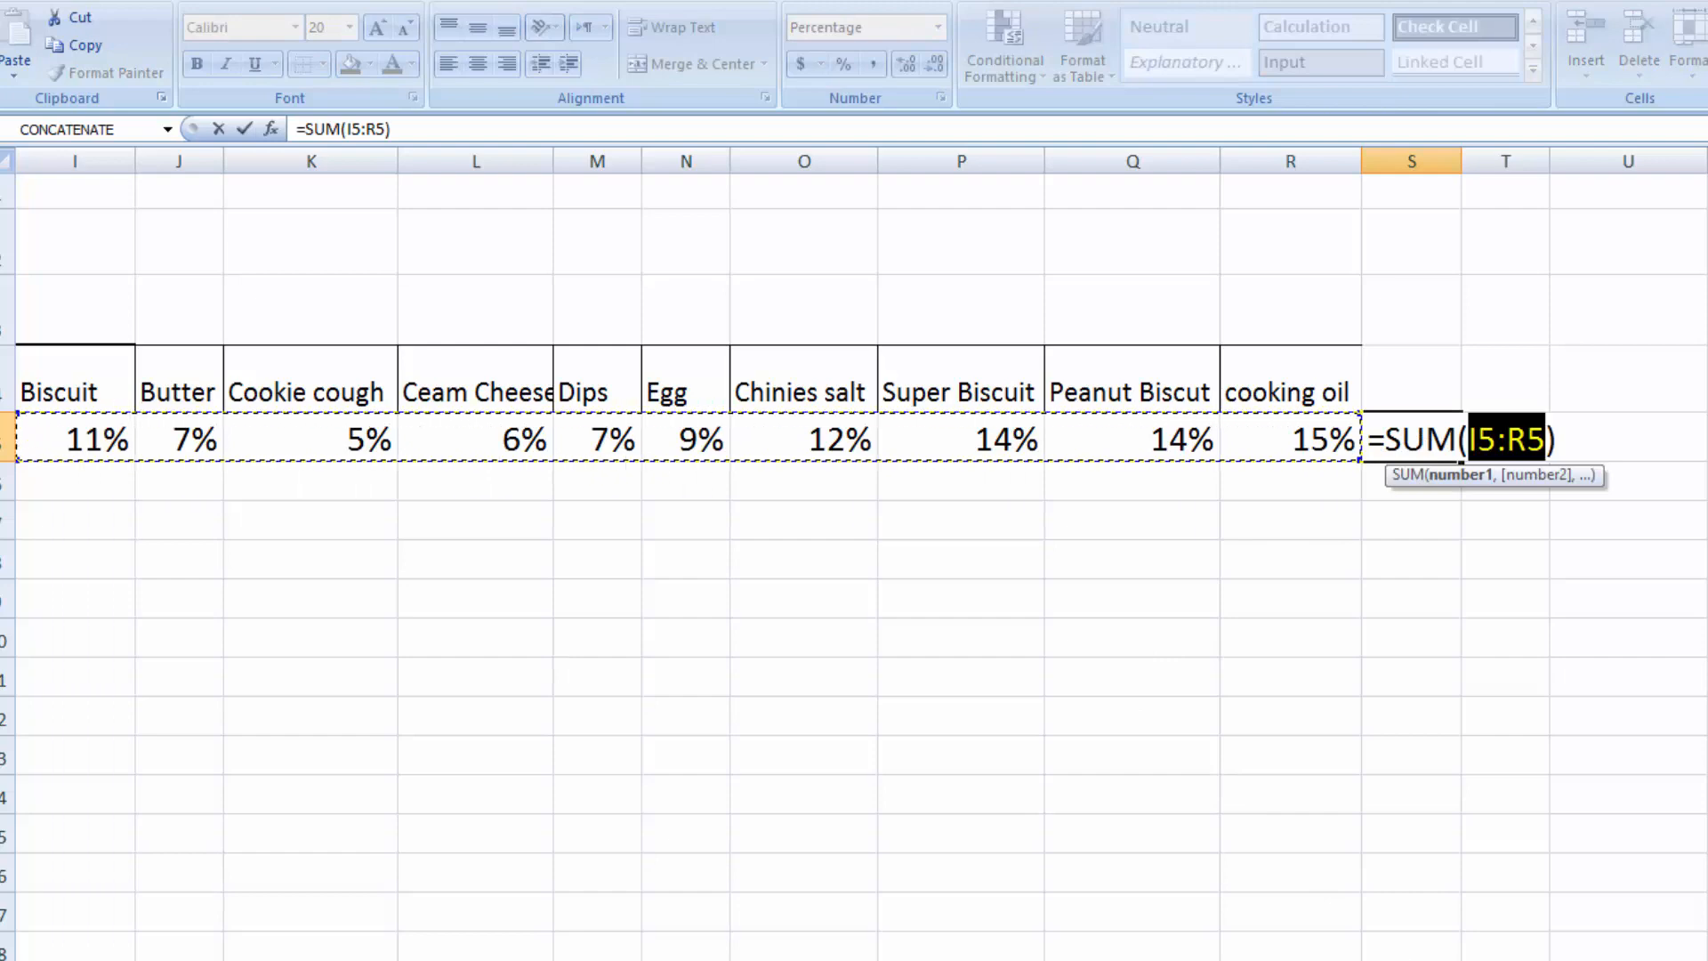
pyautogui.press('Return')
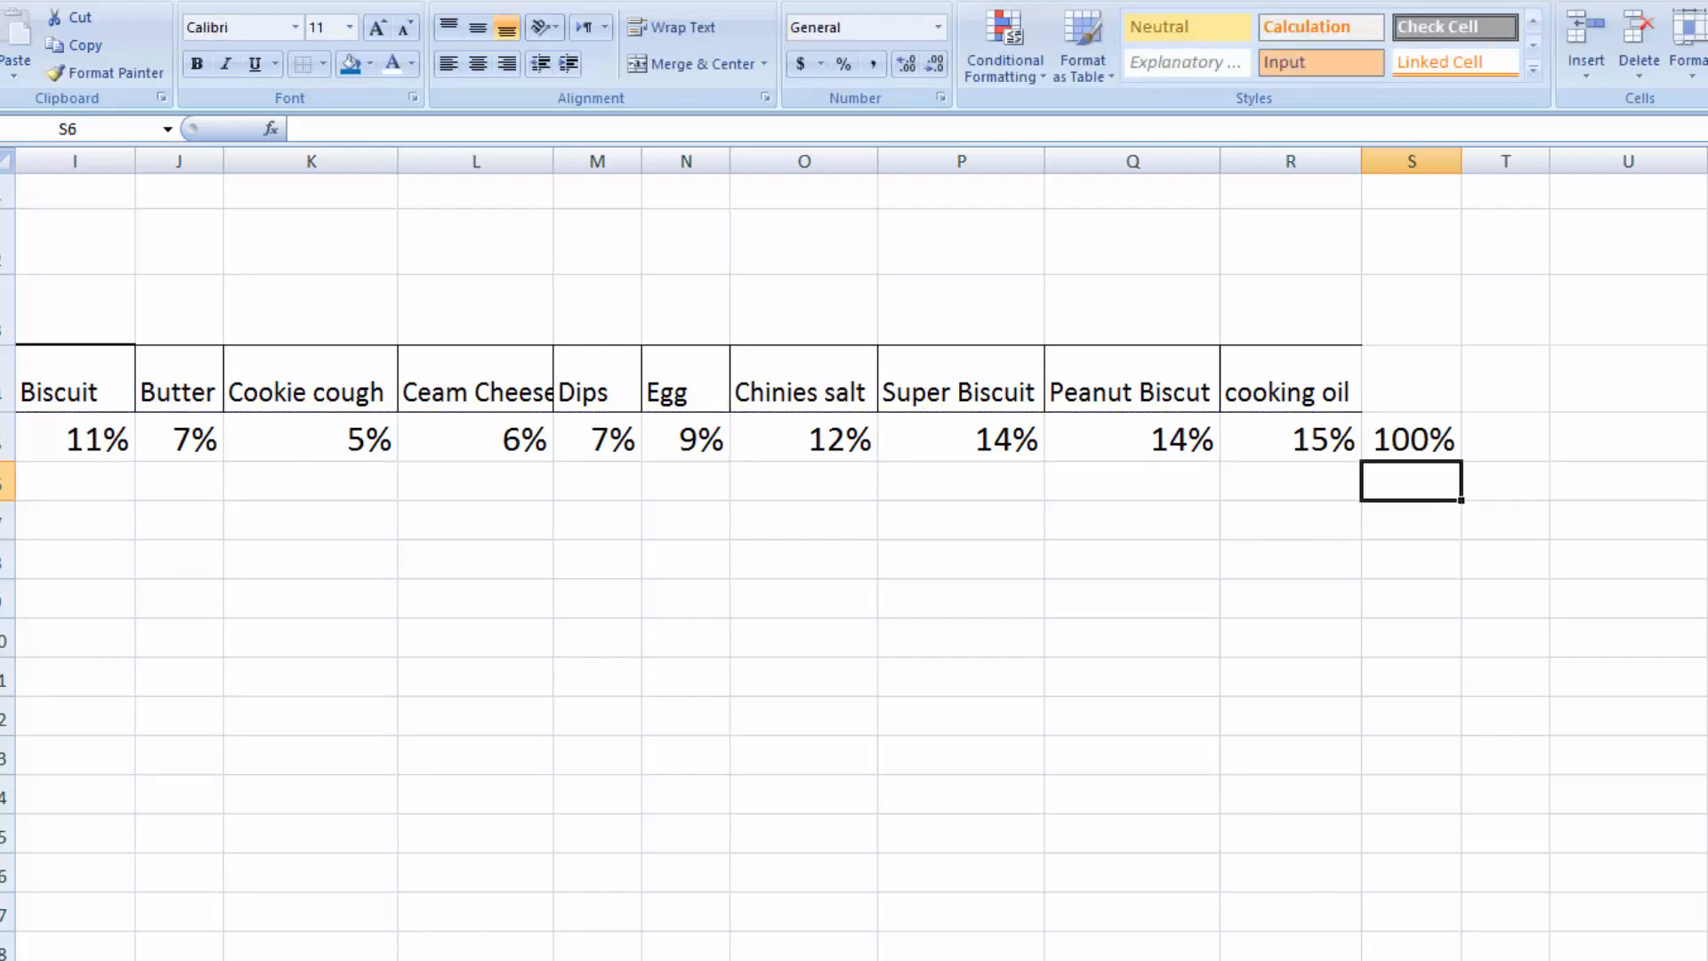
# Copy the product names in column C, from C4 down to the last product above the Total row, into H11
pyautogui.hscroll(-4, 854, 551)
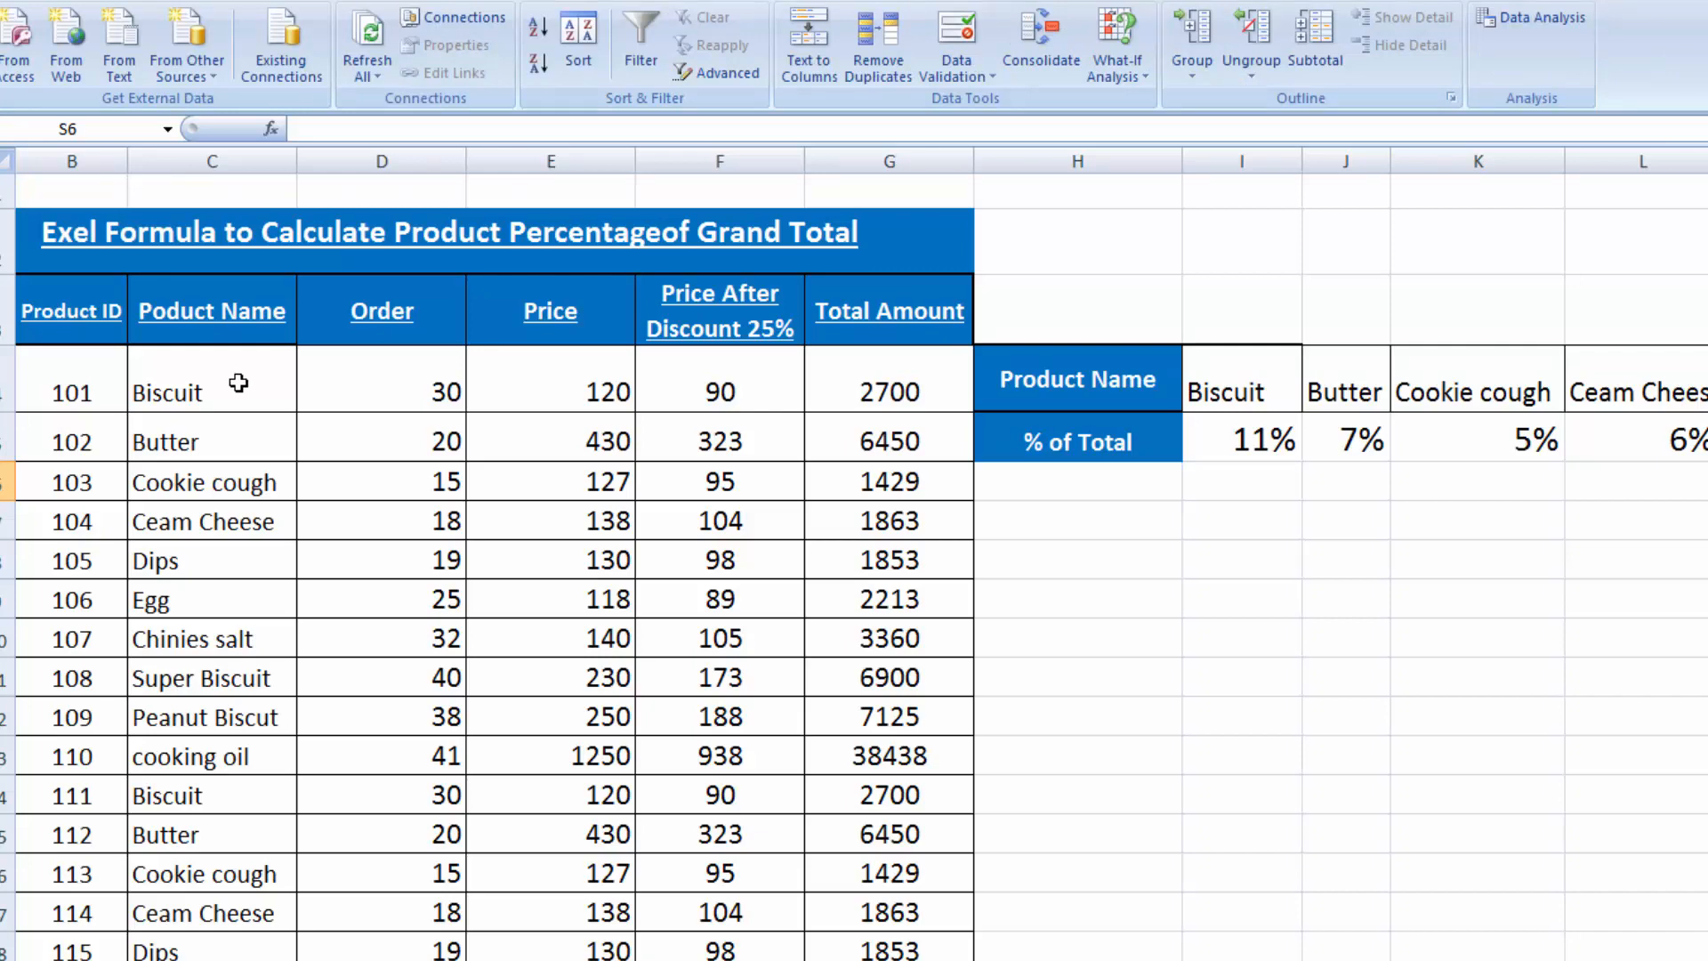
pyautogui.moveTo(238, 383); pyautogui.dragTo(214, 863)
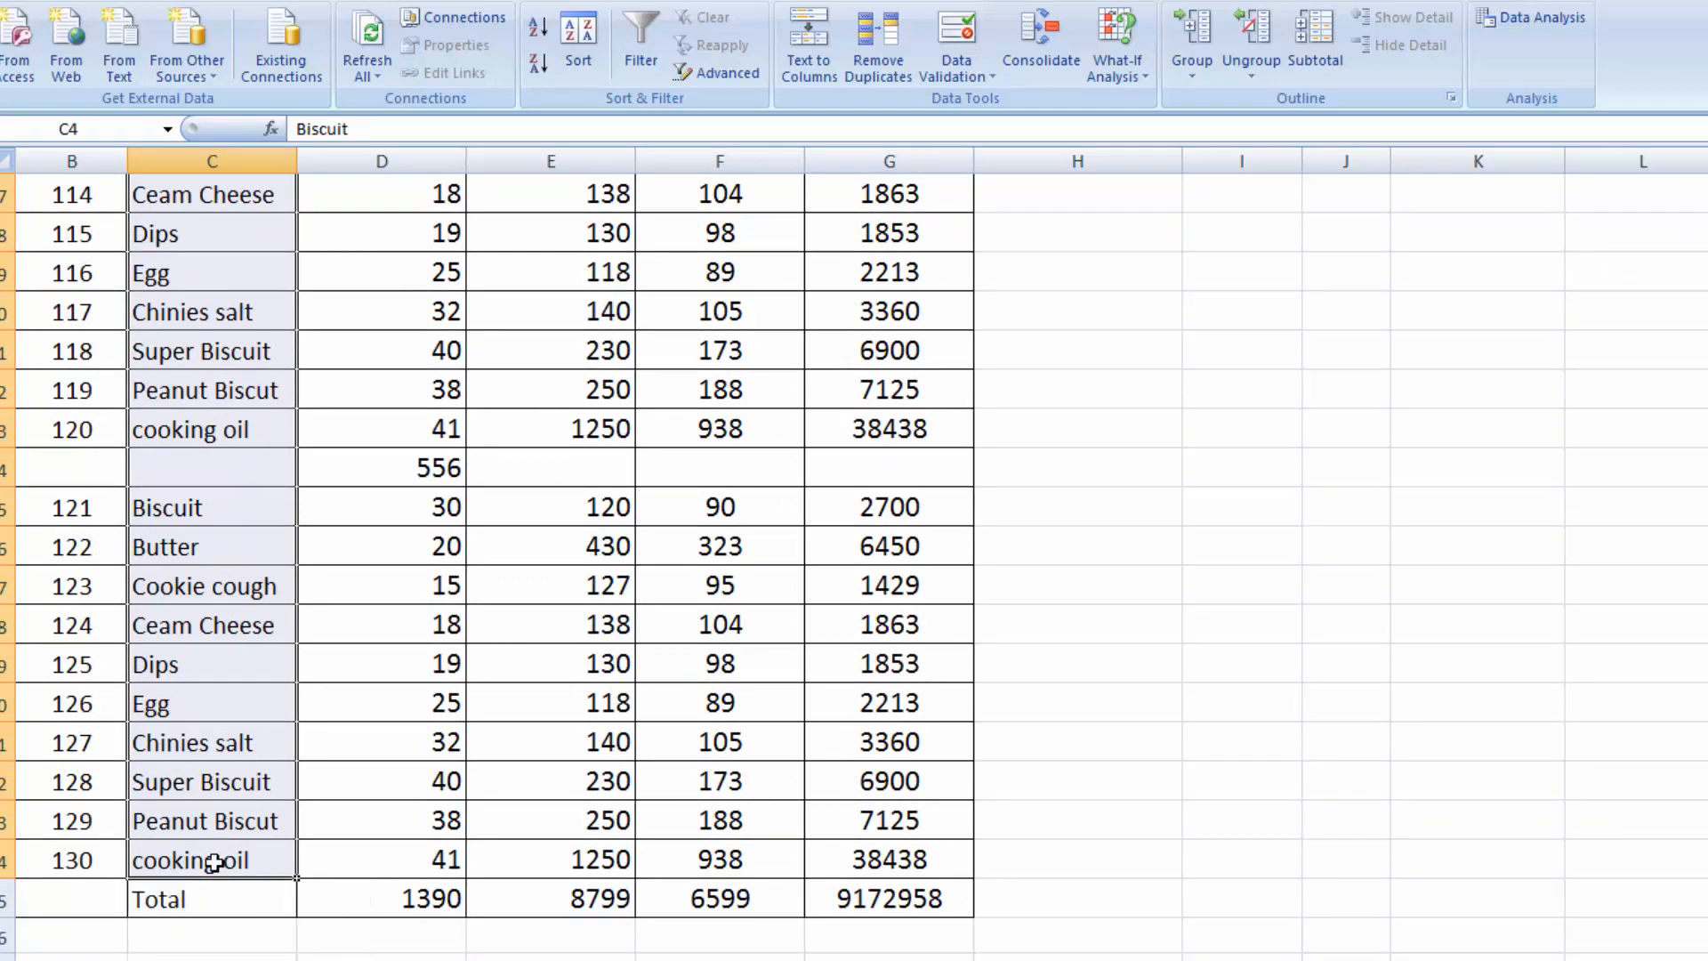
pyautogui.hotkey('ctrl', 'c')
pyautogui.scroll(6, 1188, 678)
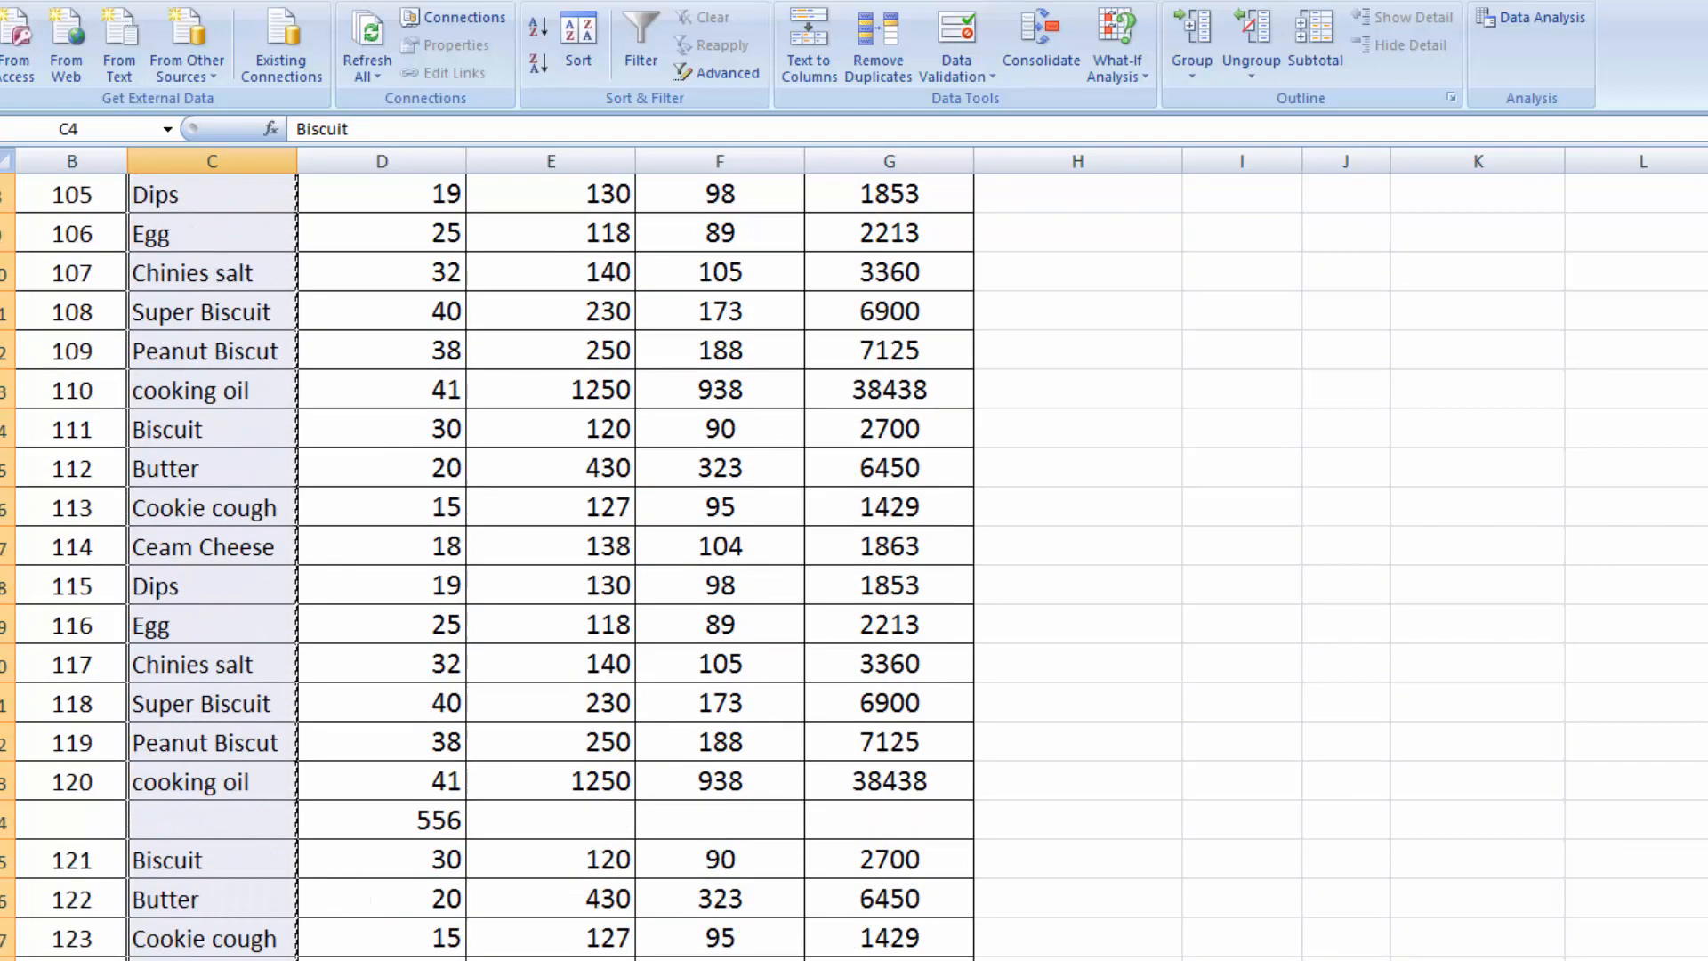
pyautogui.click(1132, 671)
pyautogui.hotkey('ctrl', 'v')
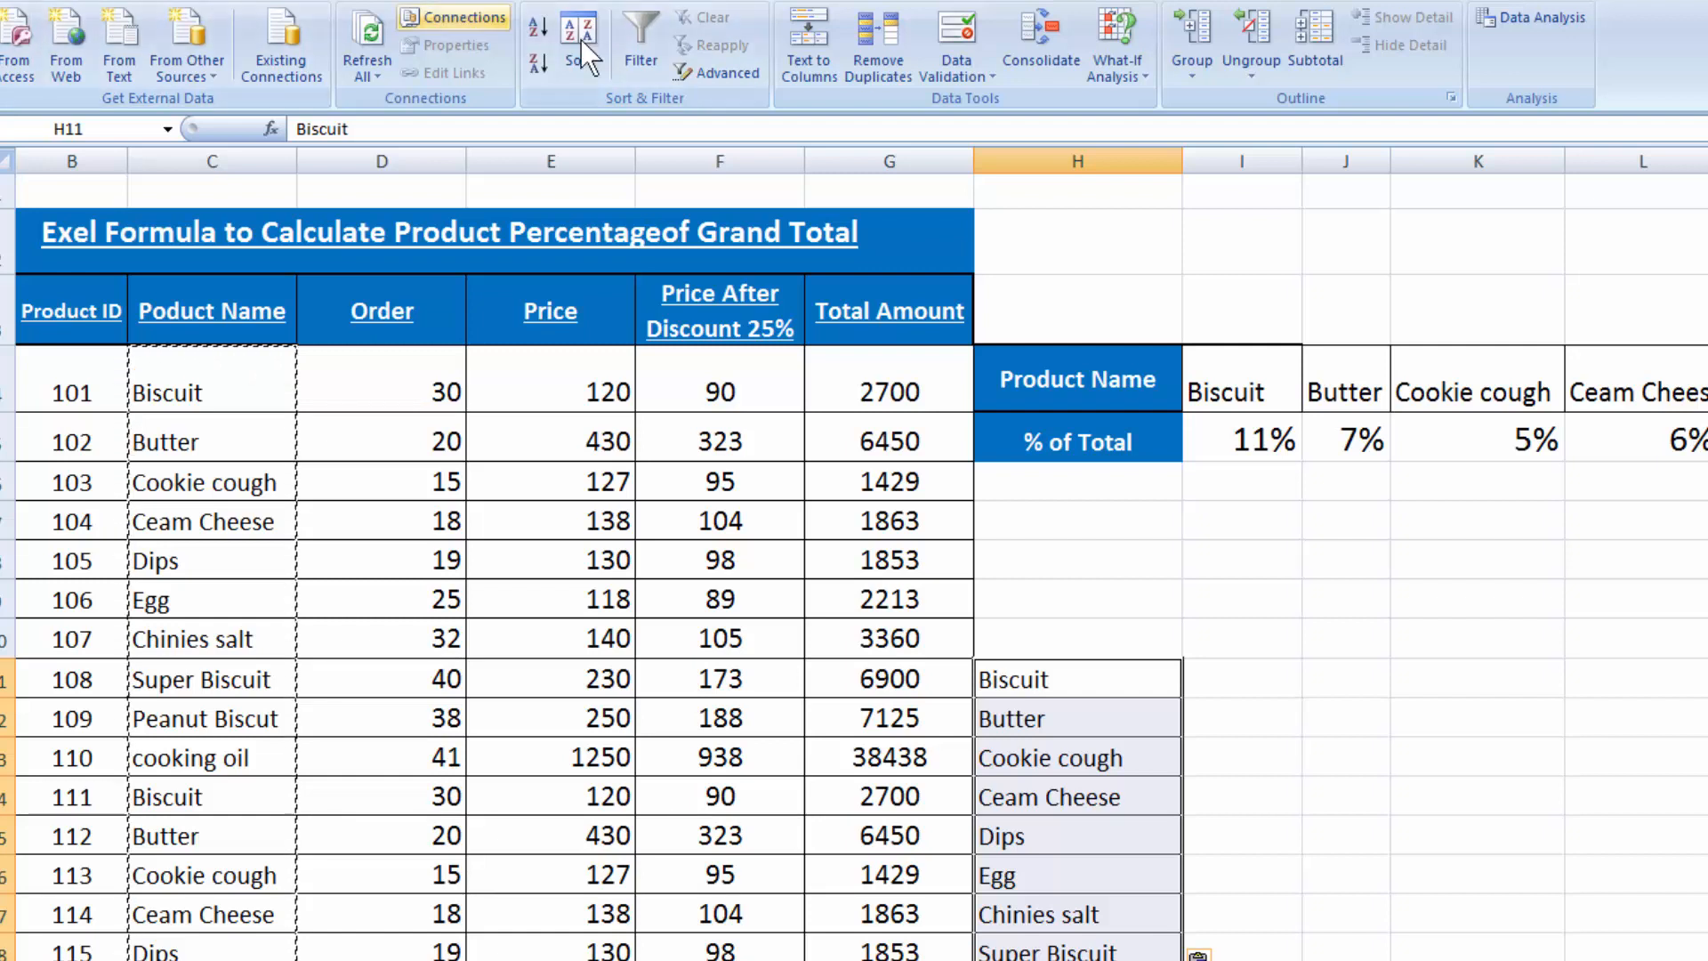
# Remove duplicates from the pasted product list in column H, continuing with the current selection and keeping the headers option enabled
pyautogui.click(873, 68)
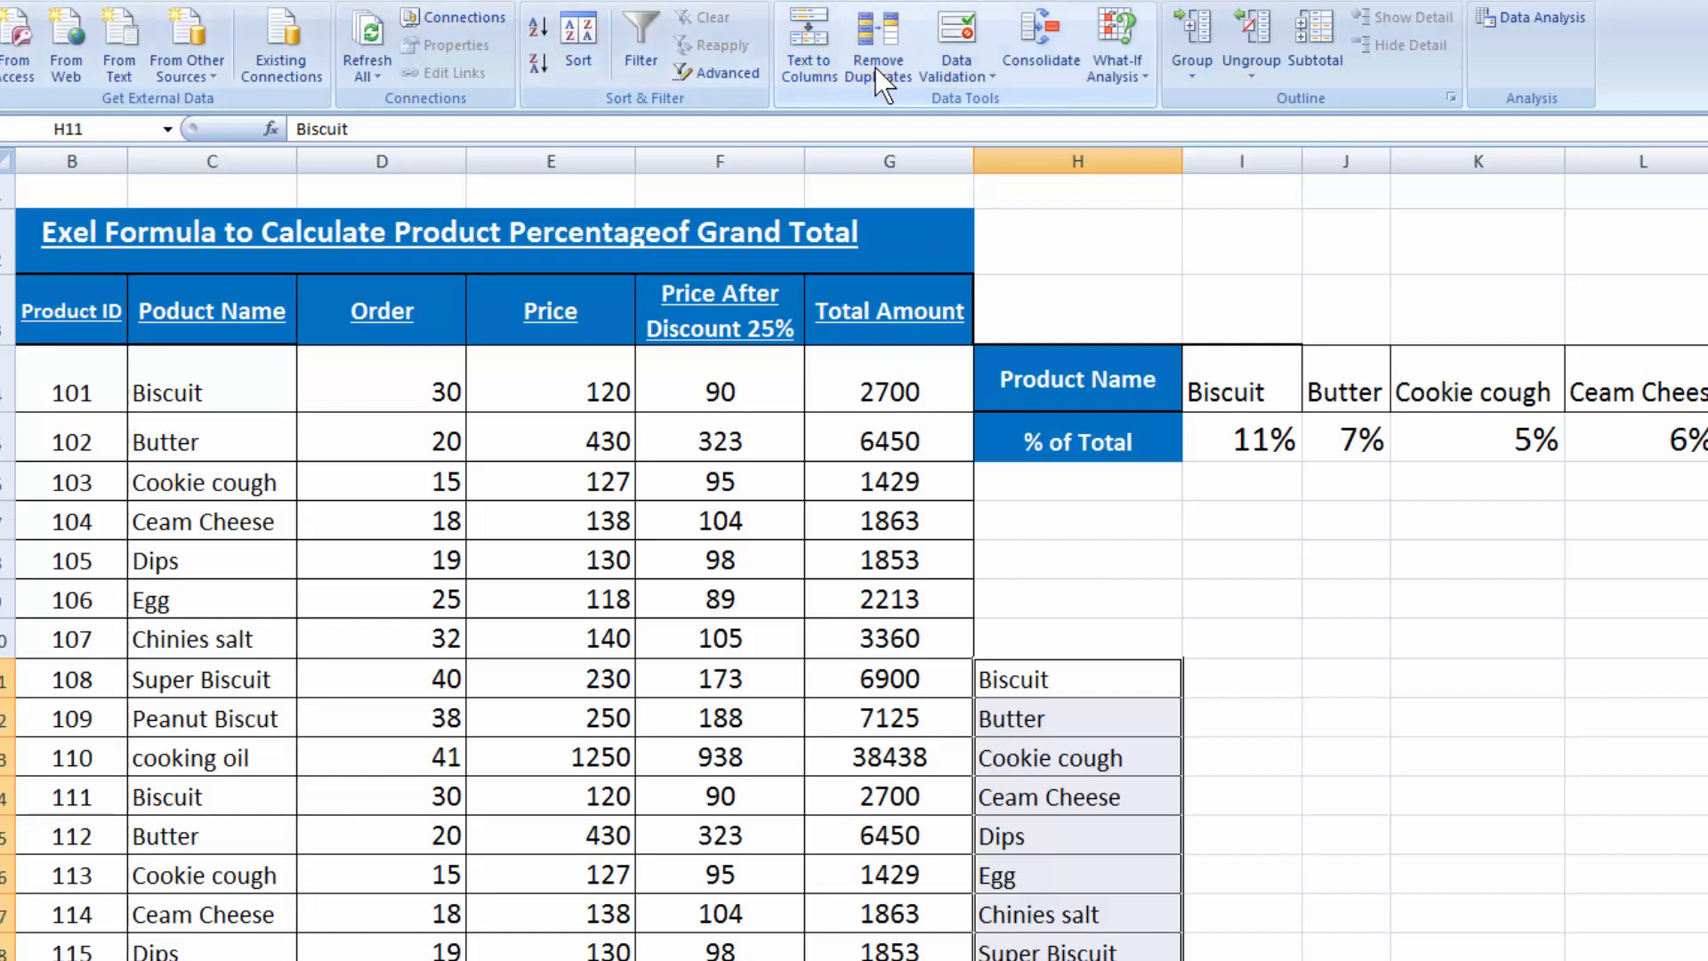
pyautogui.click(758, 734)
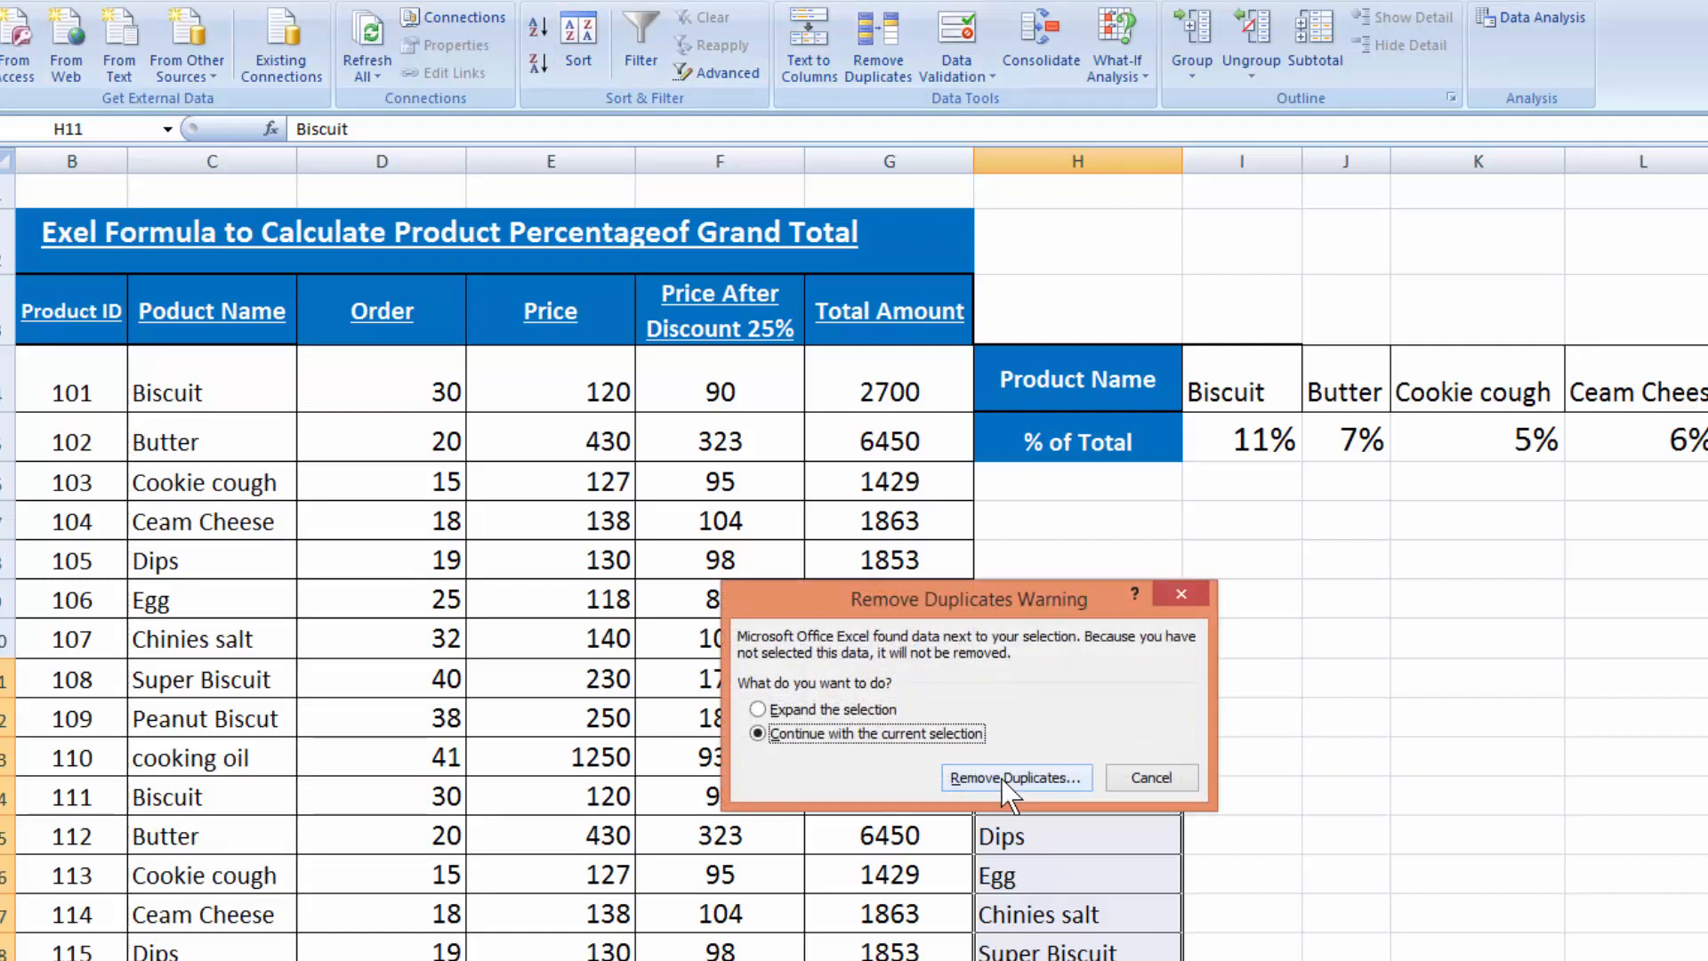
pyautogui.click(1001, 778)
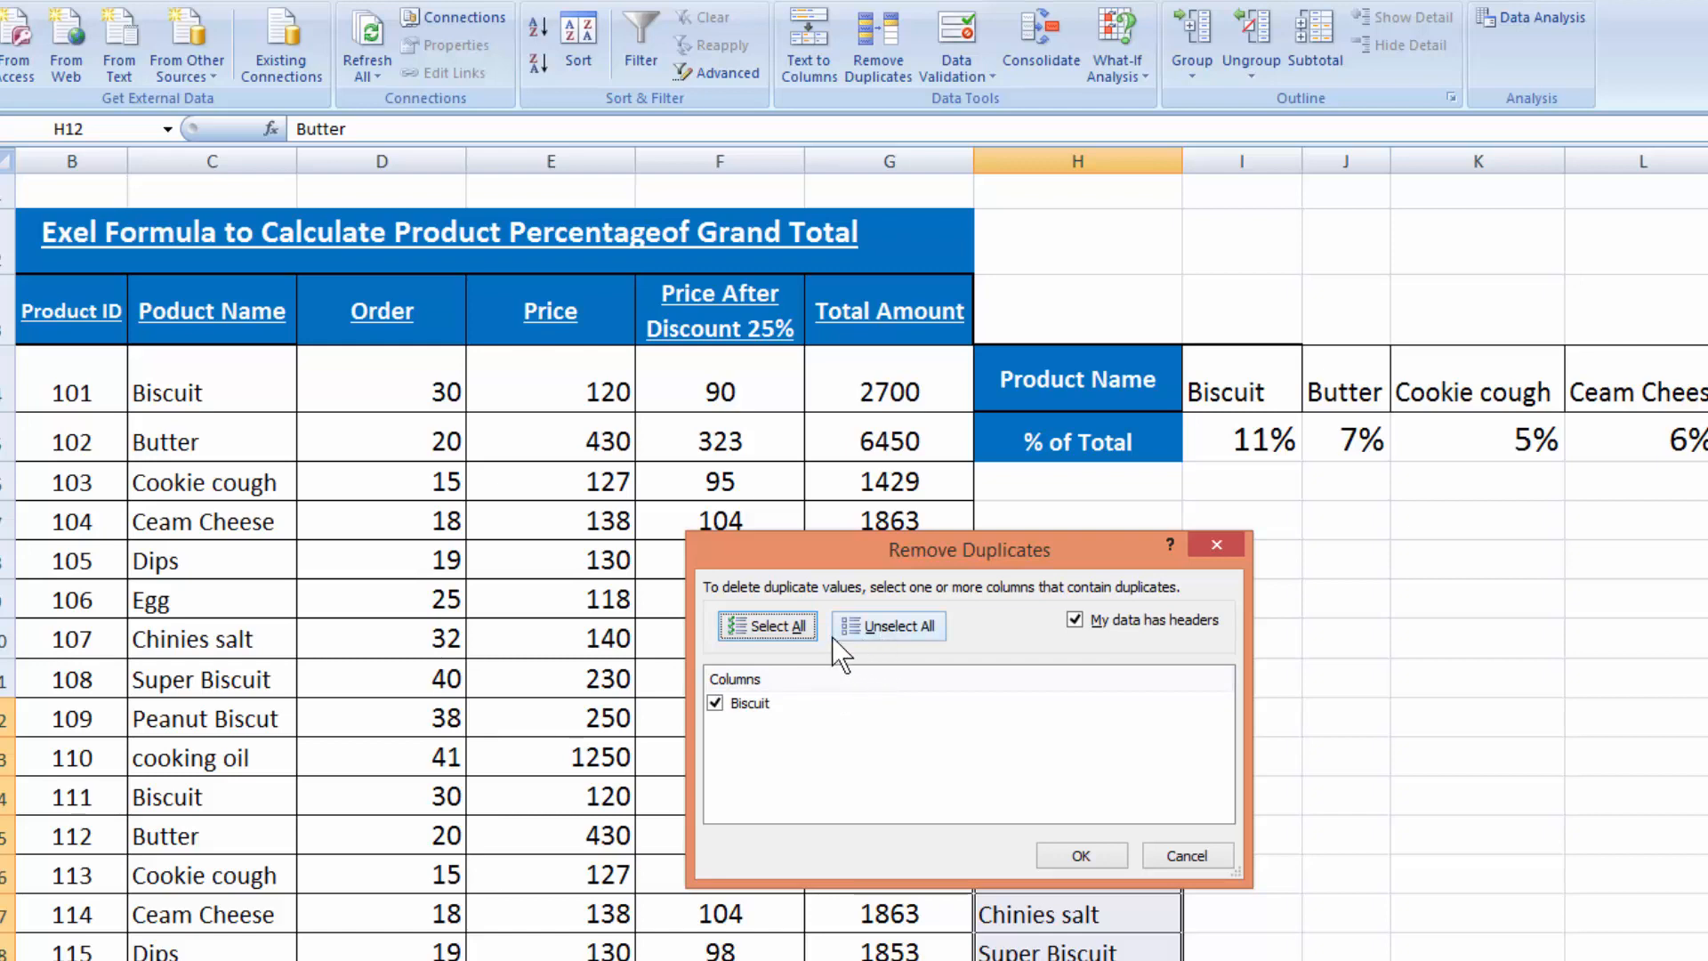
pyautogui.click(1082, 856)
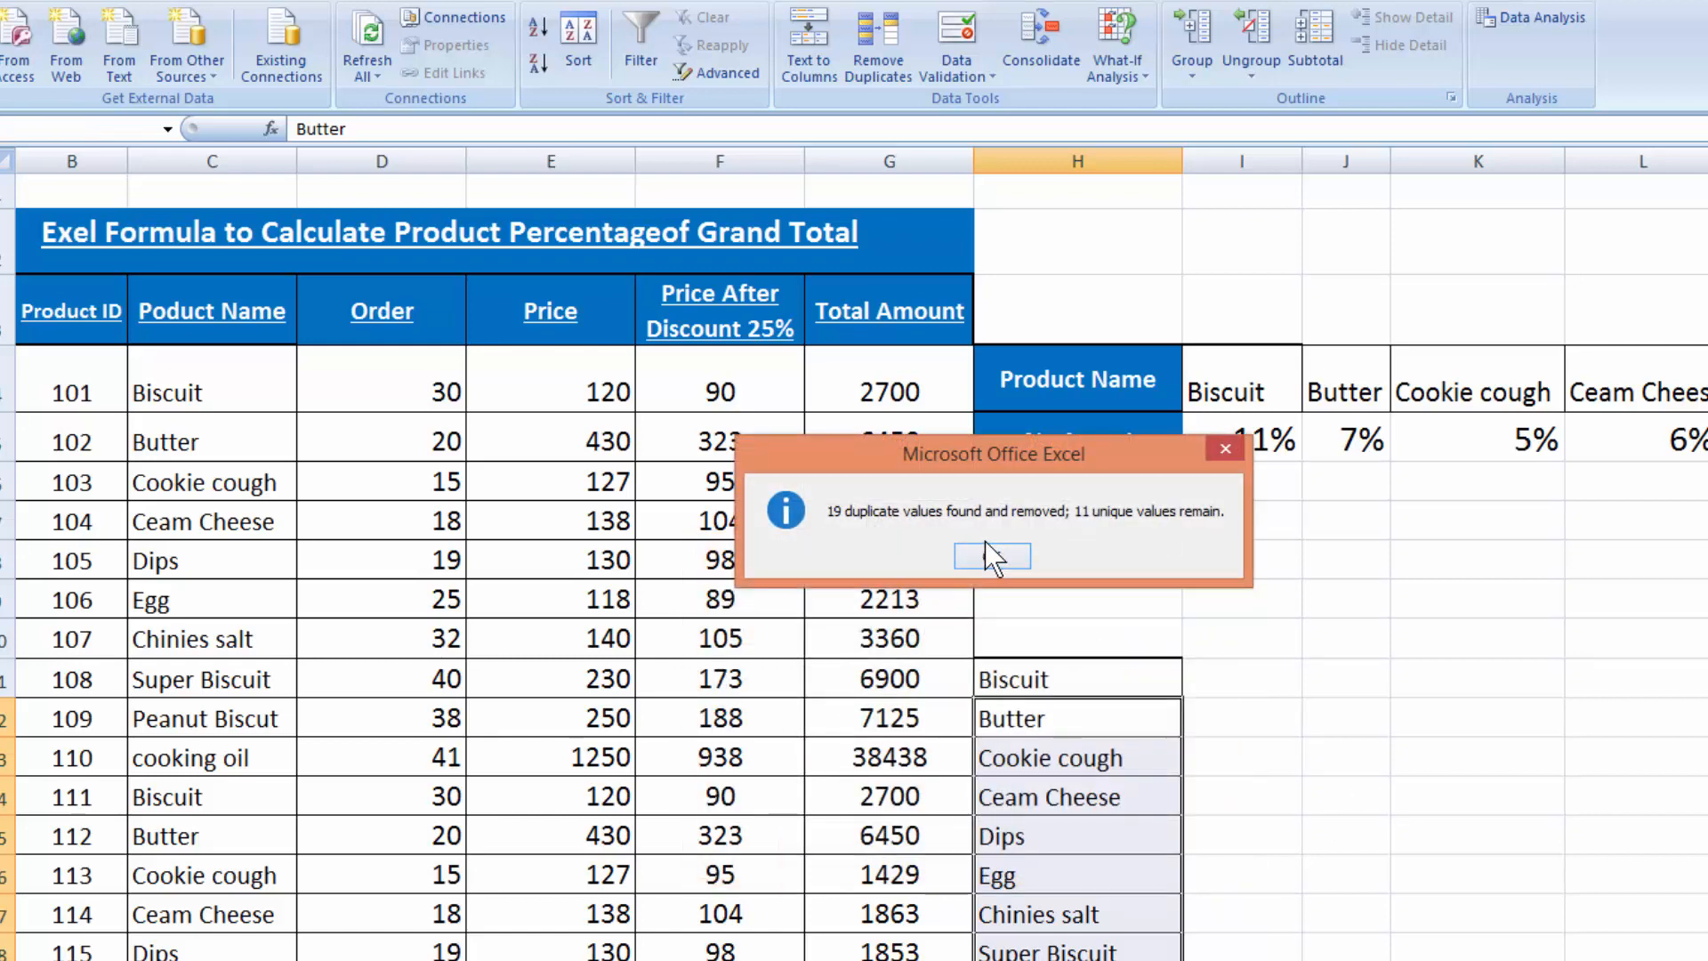
pyautogui.click(1006, 562)
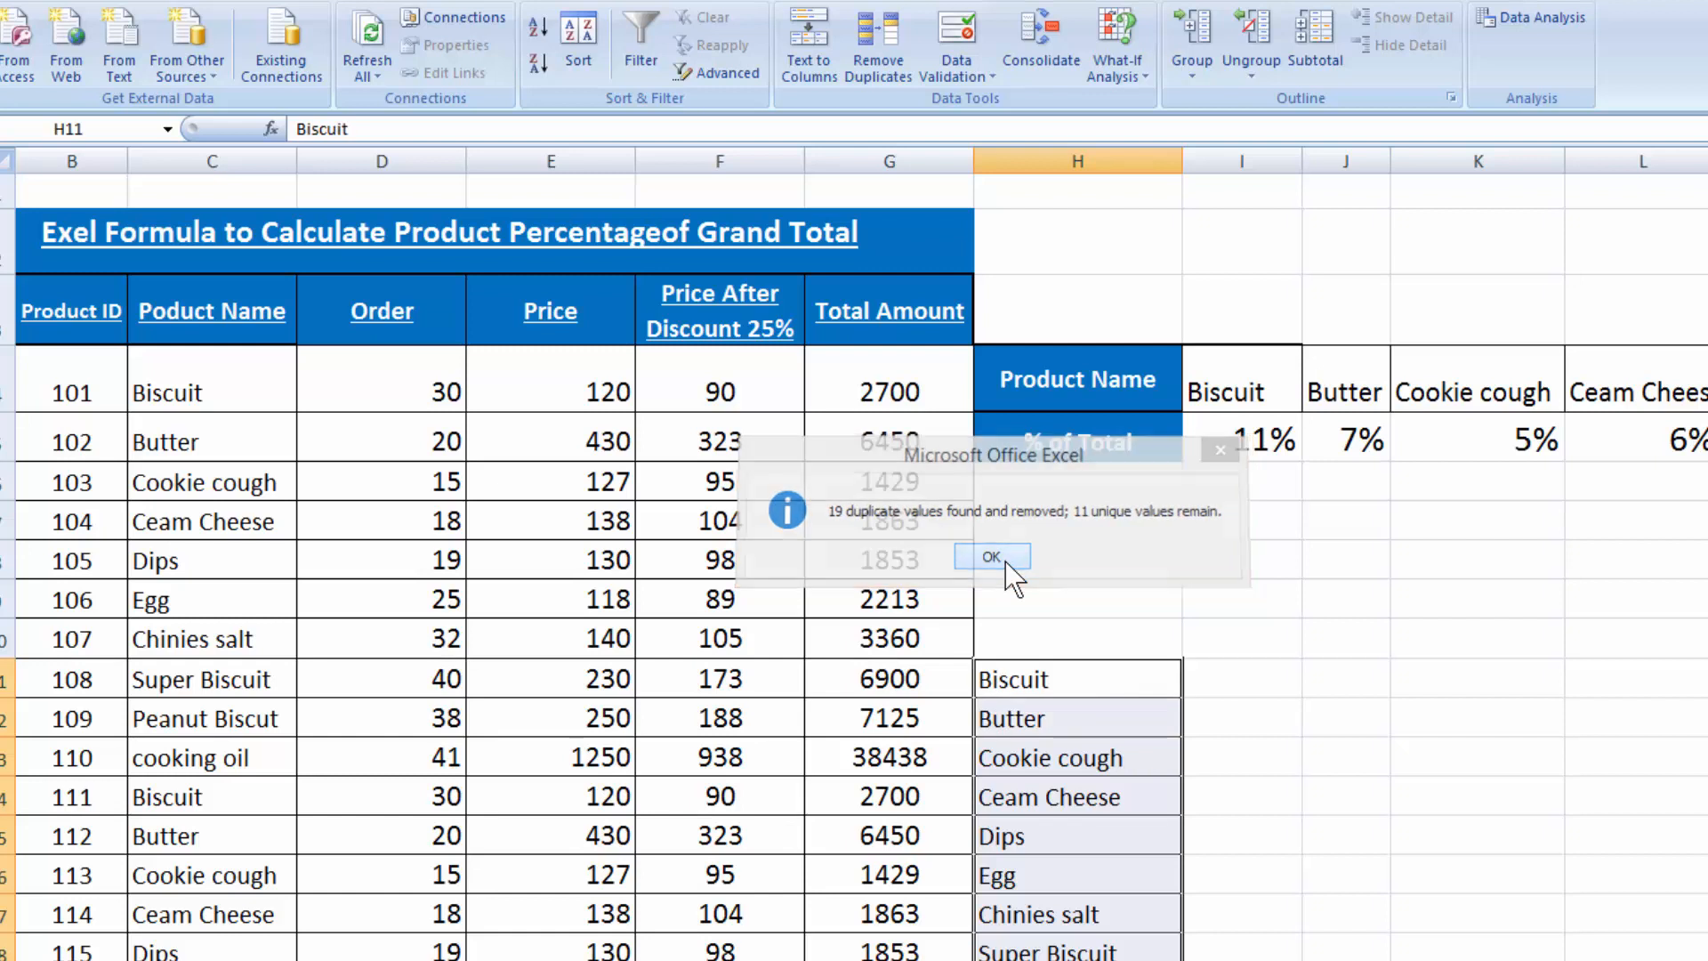
# Enter the heading Items Name in cell H10 above the pasted product list
pyautogui.click(1110, 648)
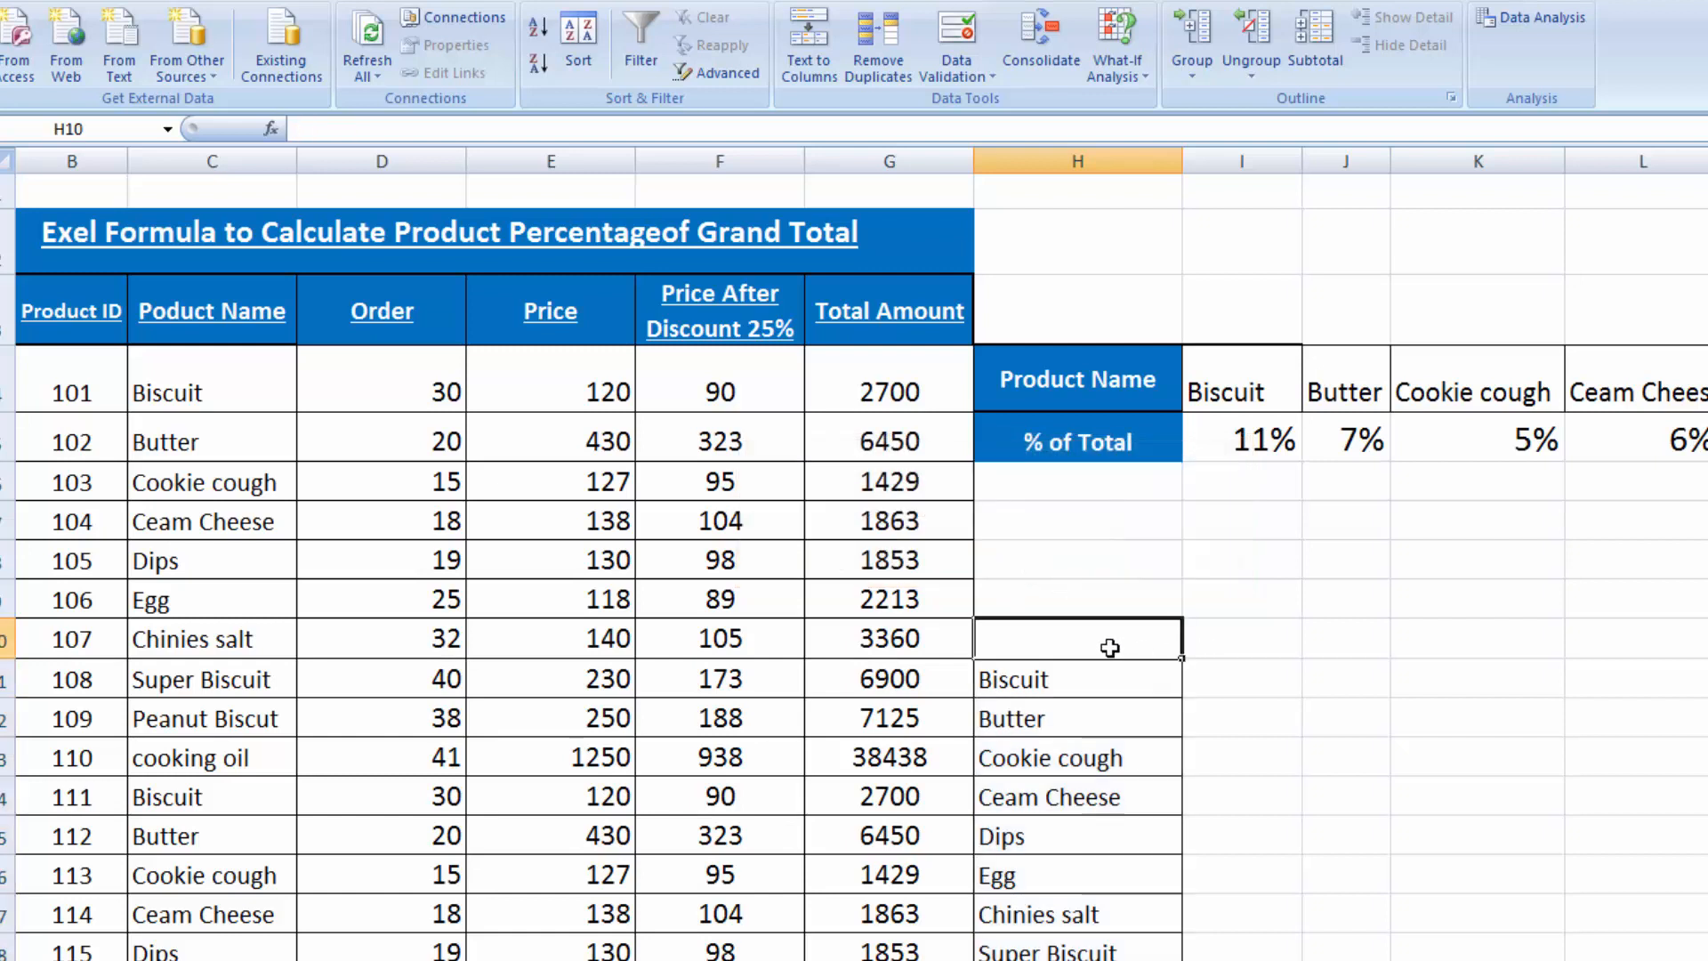
pyautogui.write('Item')
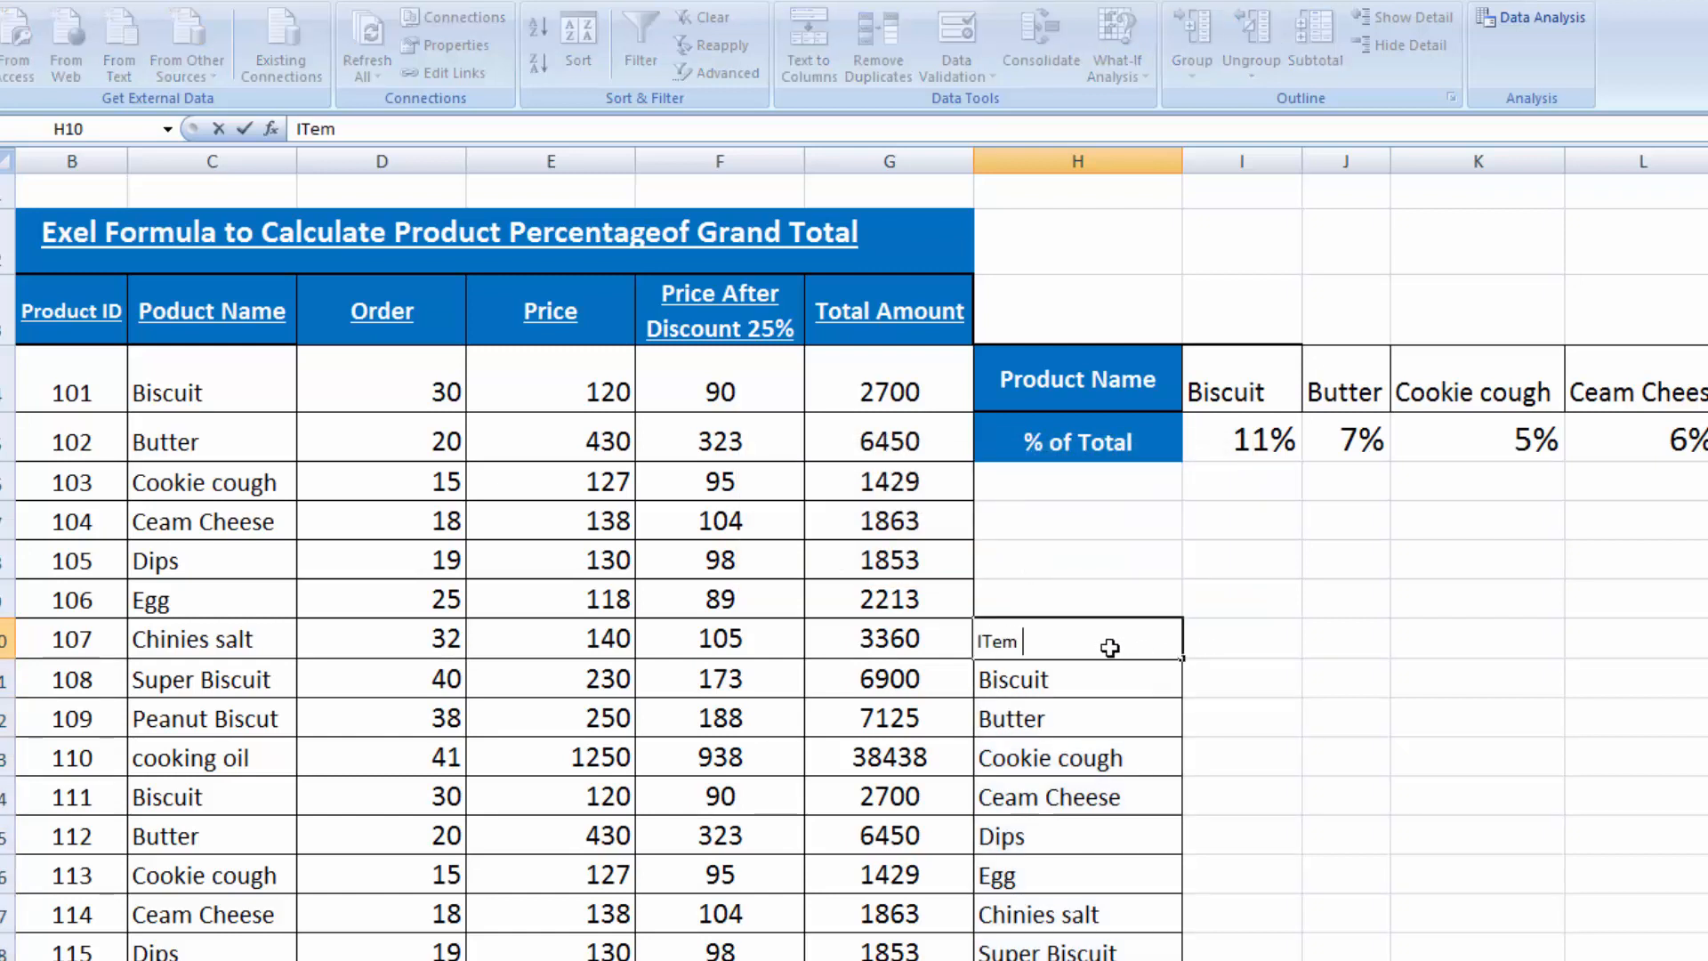
pyautogui.write('s Name')
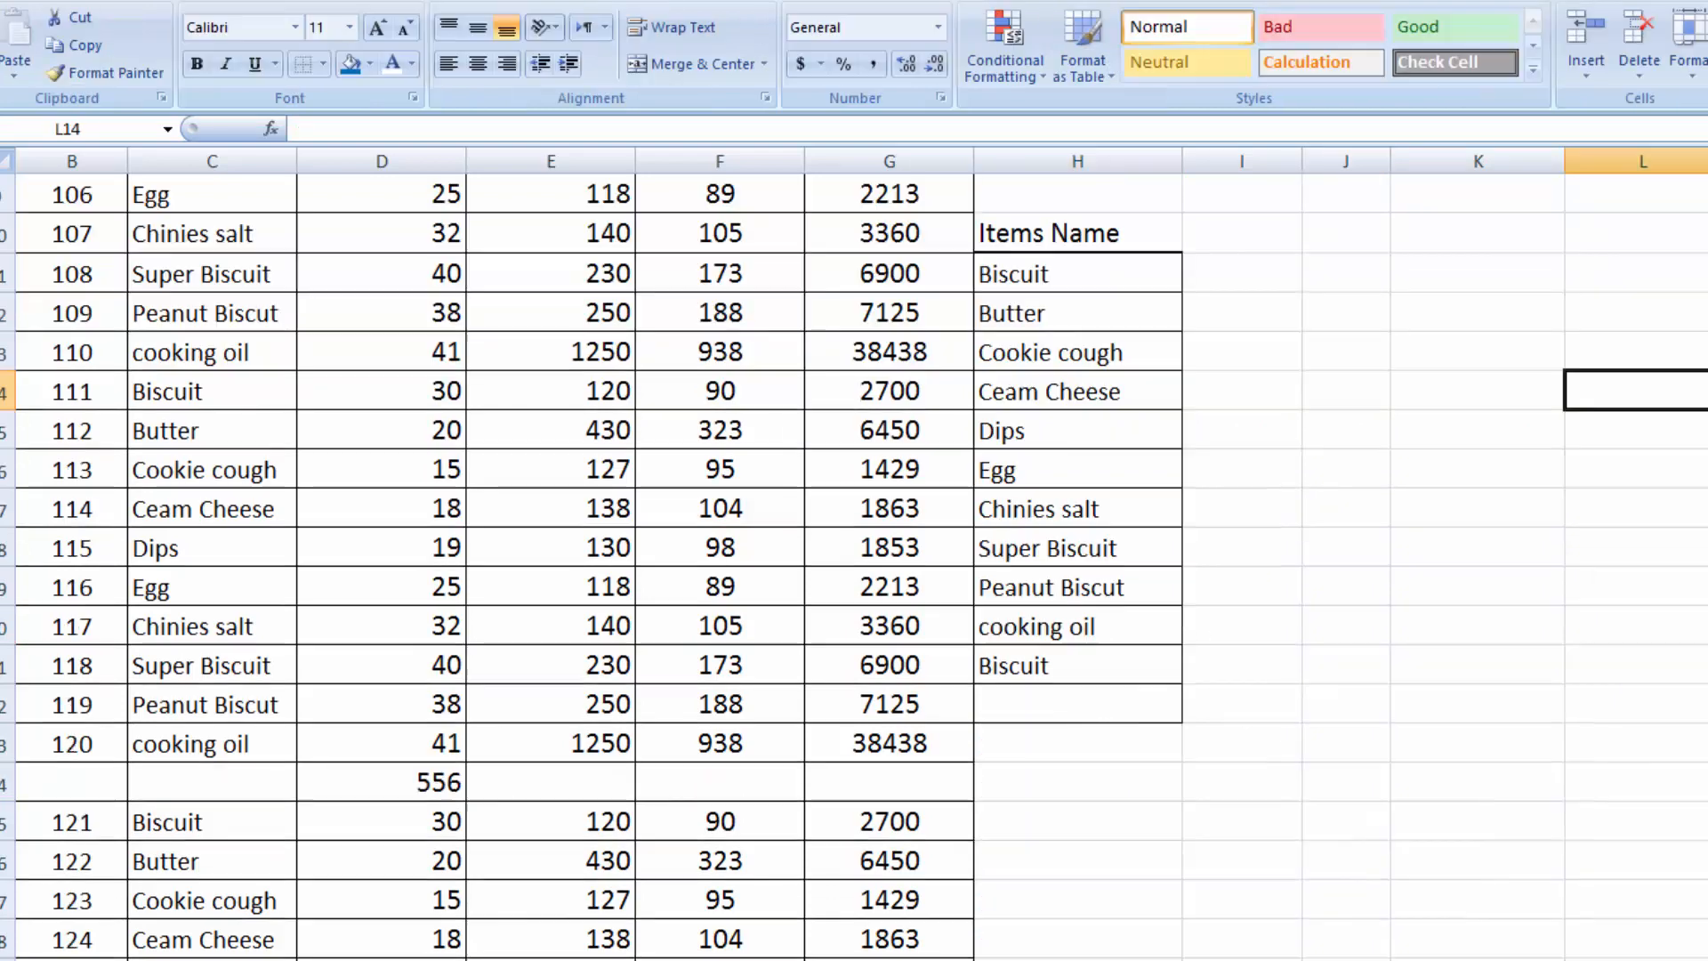
# Copy the item names in H11:H21 and paste them transposed as a row starting at cell I11
pyautogui.scroll(1, 854, 534)
pyautogui.scroll(-1, 854, 534)
pyautogui.scroll(1, 855, 534)
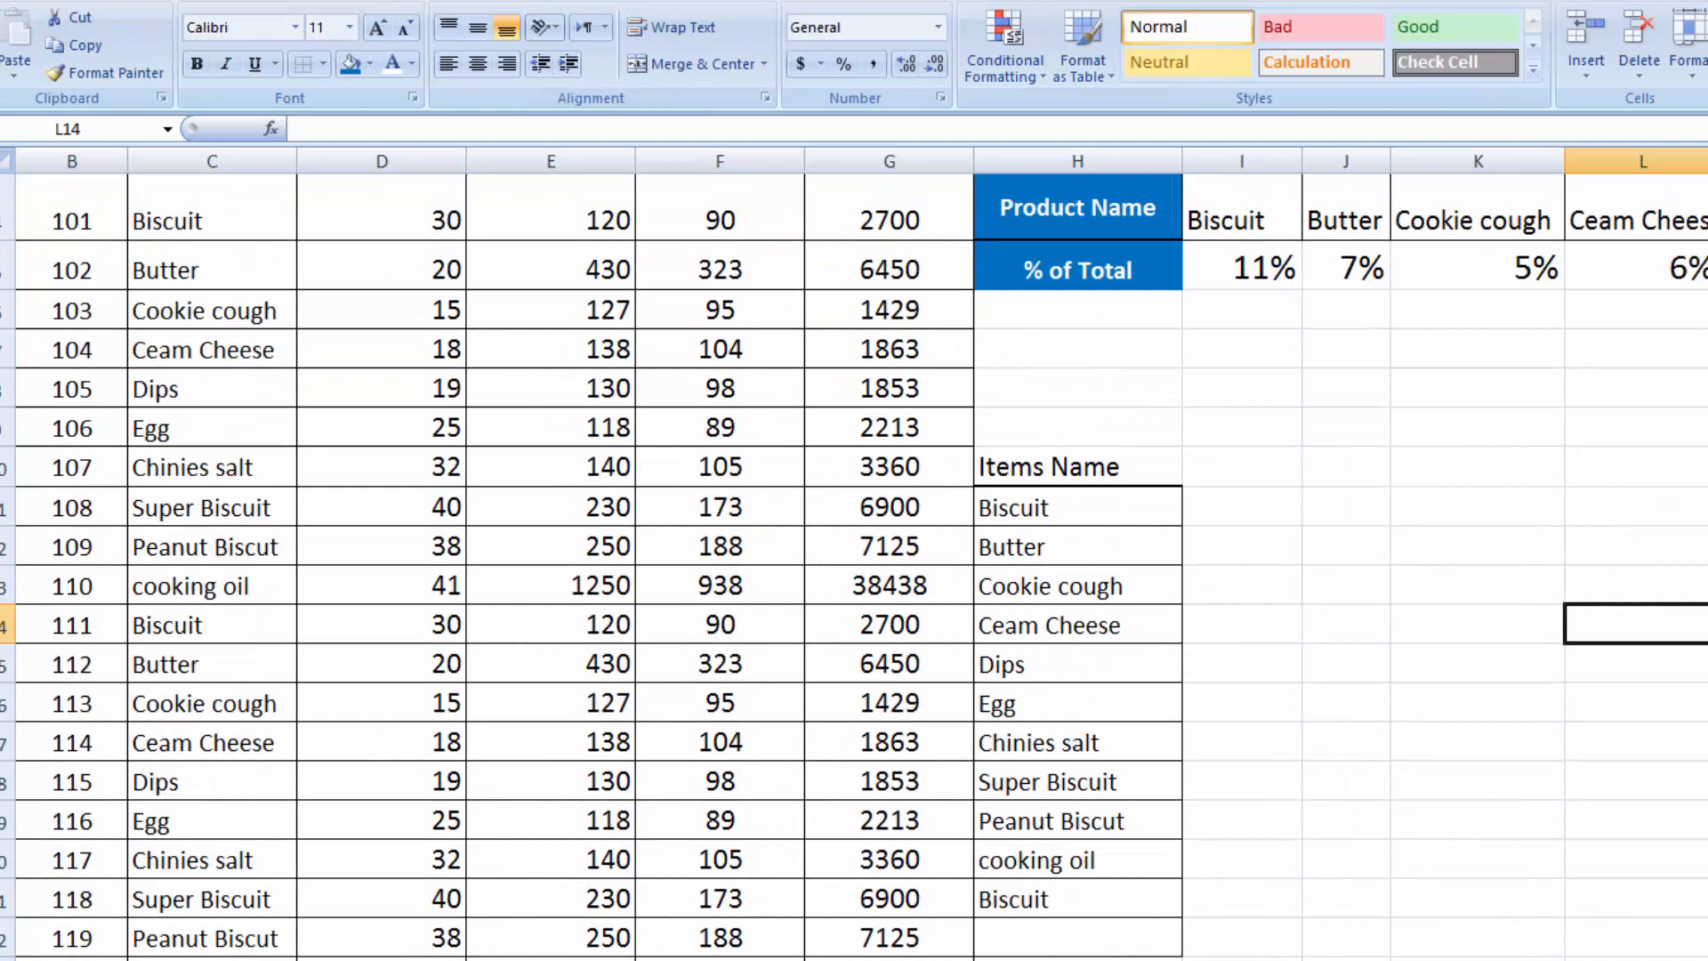
pyautogui.moveTo(1094, 519); pyautogui.dragTo(1093, 893)
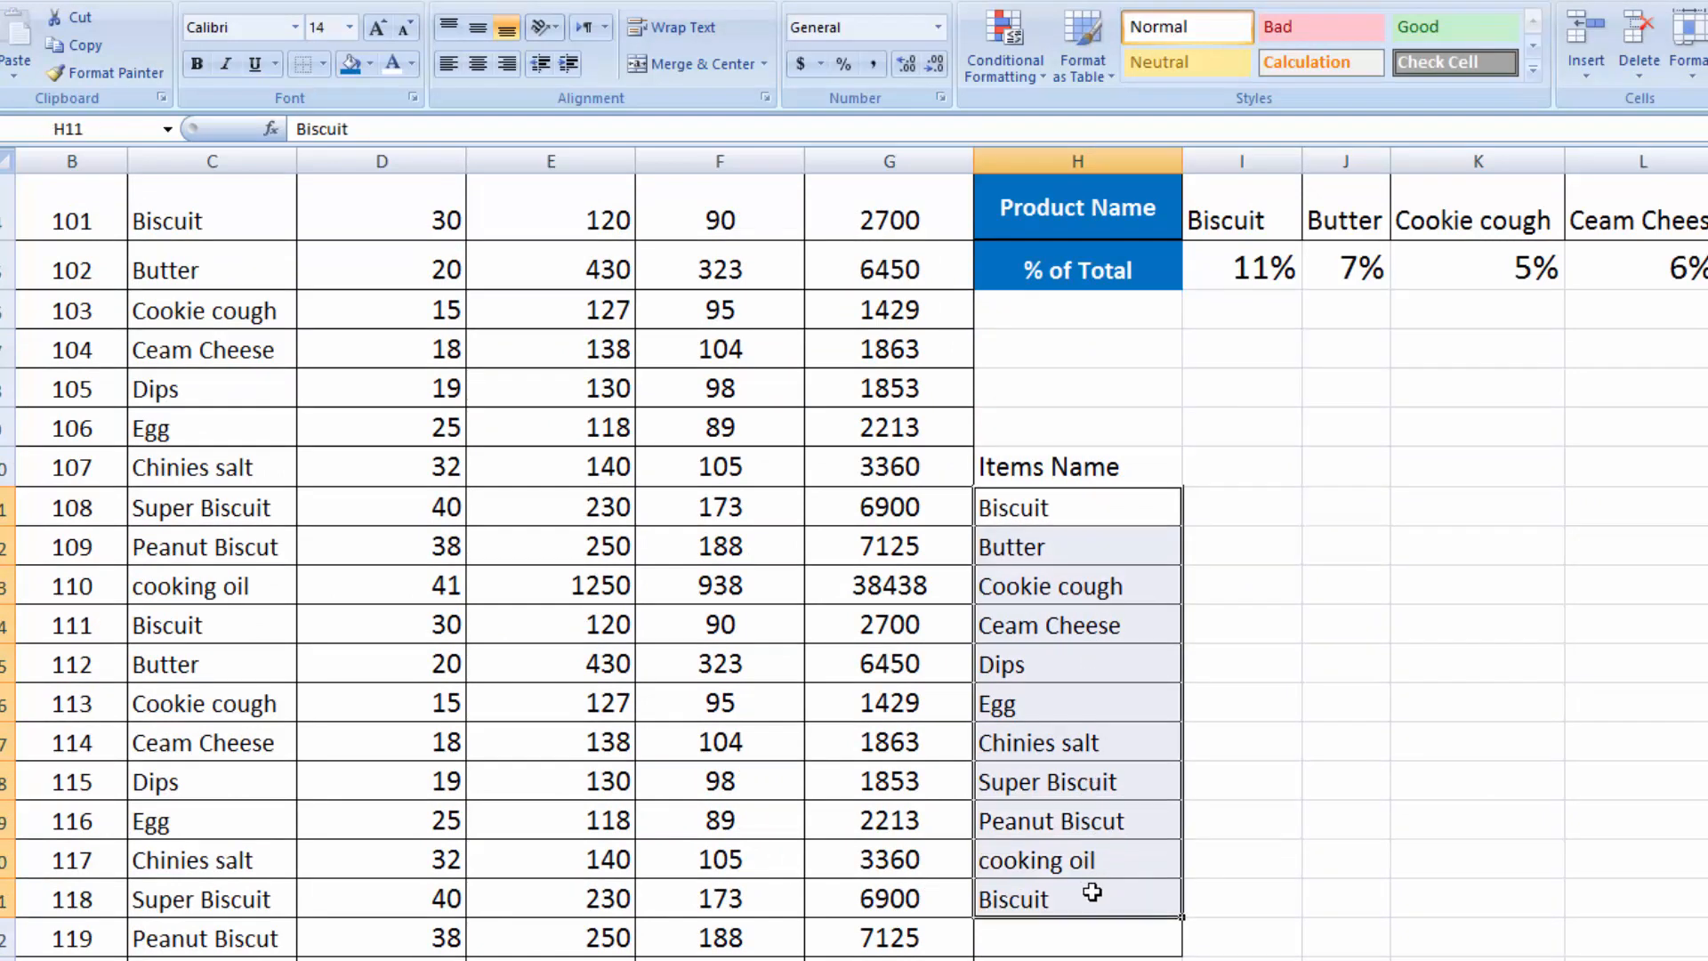
pyautogui.hotkey('ctrl', 'c')
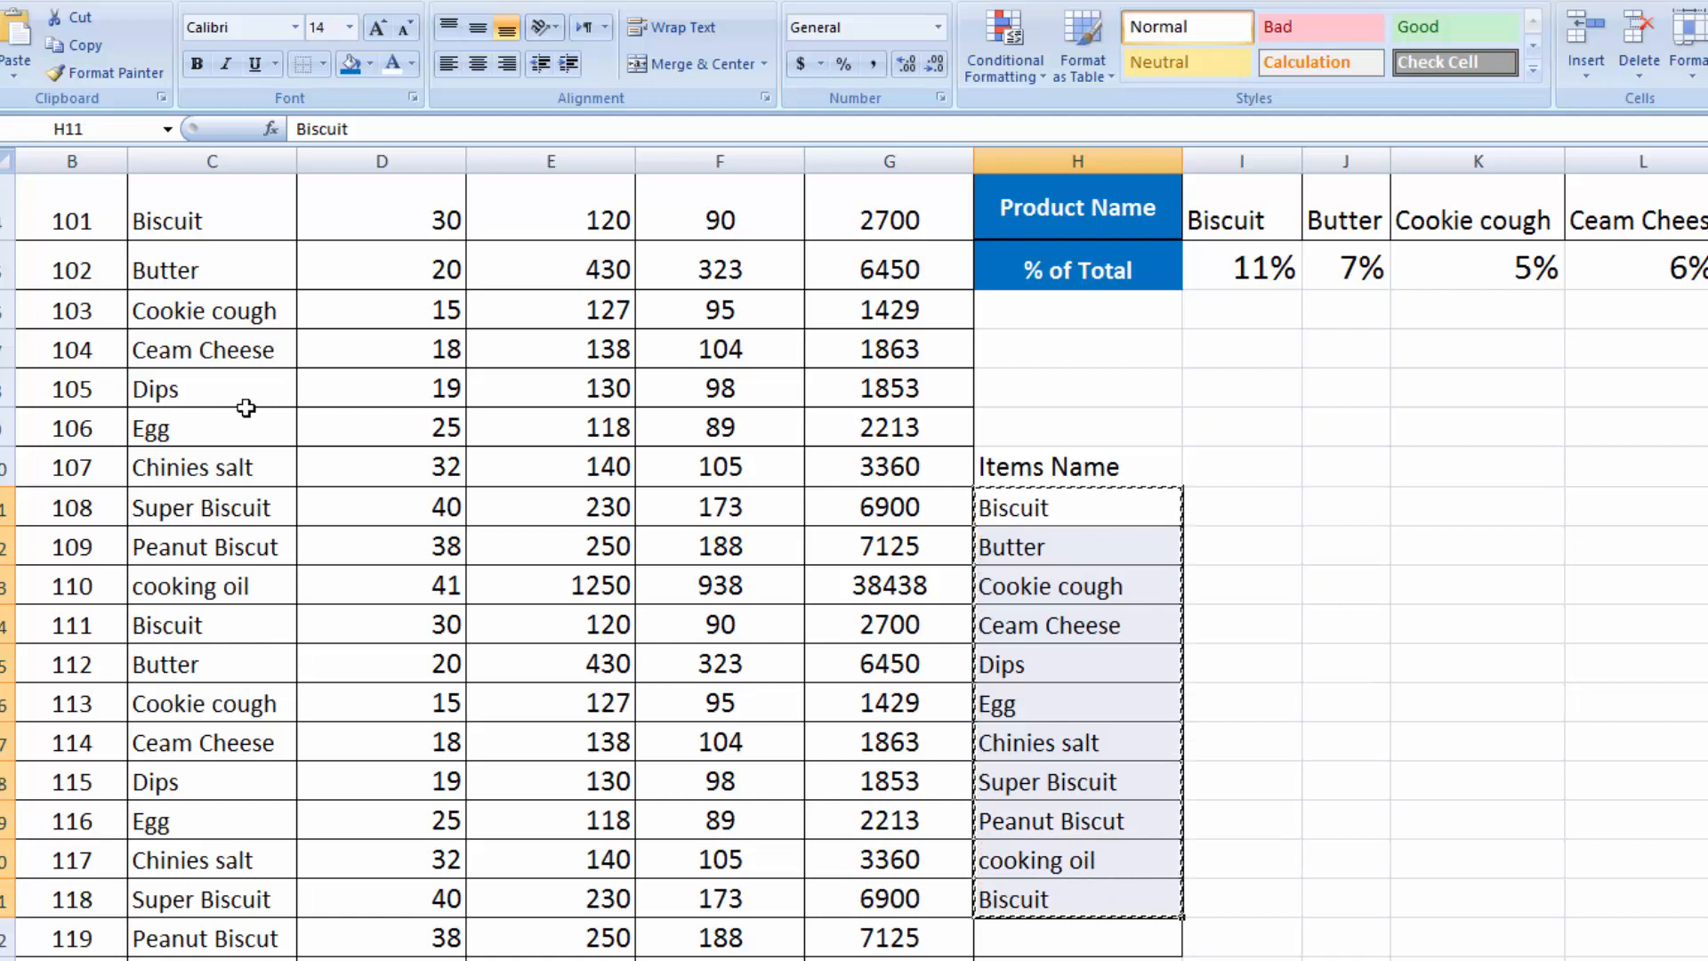
pyautogui.click(15, 72)
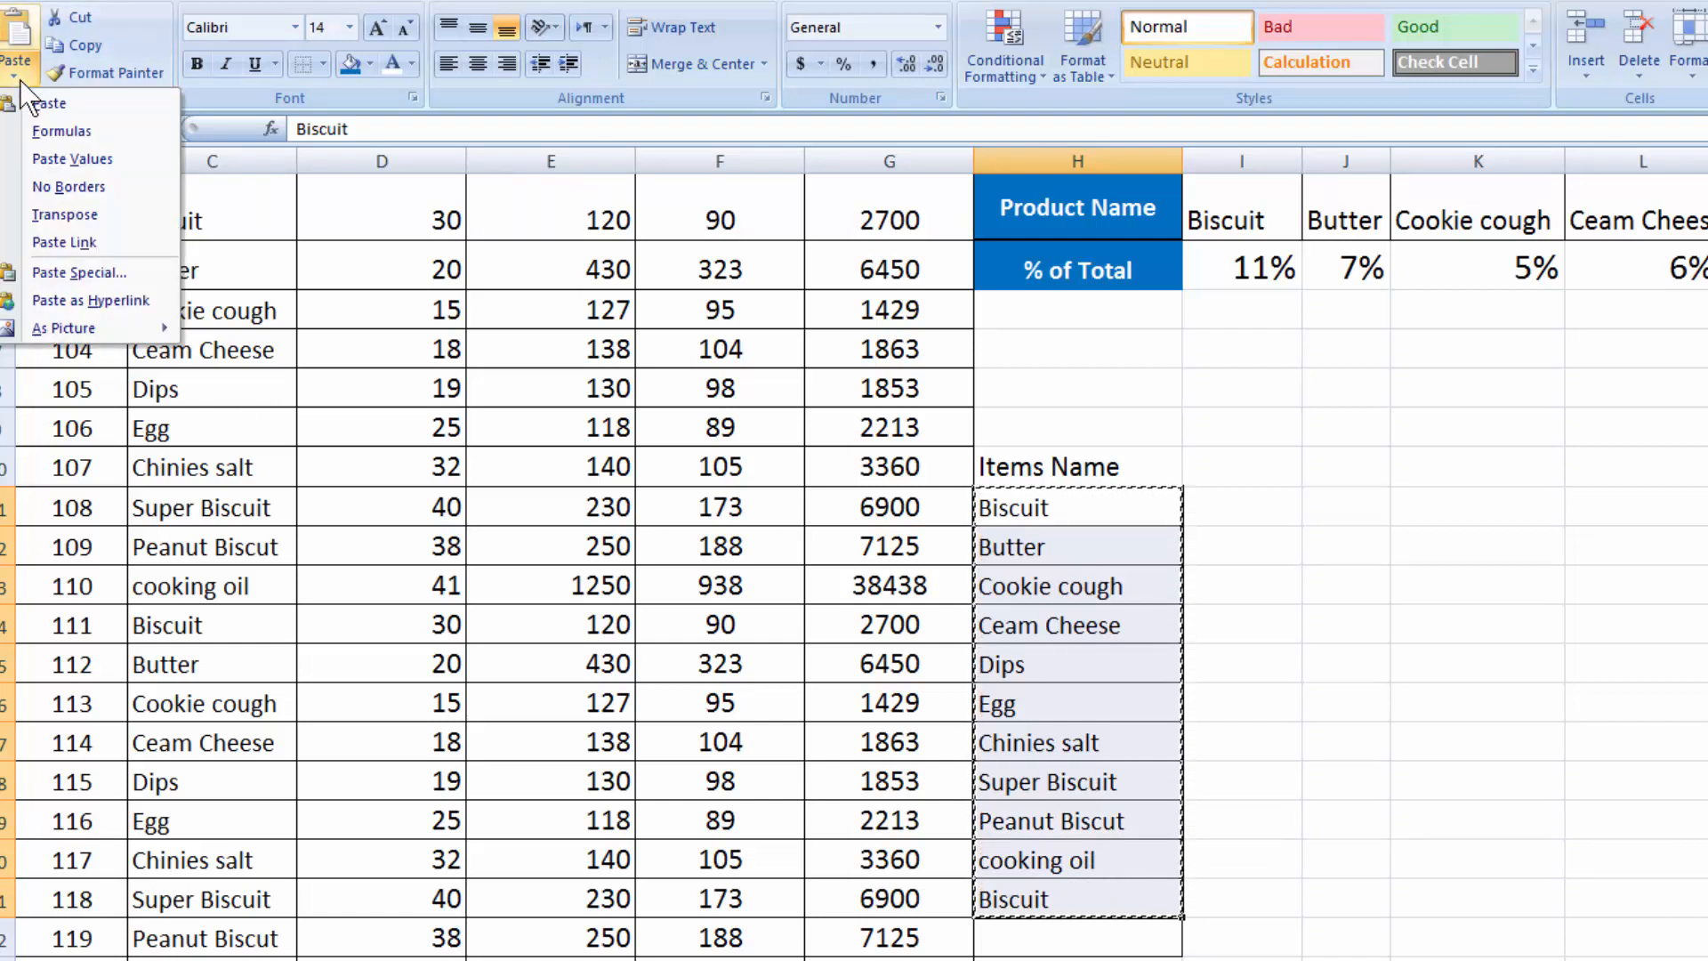
pyautogui.click(1269, 501)
pyautogui.click(1269, 501)
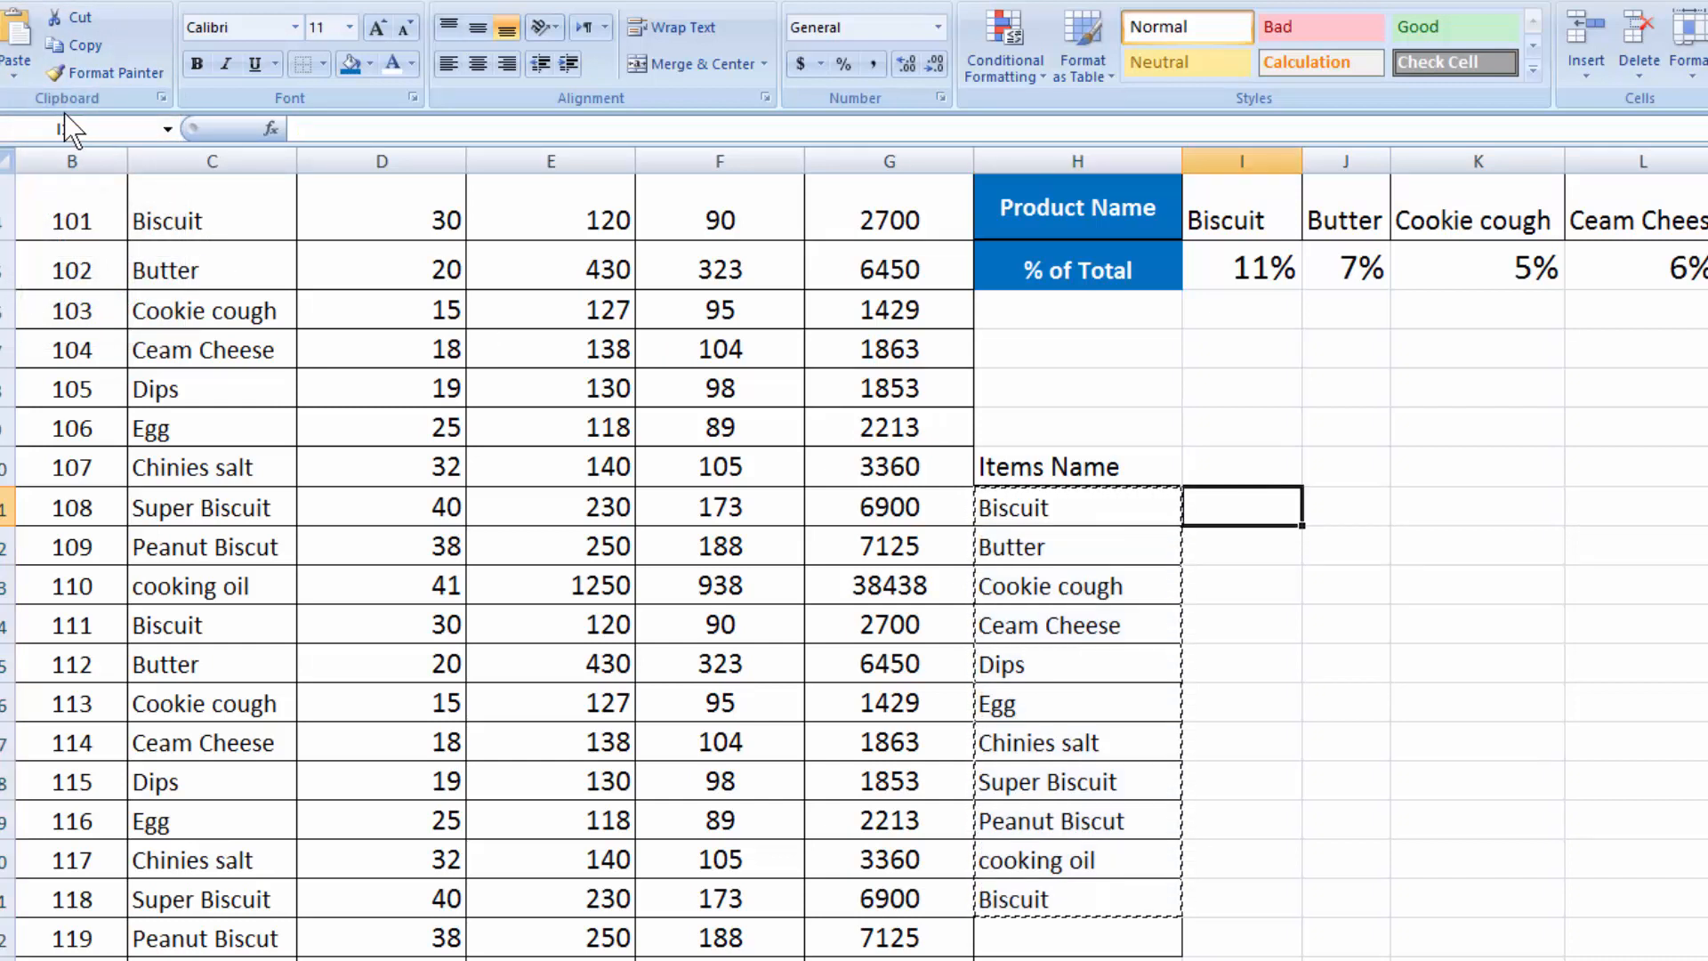
pyautogui.click(15, 69)
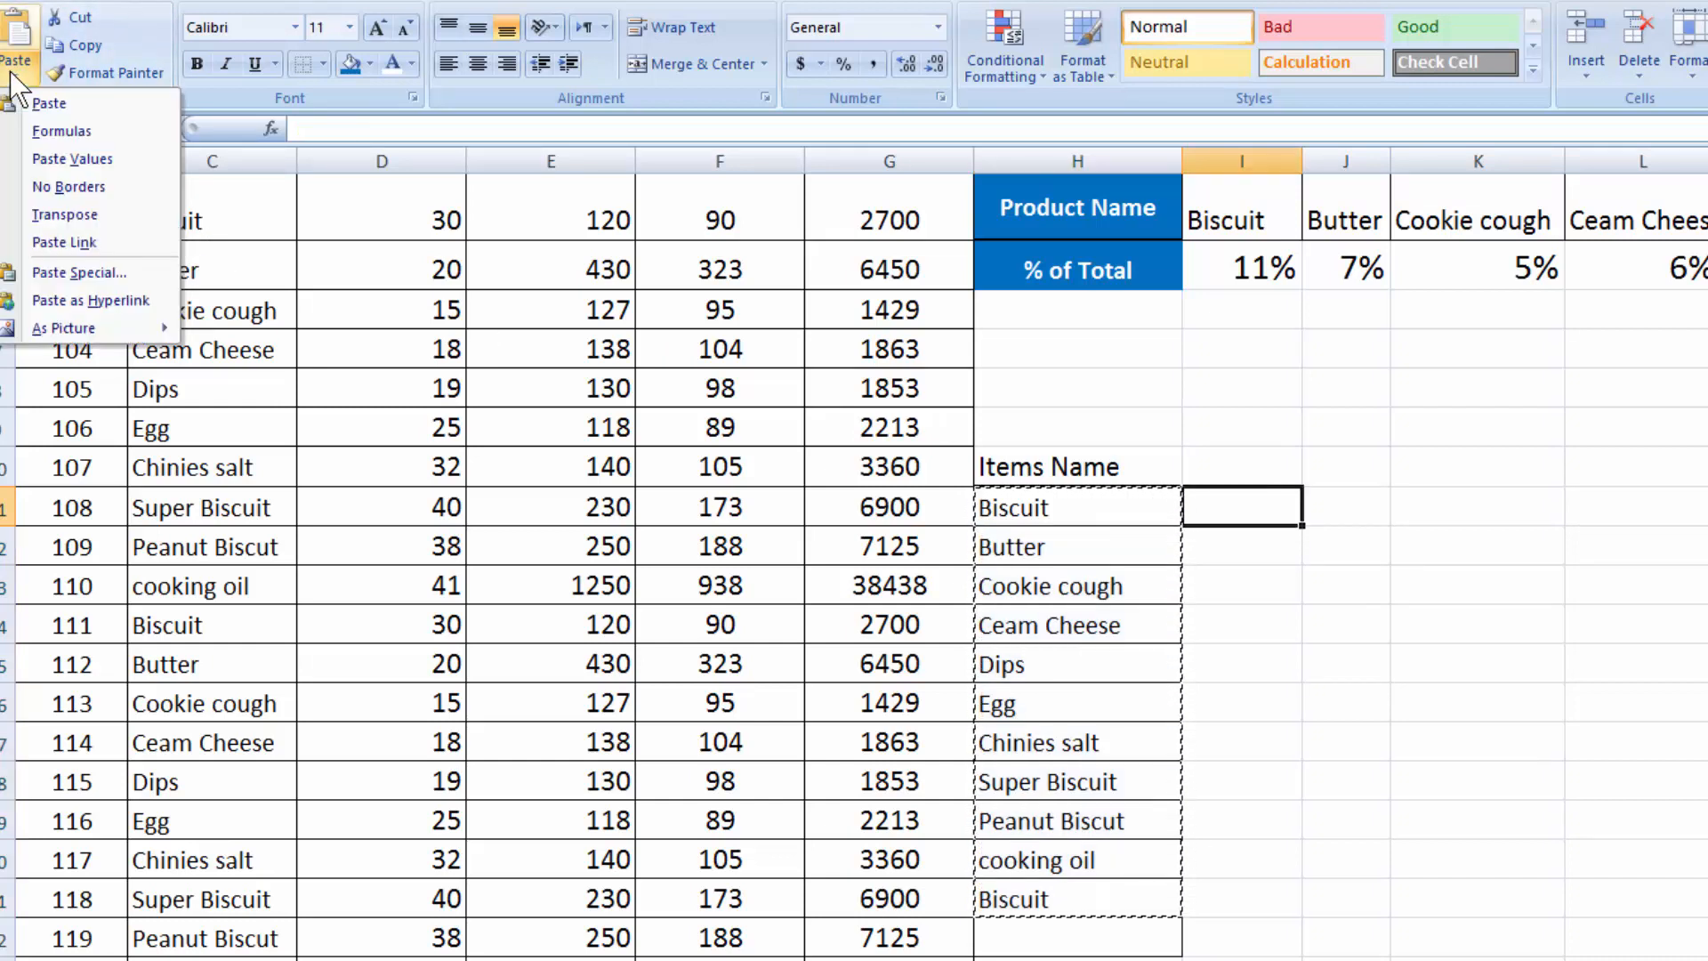
pyautogui.click(53, 214)
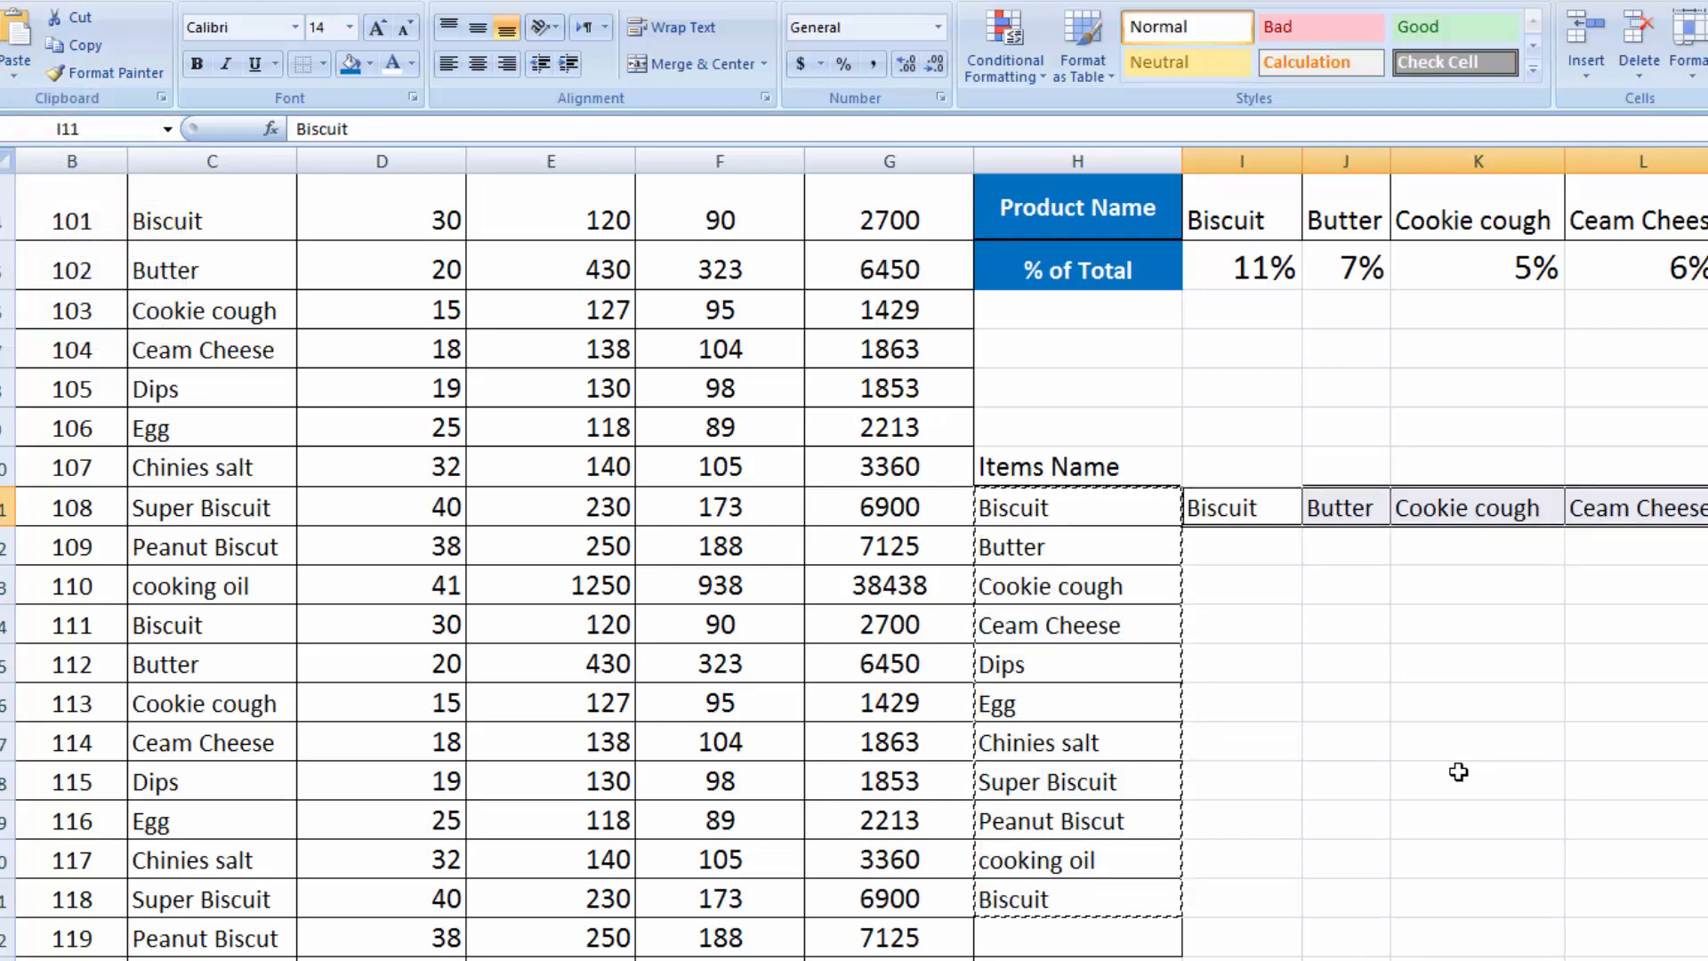
pyautogui.press('Escape')
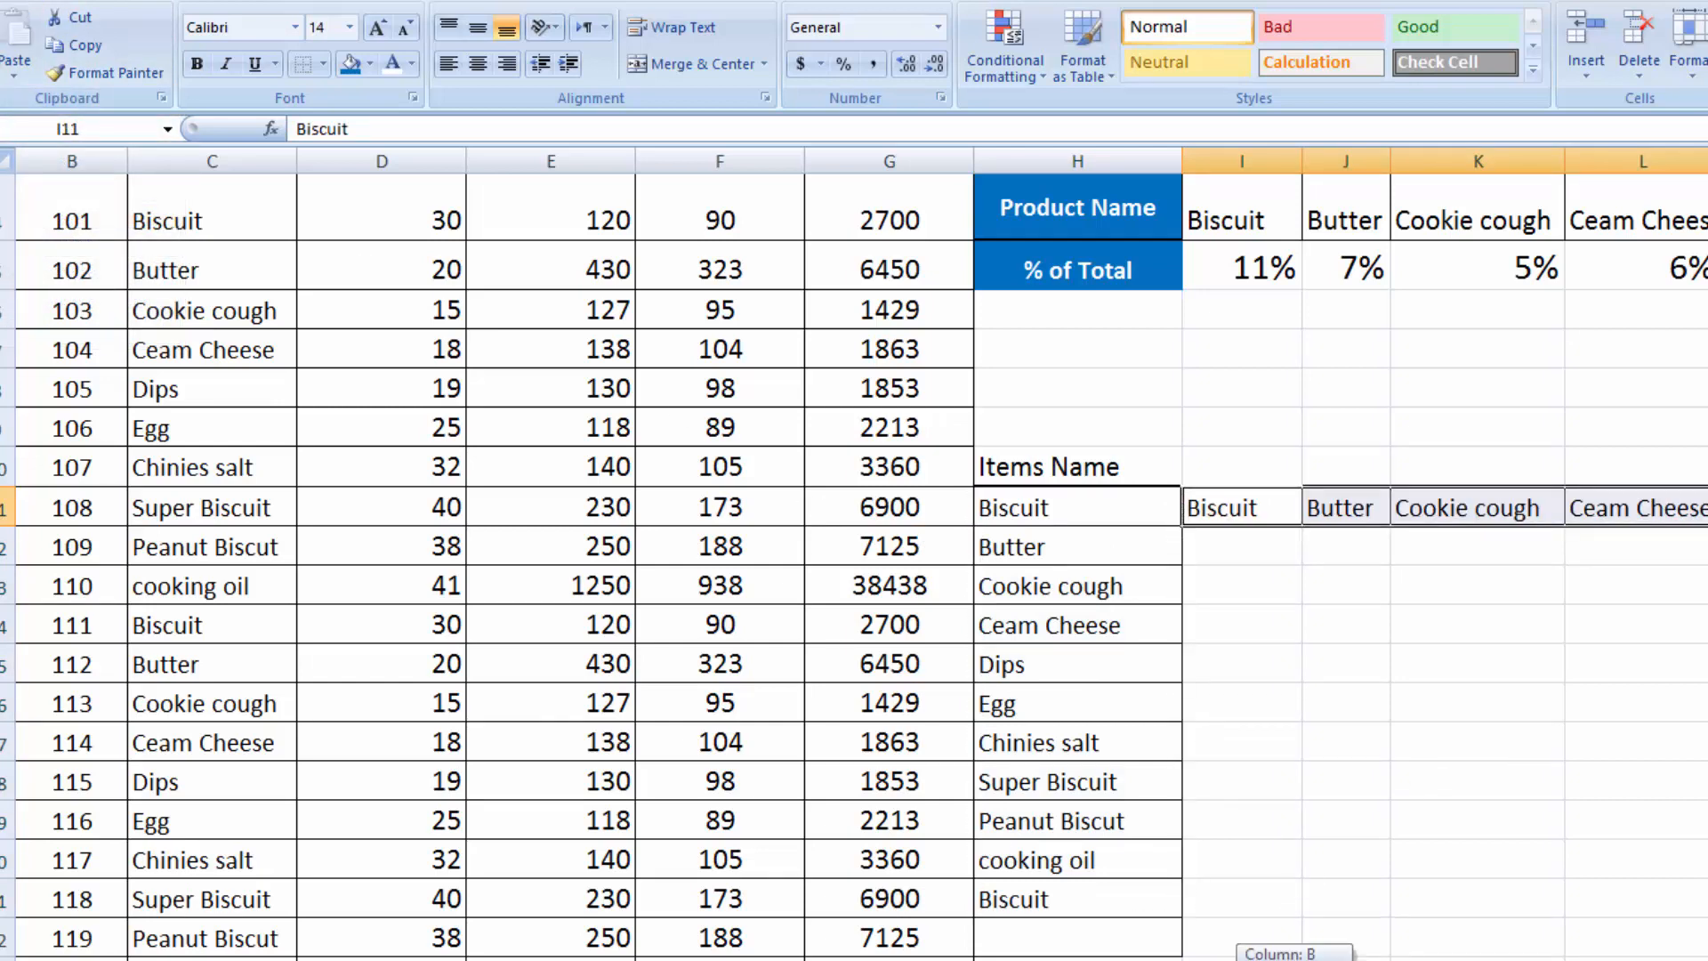
pyautogui.moveTo(1290, 959); pyautogui.dragTo(1361, 959)
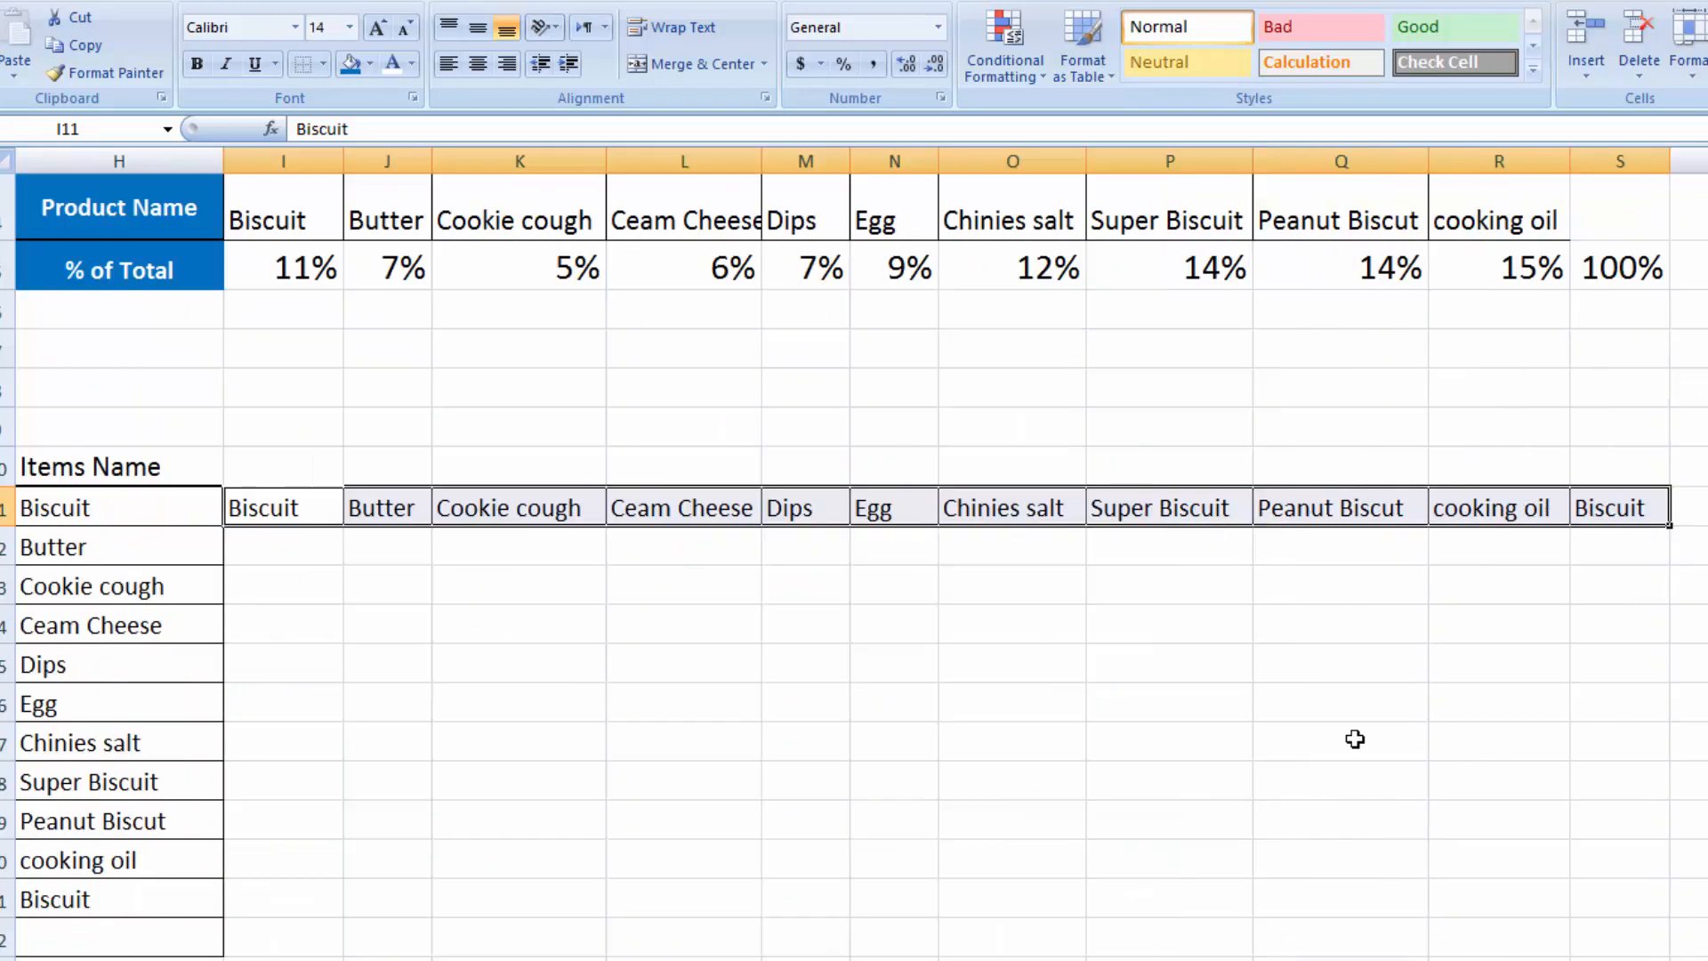
pyautogui.click(301, 561)
pyautogui.hscroll(-6, 854, 561)
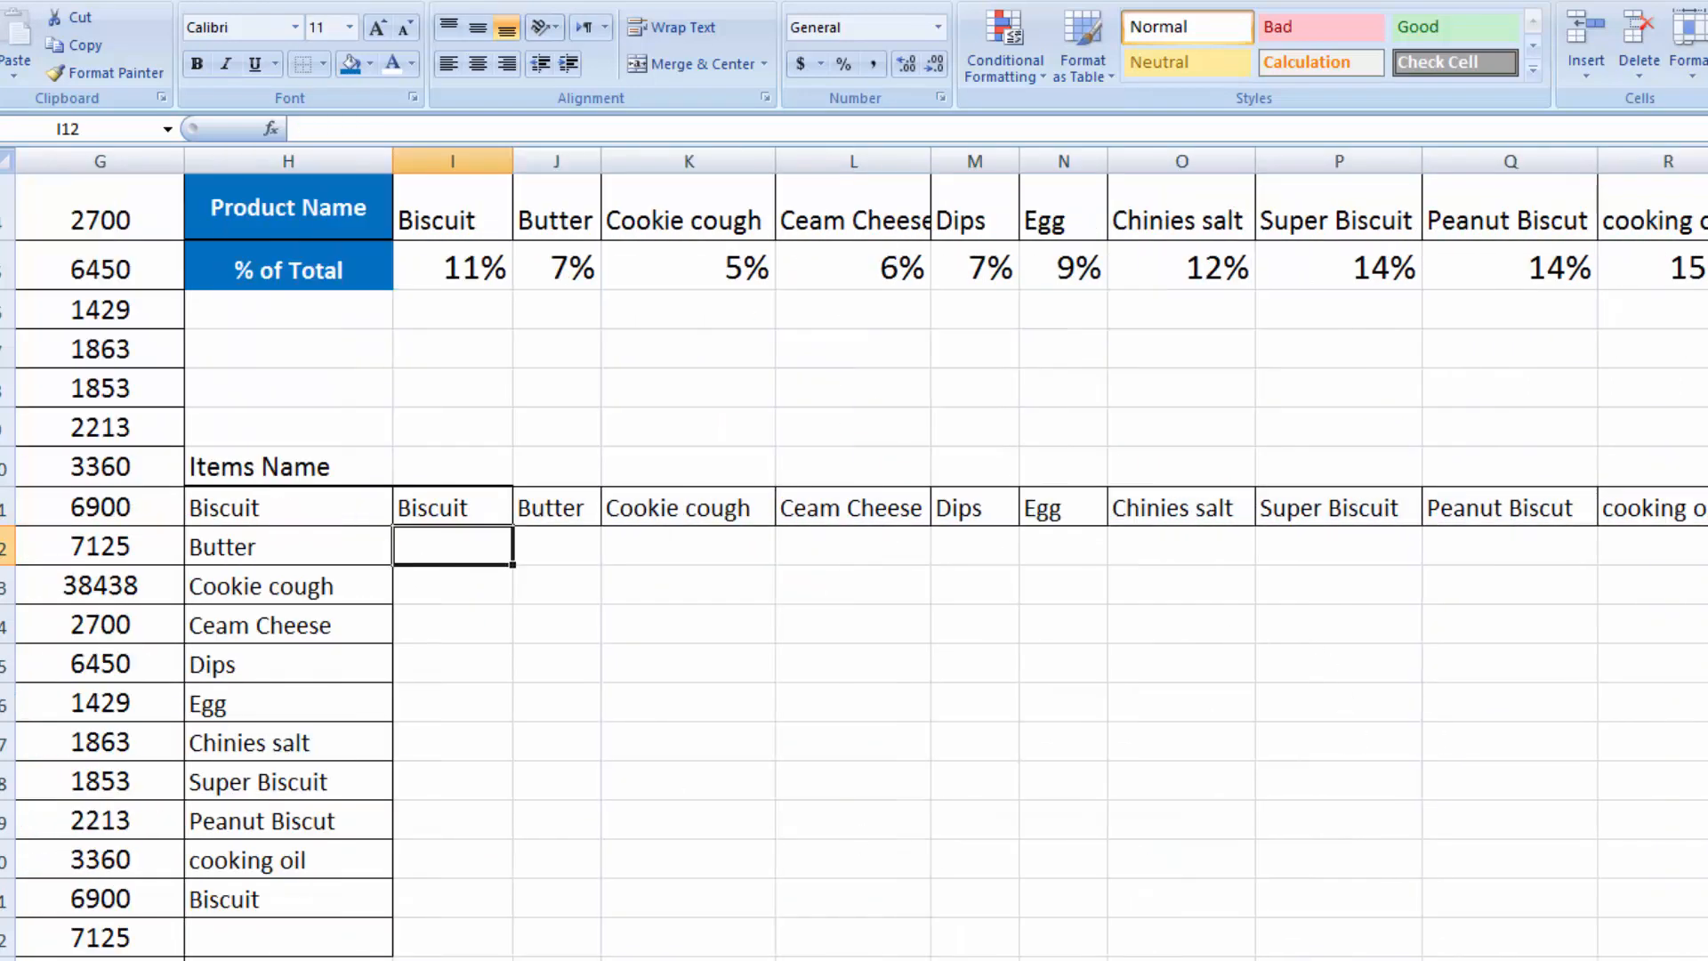
pyautogui.hscroll(-1, 854, 551)
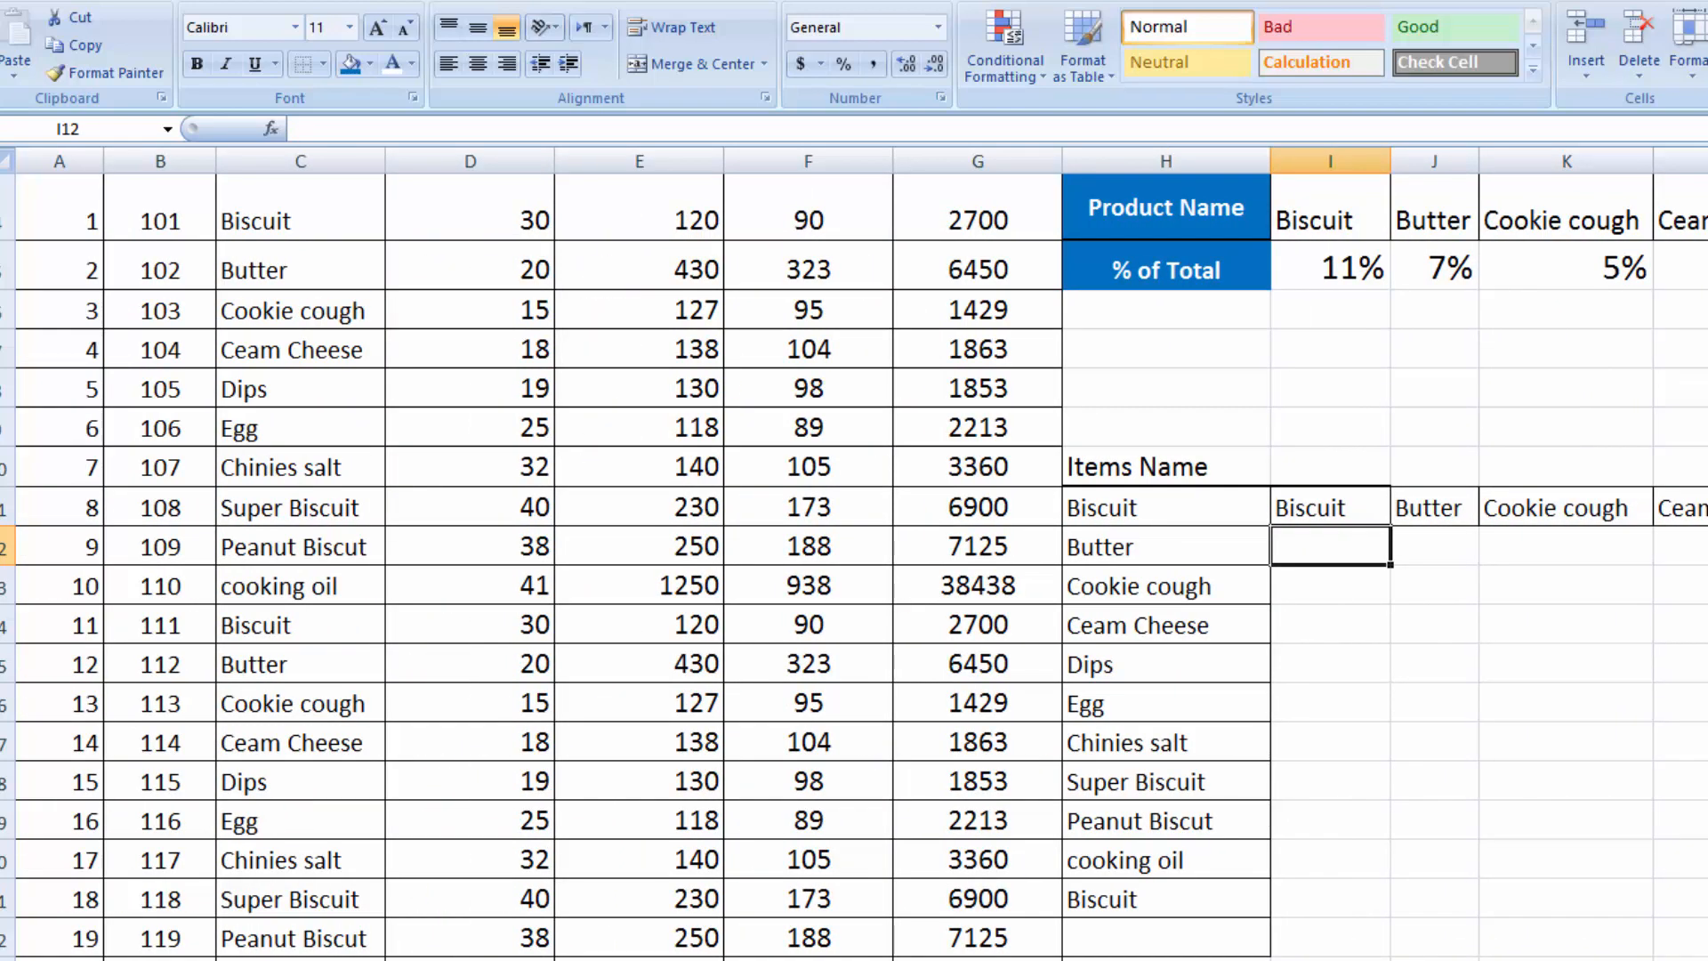
pyautogui.scroll(1, 854, 387)
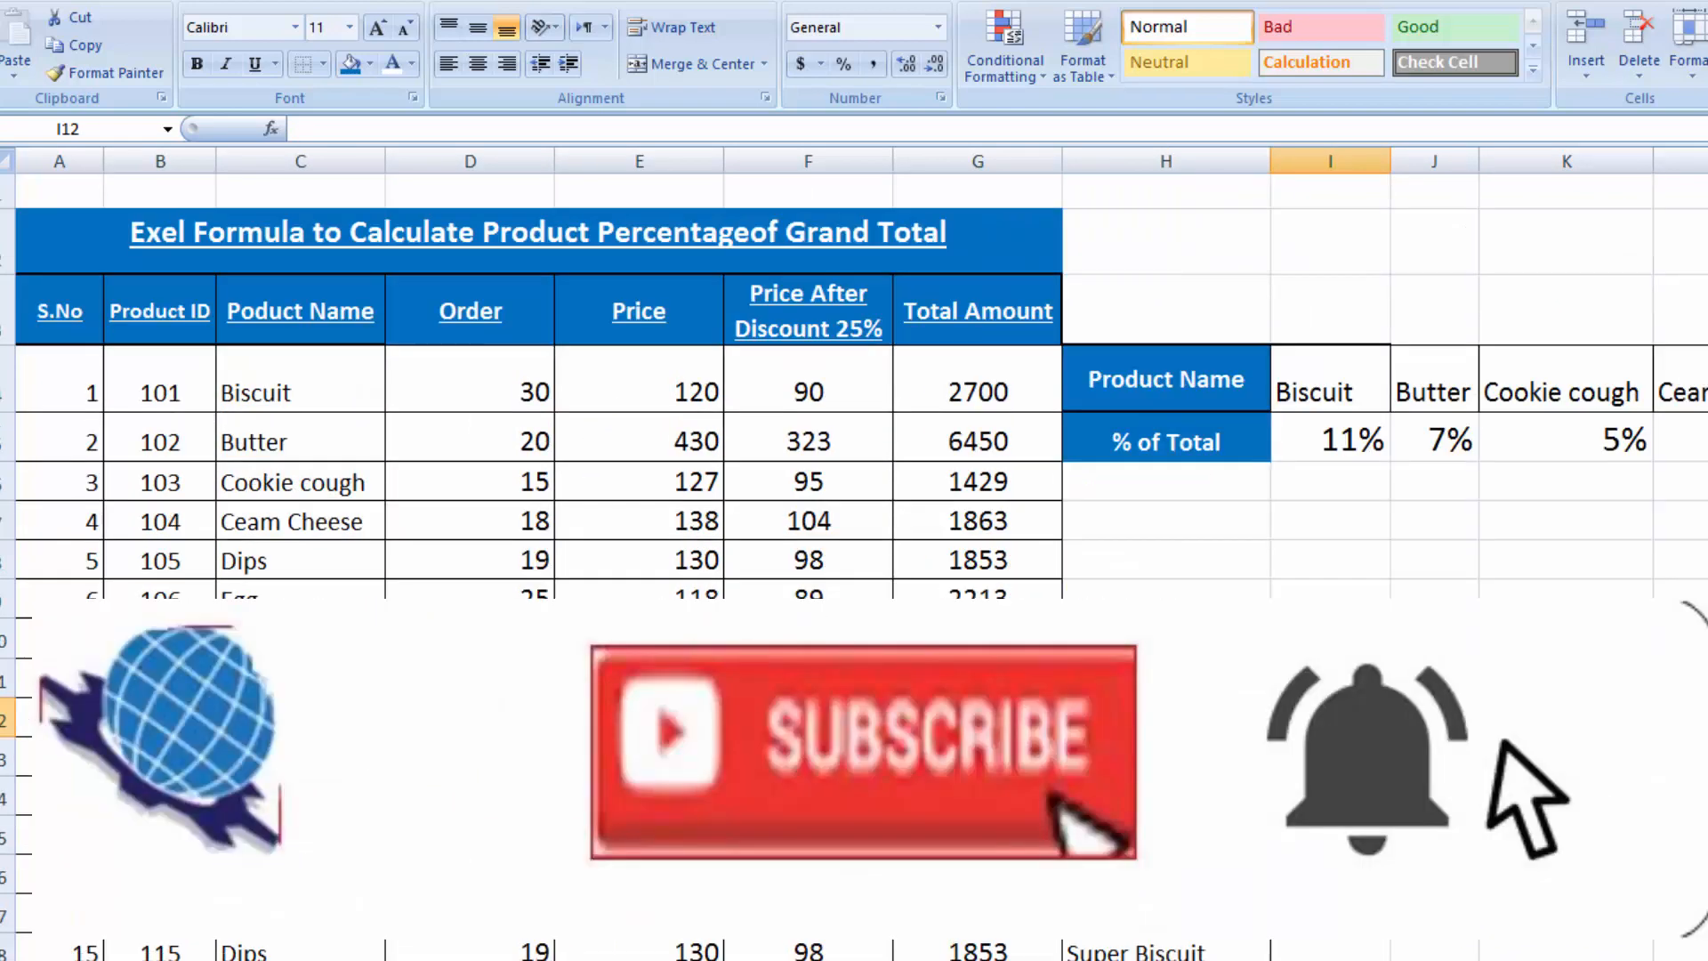